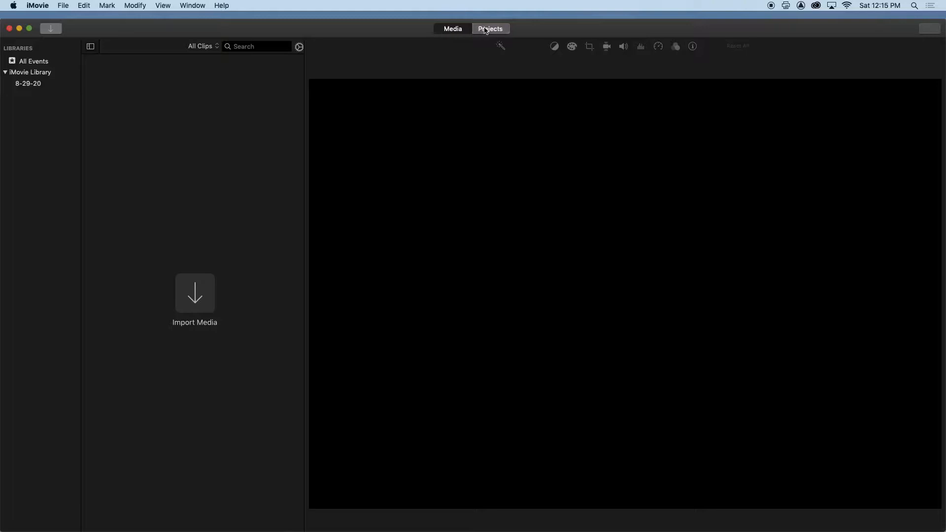
- Create a new Movie project from the projects overview
click(86, 155)
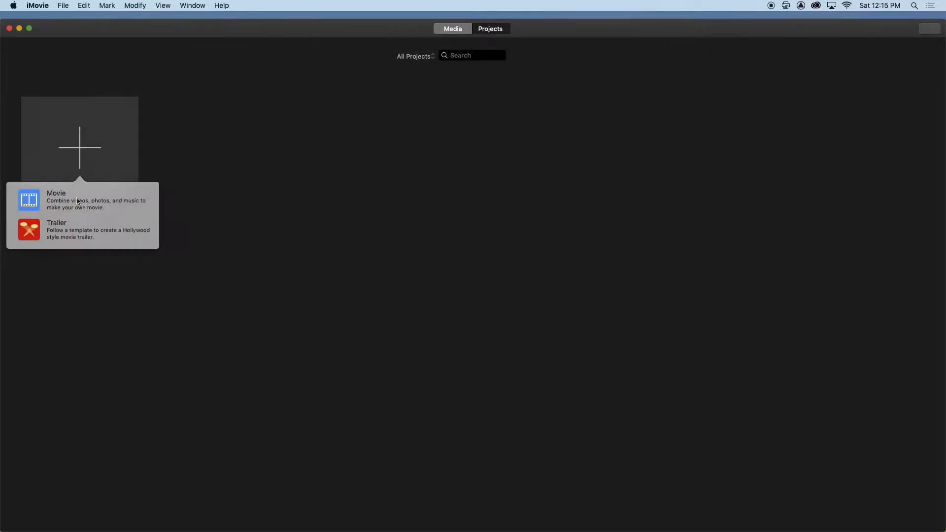
click(146, 212)
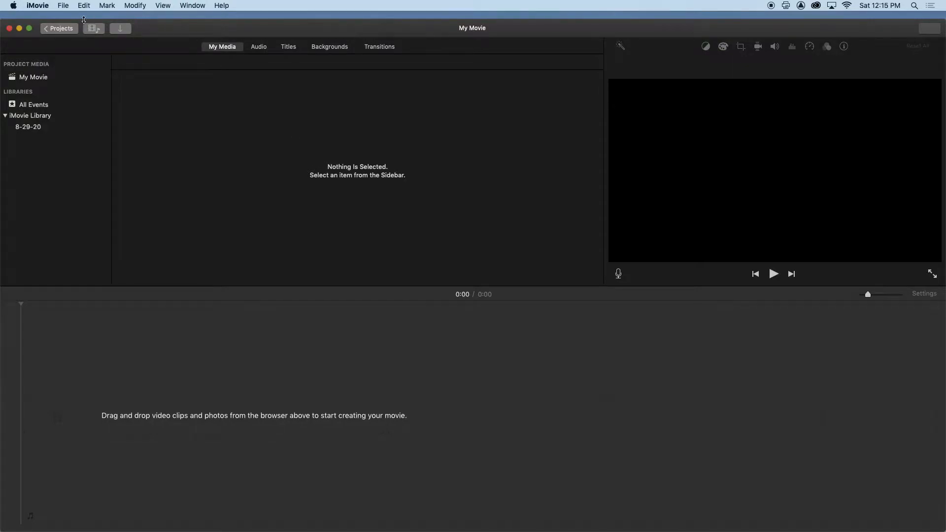
- Import the files from IMG_6853.mov through the second MP3 track in the iMovieProject folder into the project media
click(63, 6)
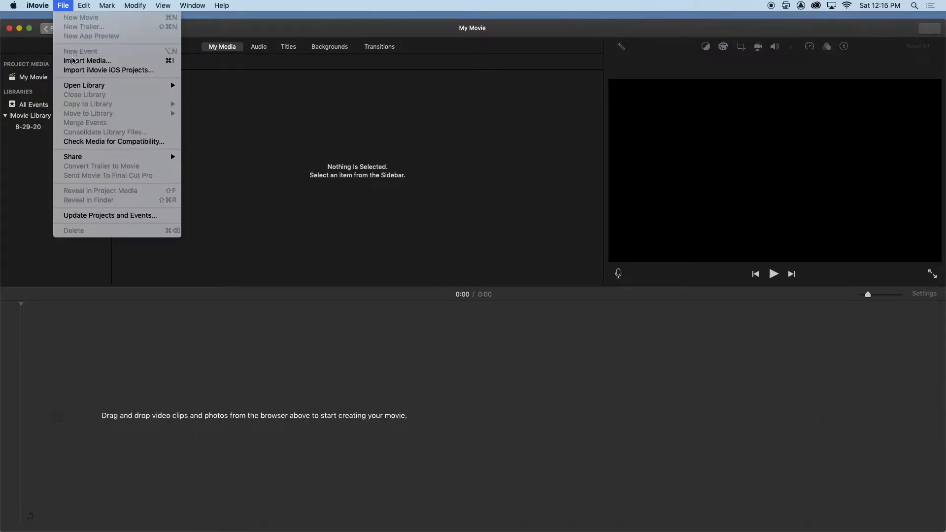
click(74, 60)
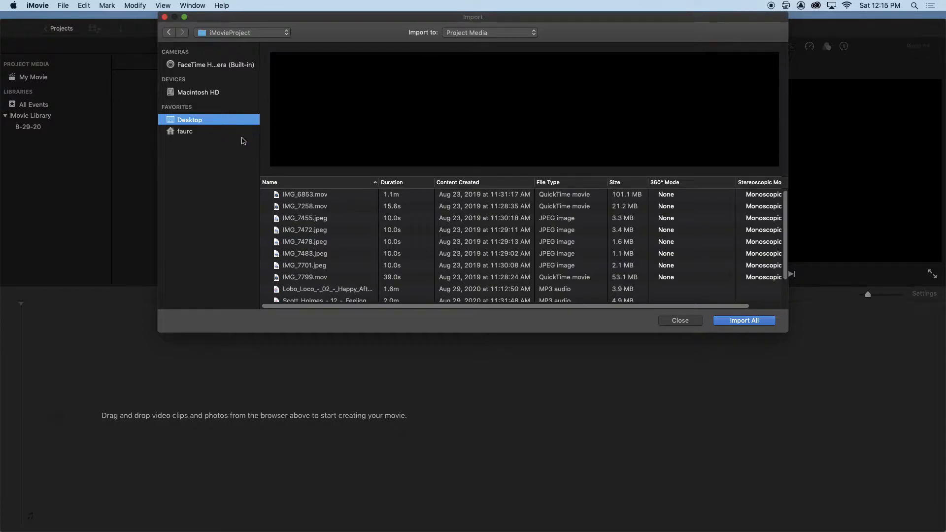
click(338, 198)
scroll(382, 239, down, 3)
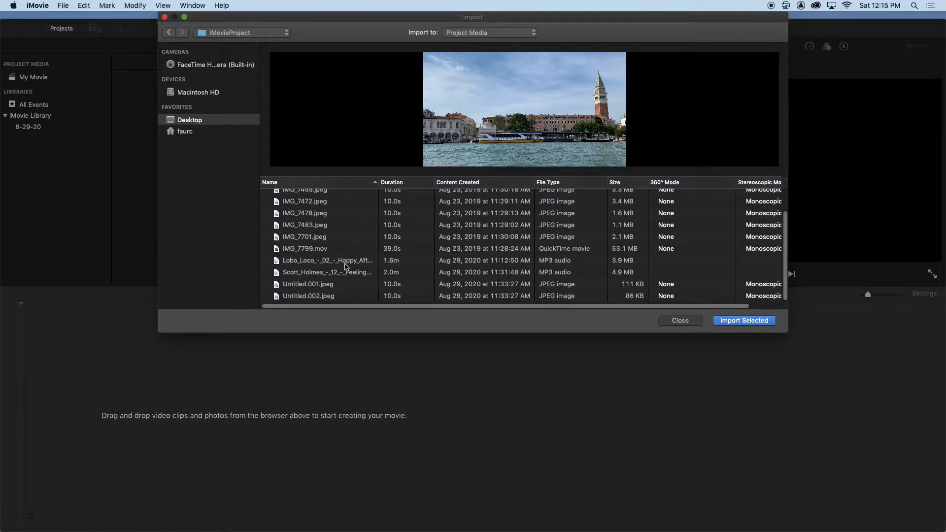
shift+click(351, 273)
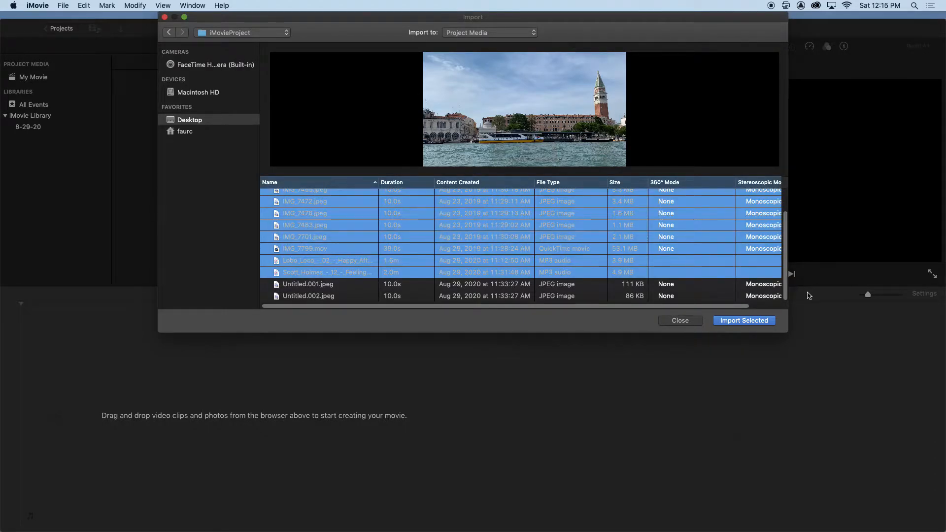
click(762, 321)
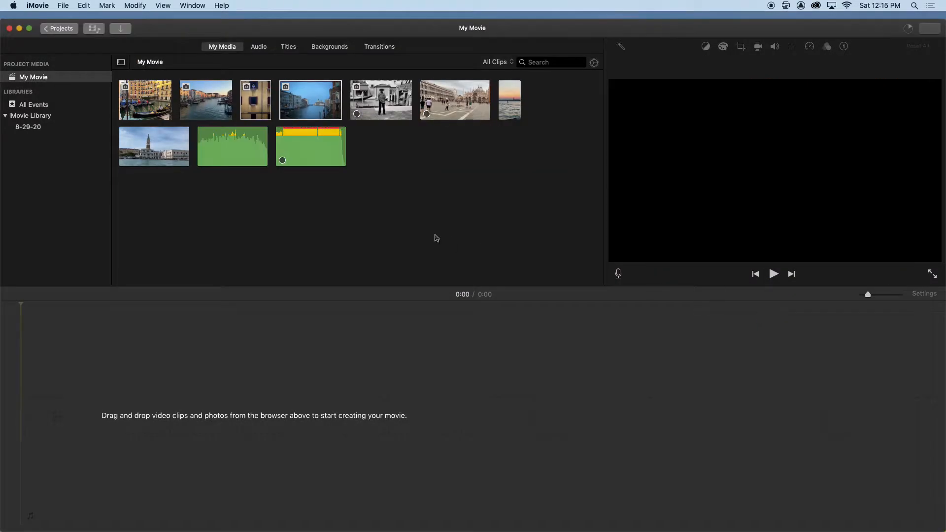
click(410, 100)
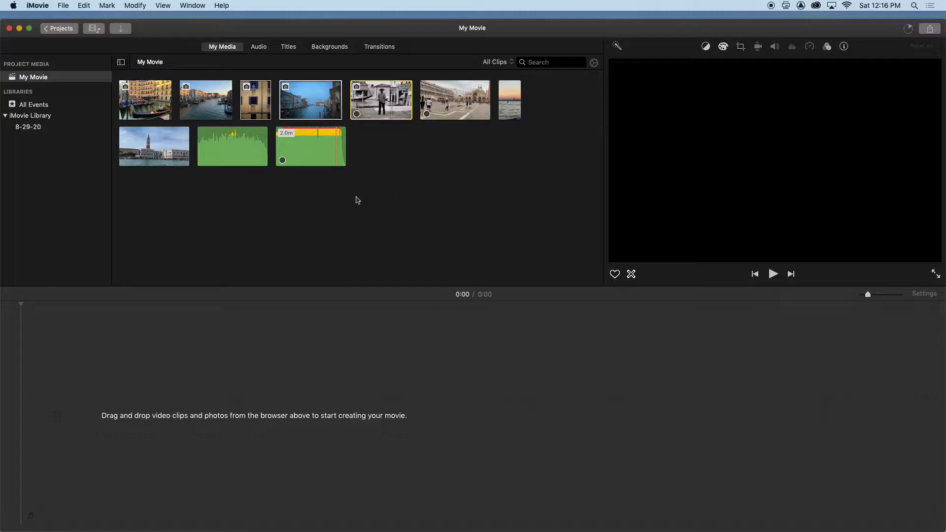
click(449, 161)
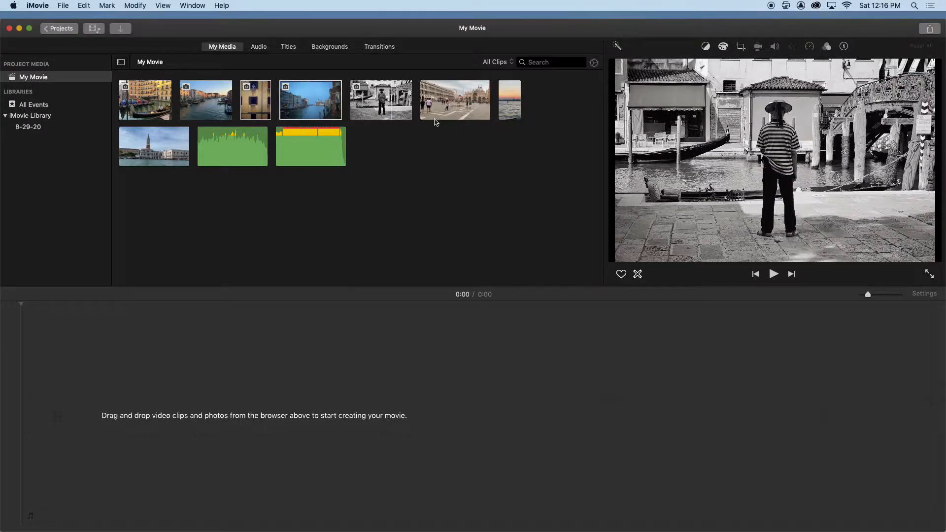
- Add the Reveal title at the start of the empty timeline and trim its end very slightly
click(290, 48)
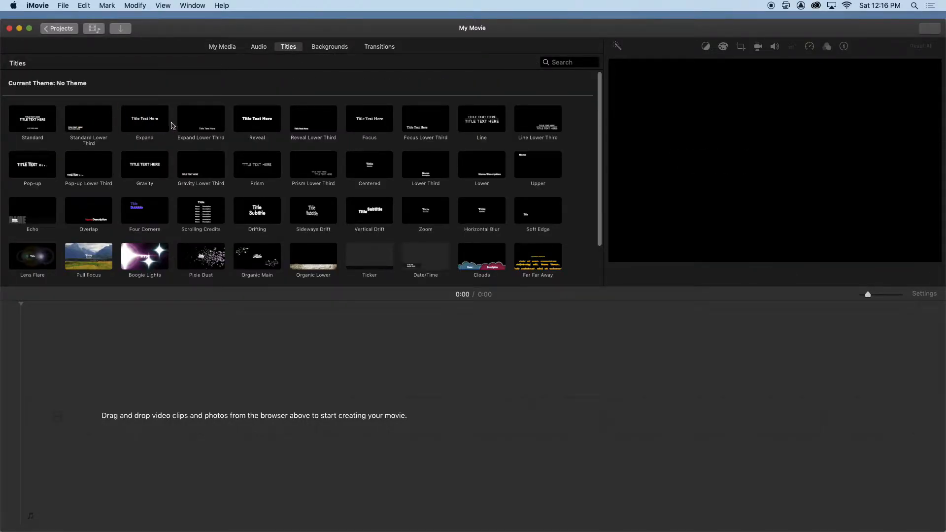
click(265, 124)
drag(264, 124, 67, 433)
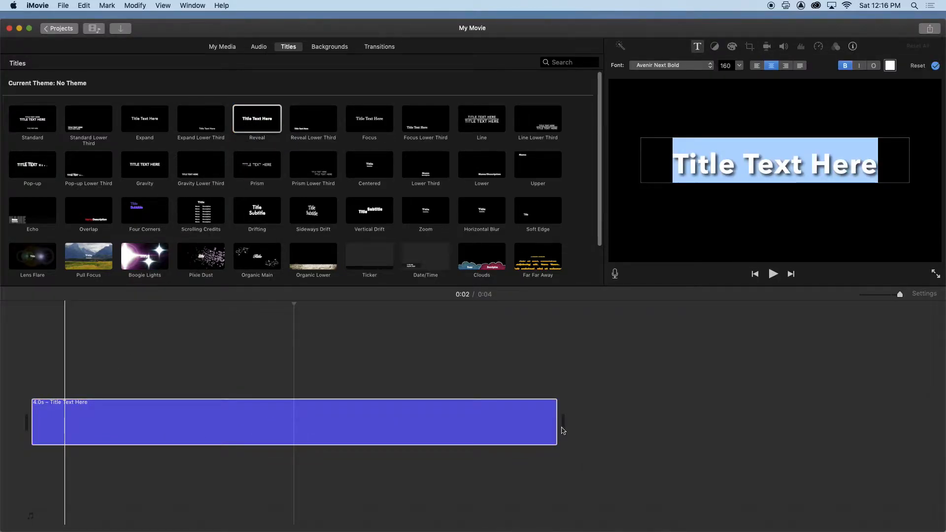
mouse_move(551, 428)
mouse_down()
mouse_move(450, 431)
mouse_move(647, 417)
mouse_move(420, 417)
mouse_move(558, 417)
mouse_up()
- Replace the Reveal title's placeholder text with "This is my Title"
click(386, 435)
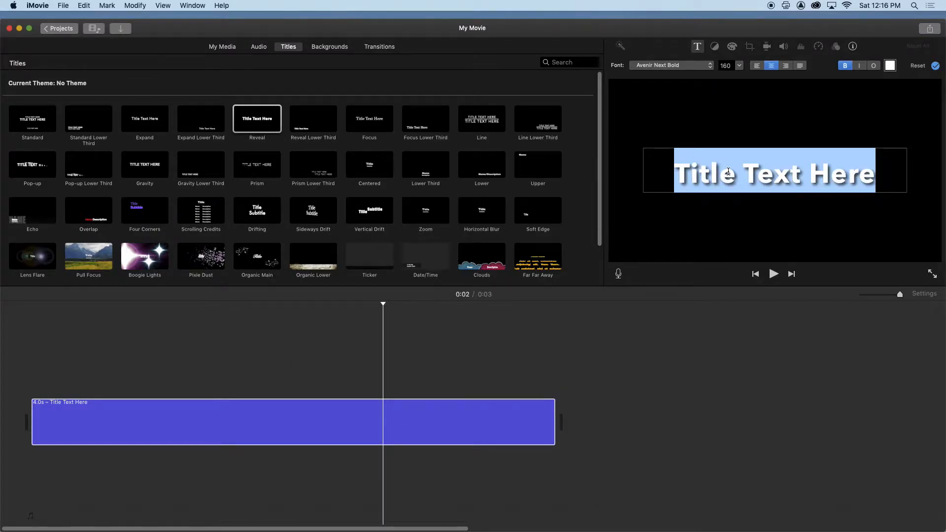
text(This is my Title)
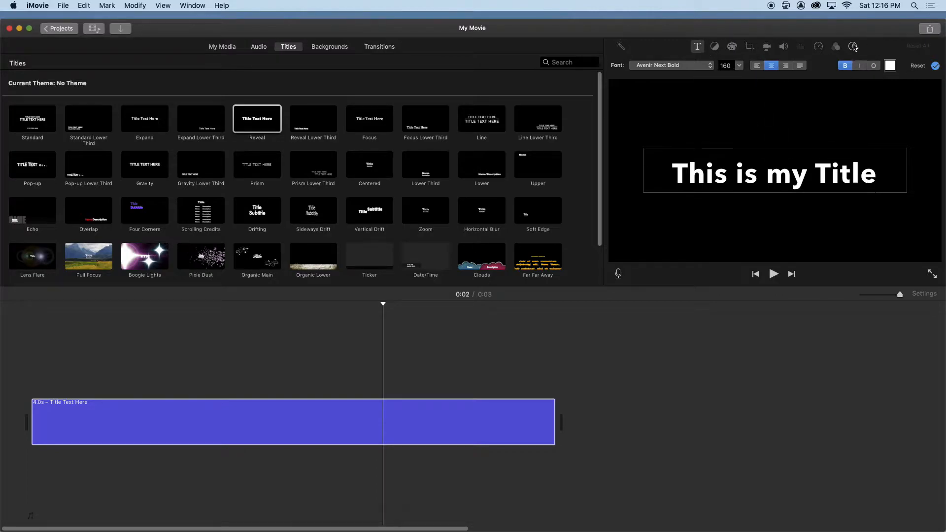
click(698, 47)
click(703, 49)
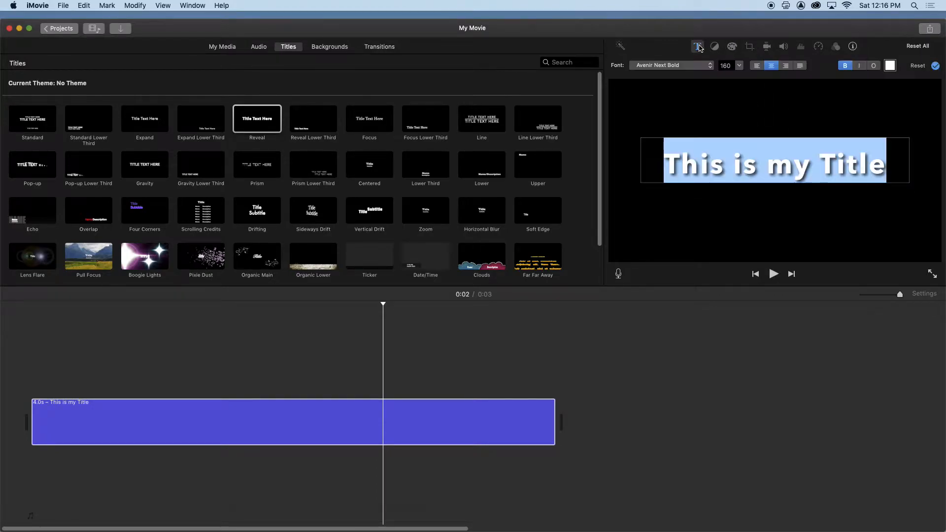
- Set the title text to non-bold Avenir Next Regular with centre alignment and apply it
click(756, 66)
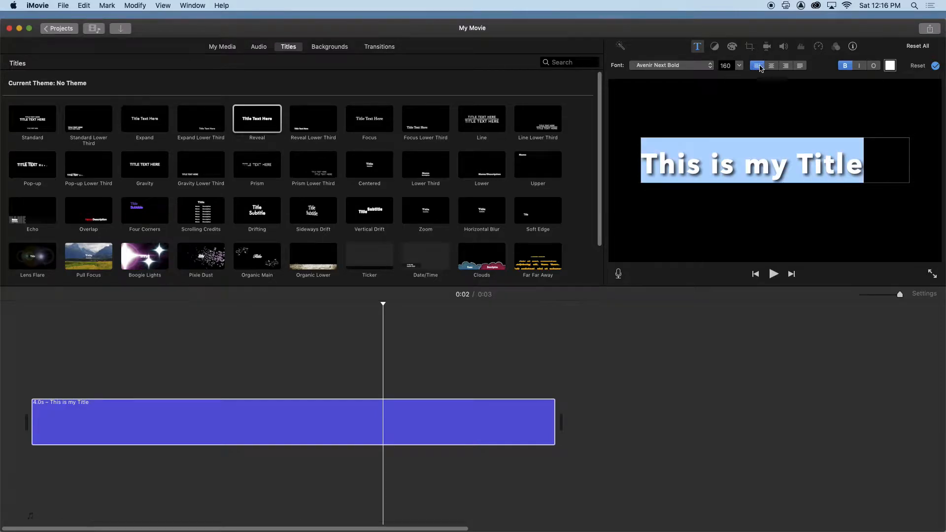
click(772, 66)
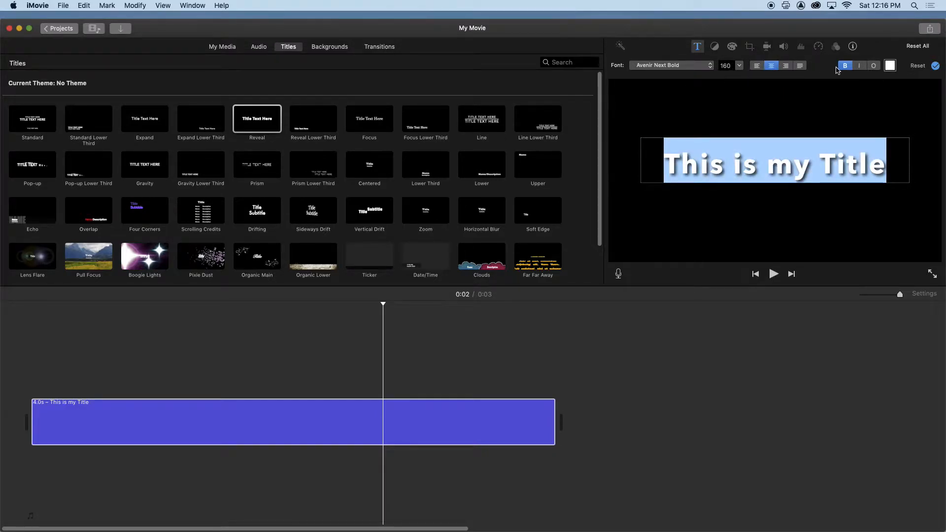
click(711, 65)
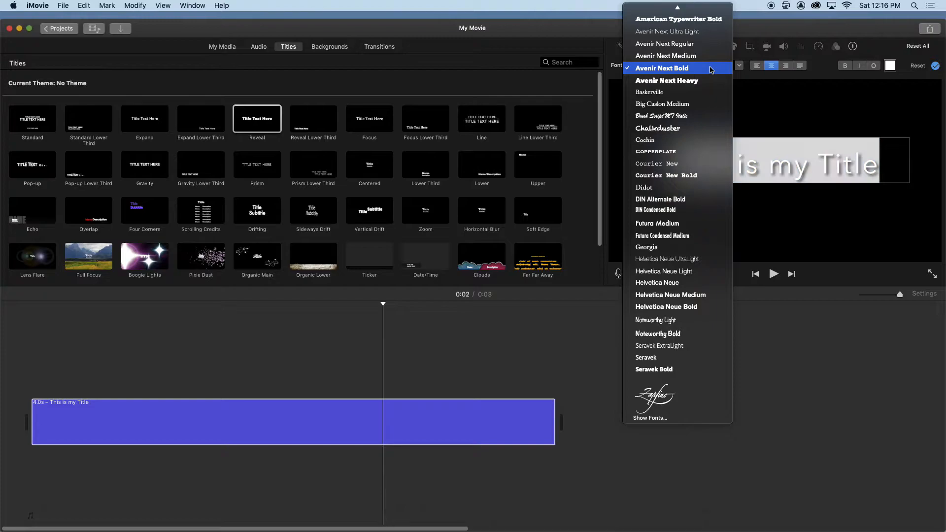
click(927, 106)
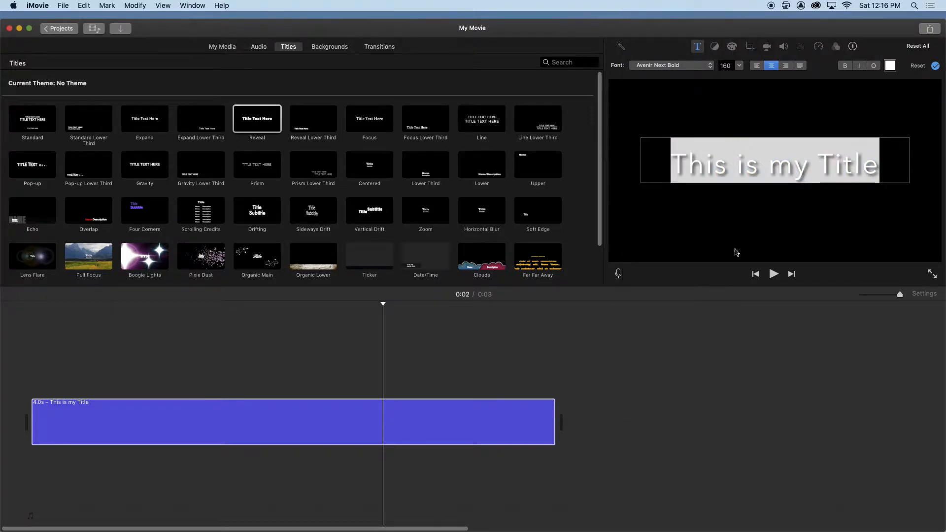
click(798, 165)
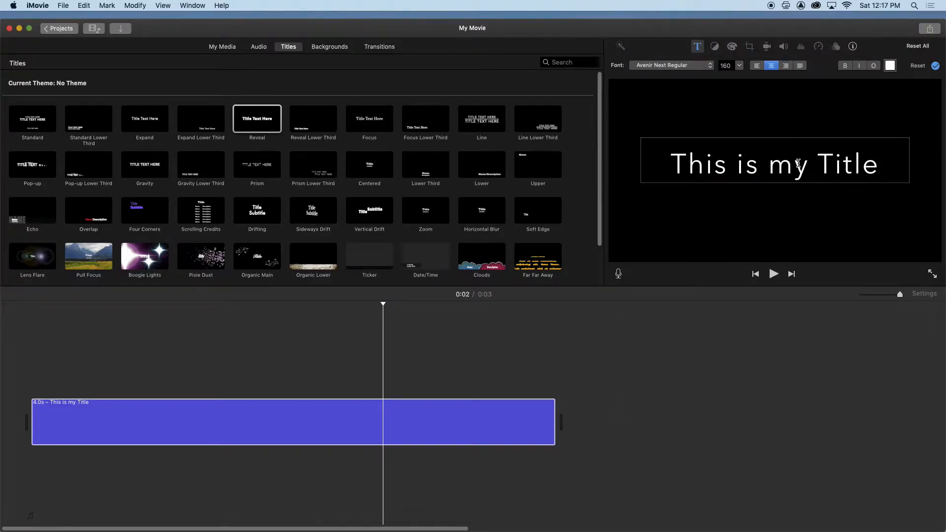
click(840, 219)
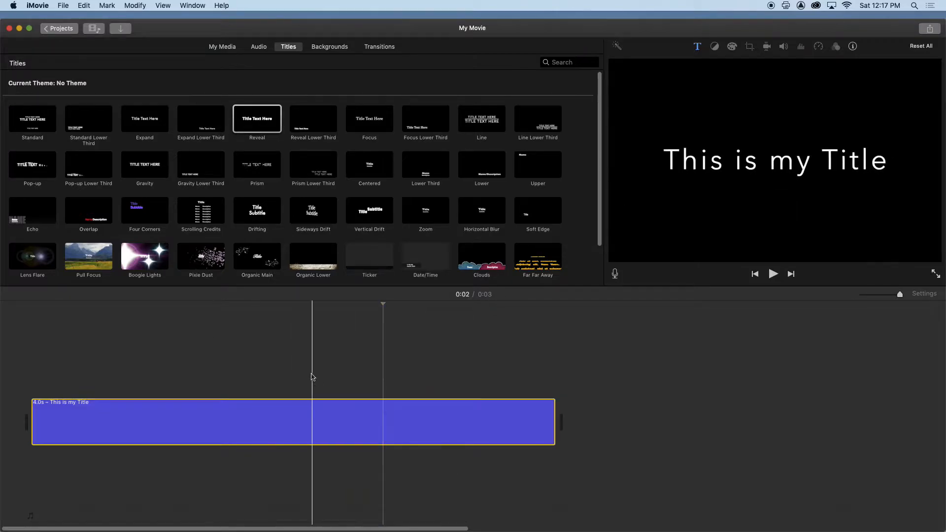
- Place the playhead at the start of the title clip and open the voiceover recording controls
click(266, 416)
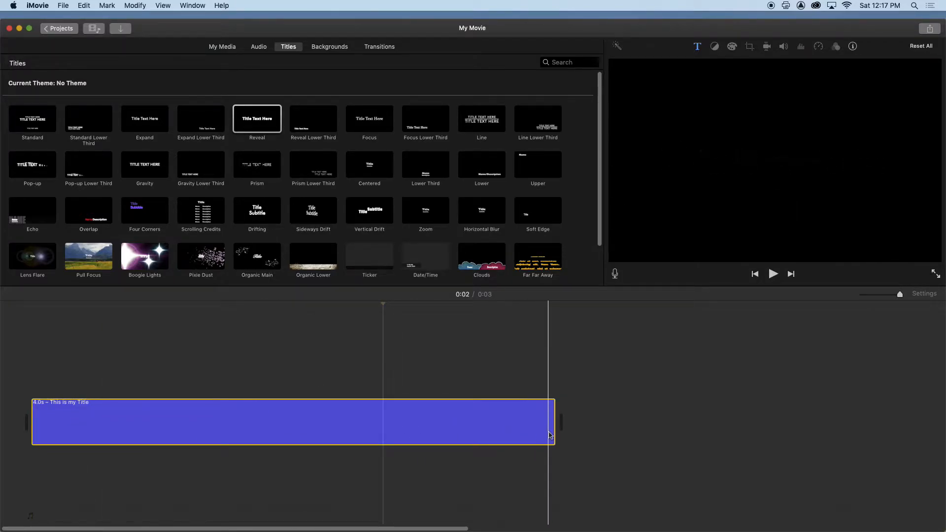
click(72, 434)
click(11, 434)
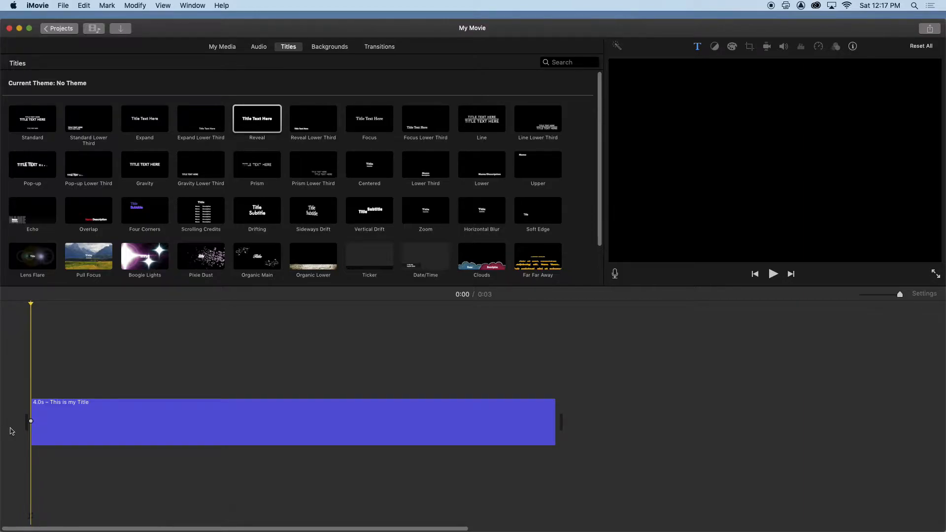
click(616, 274)
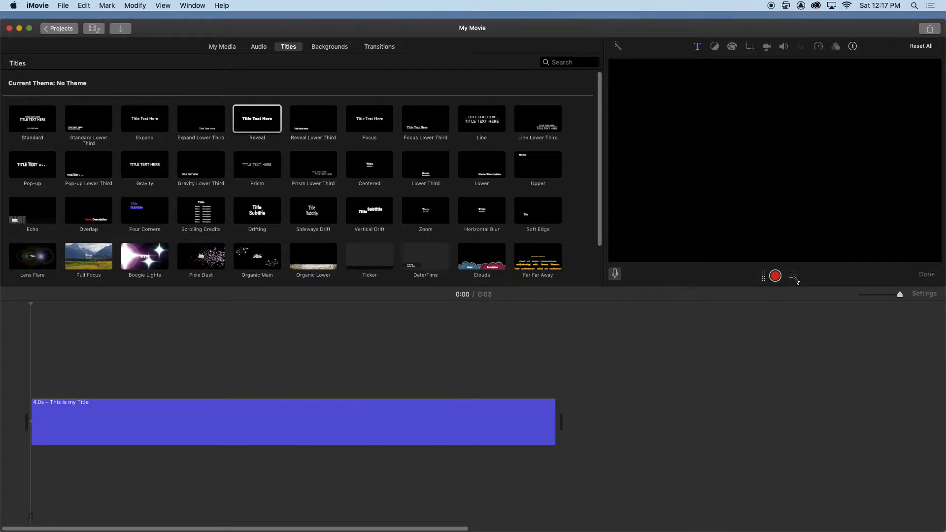
- Review the voiceover options and available input sources, keeping Blue Snowball as the input
click(793, 277)
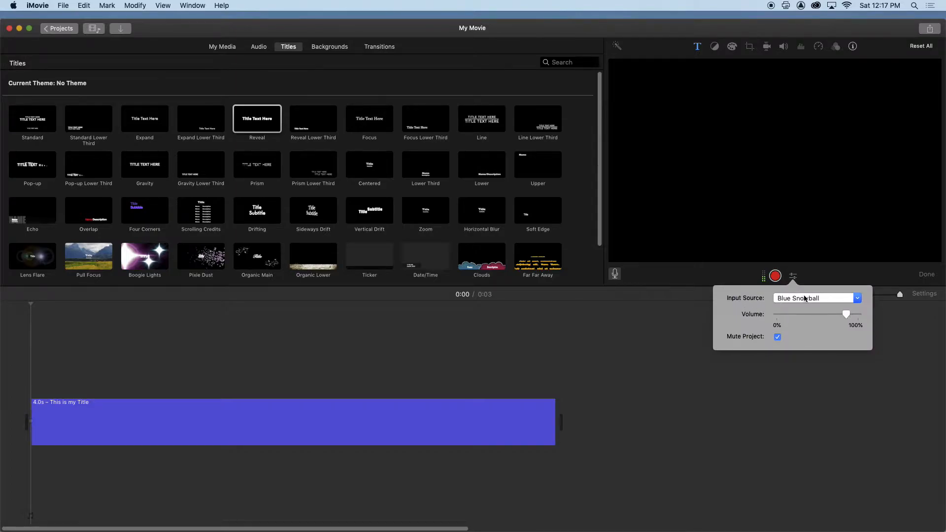
click(831, 301)
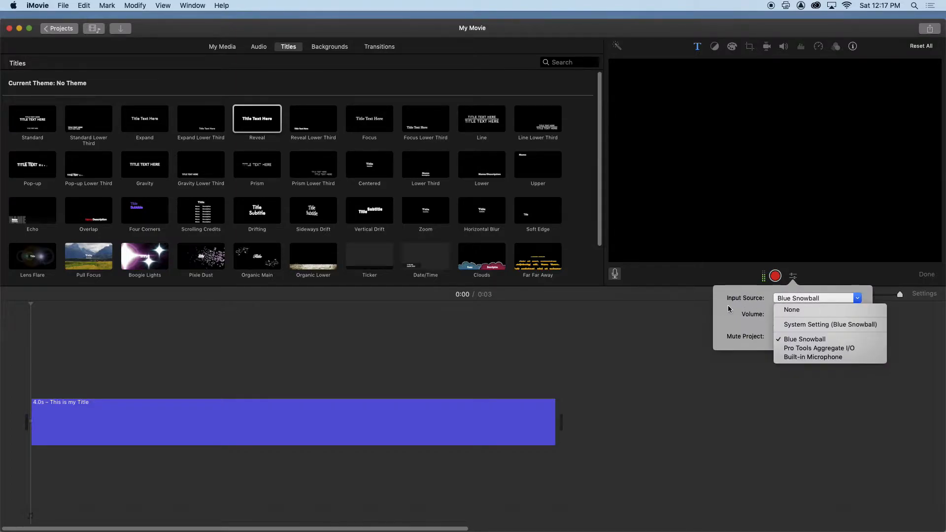
click(772, 308)
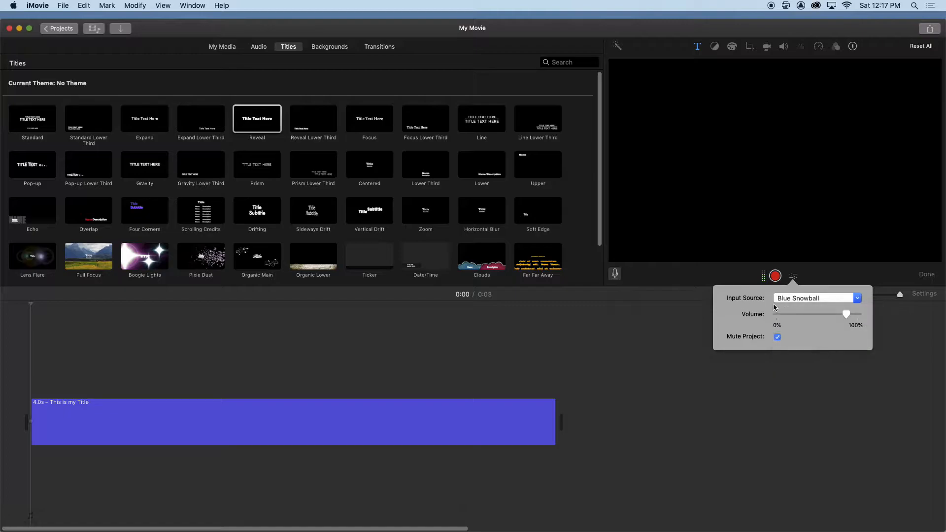
click(785, 302)
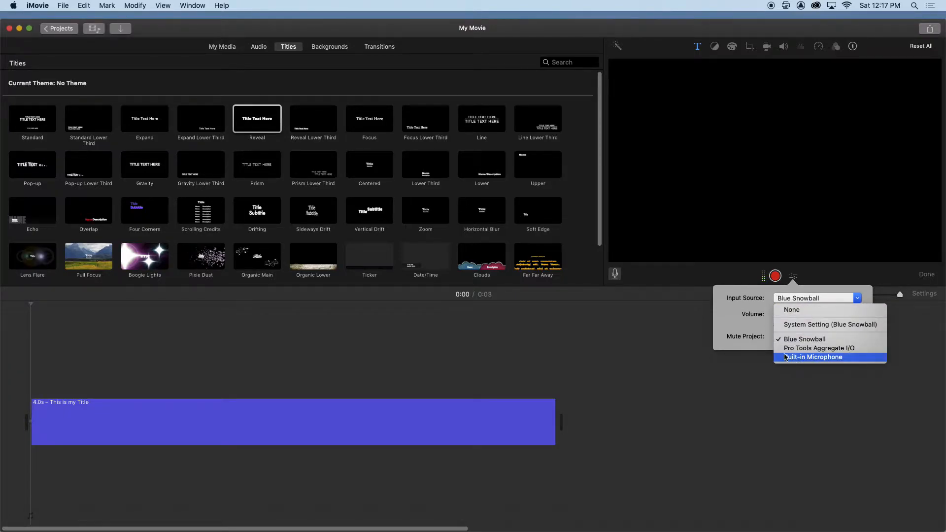
click(750, 324)
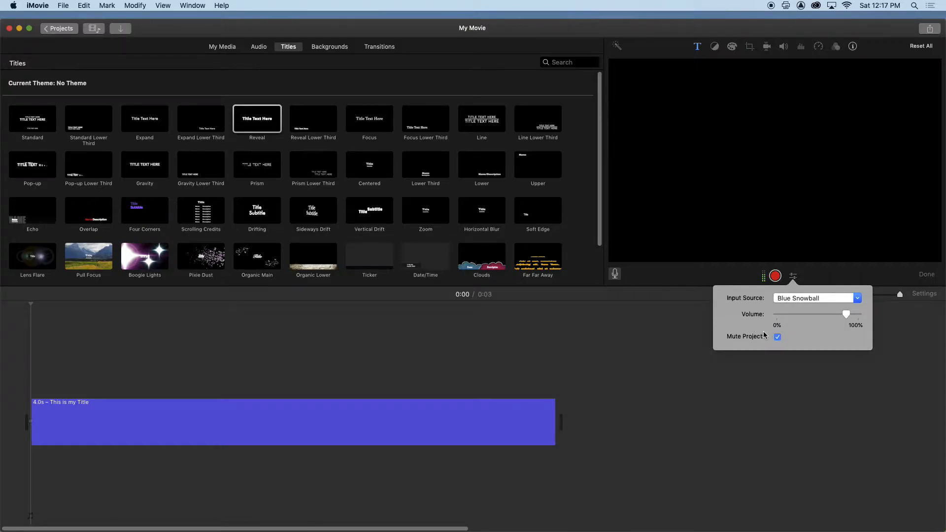
click(730, 266)
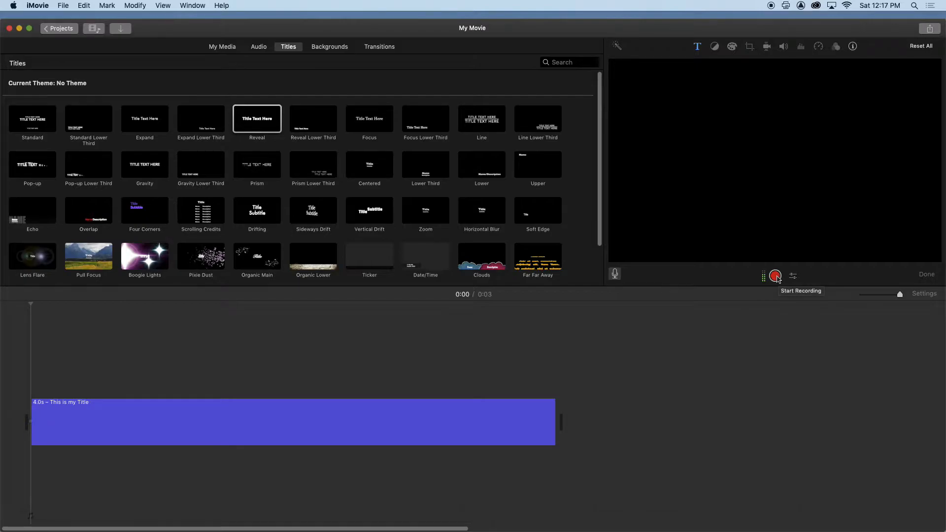
- Record a voiceover of about 51 seconds beginning at the start of the timeline
click(776, 277)
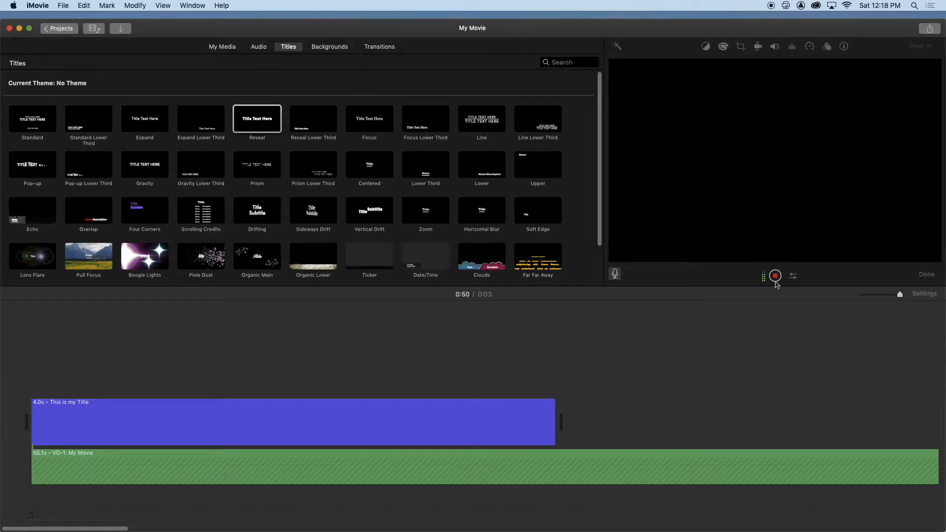
click(776, 276)
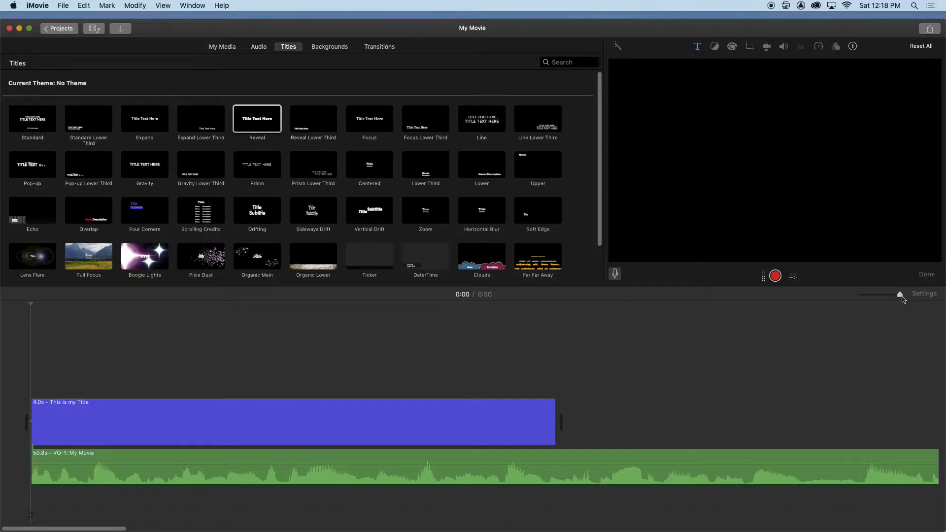
- Examine the title clip's length against the whole voiceover clip in the timeline
drag(902, 295, 880, 297)
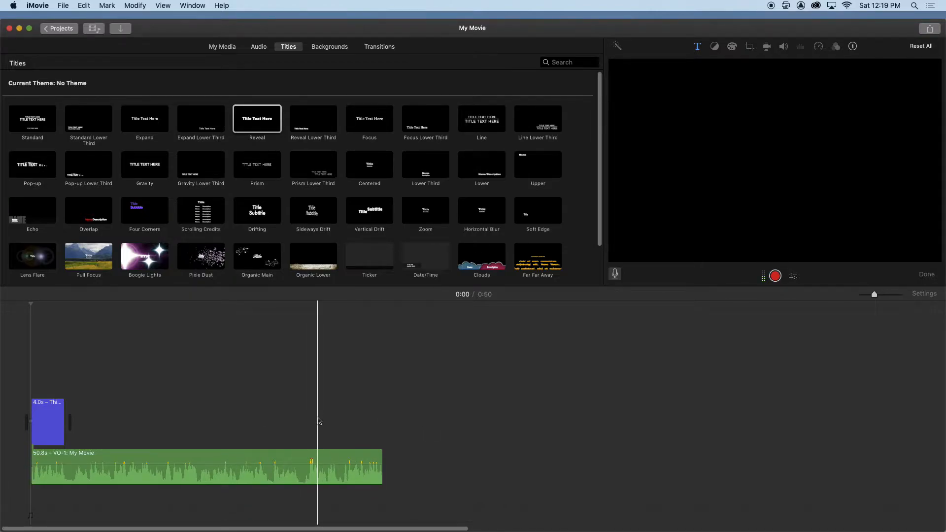
click(388, 408)
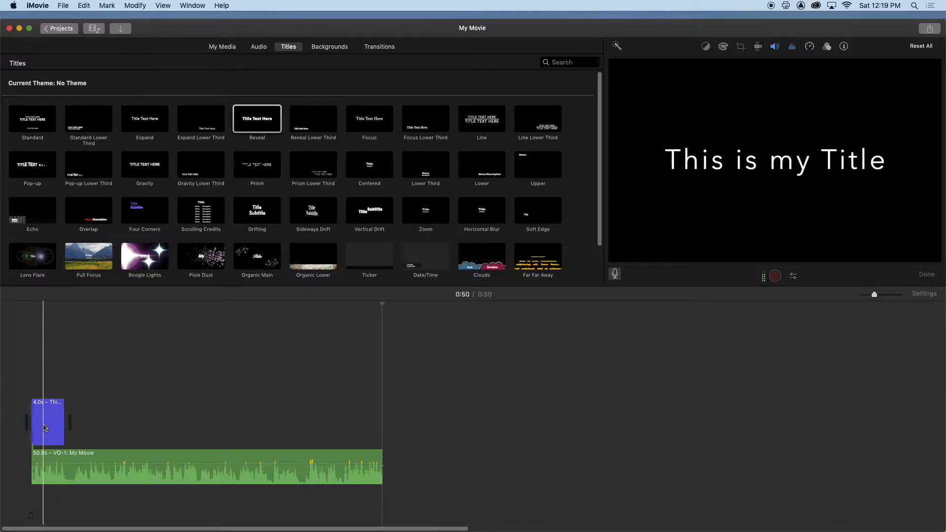
mouse_move(55, 457)
mouse_down()
mouse_move(74, 456)
mouse_move(59, 460)
mouse_move(73, 459)
mouse_move(51, 450)
mouse_up()
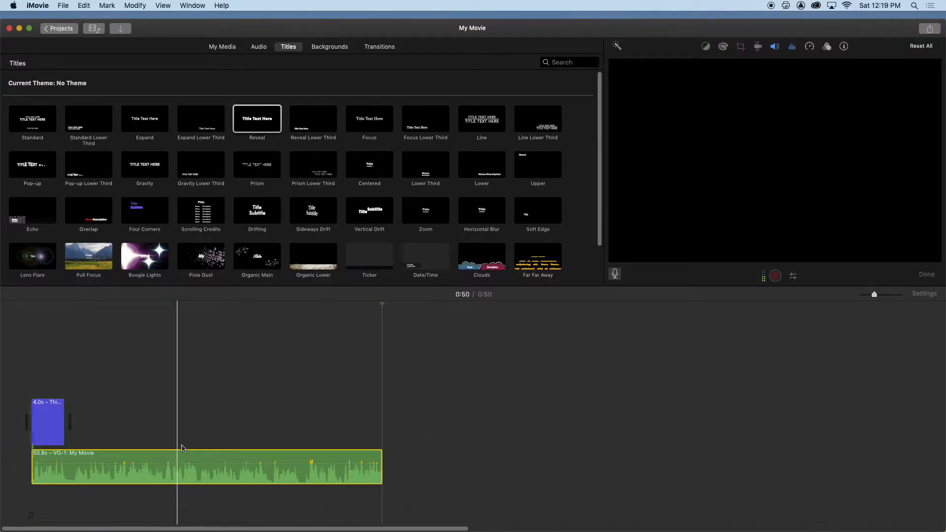
click(48, 421)
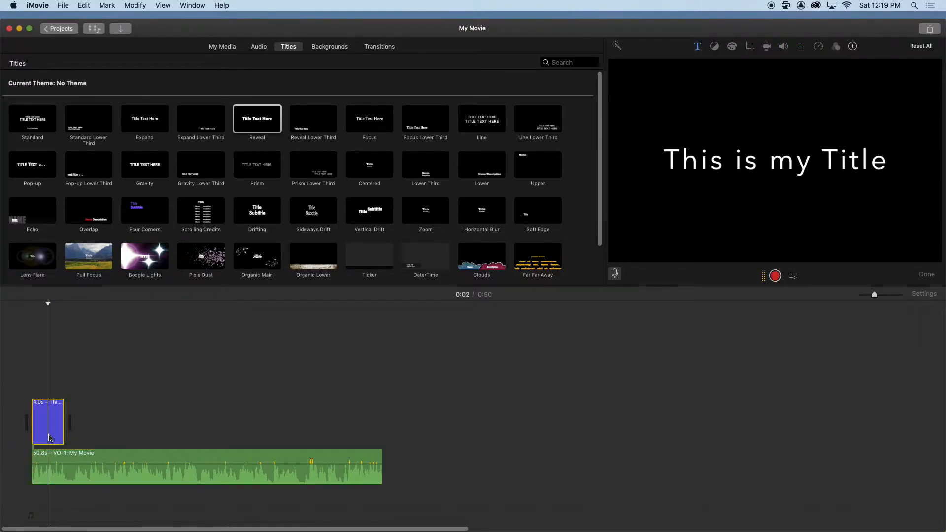
- Record a second voiceover of about 12 seconds starting at 0:02, midway through the title clip
click(776, 276)
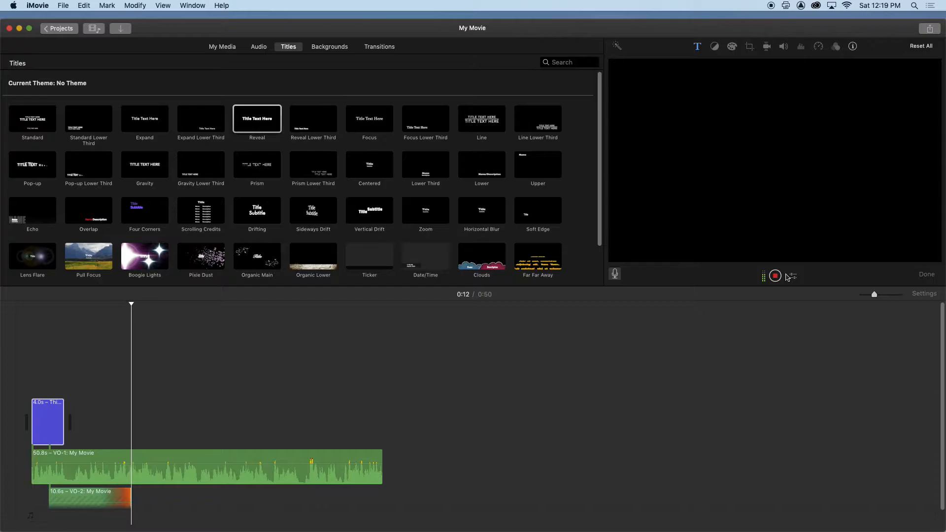
click(776, 276)
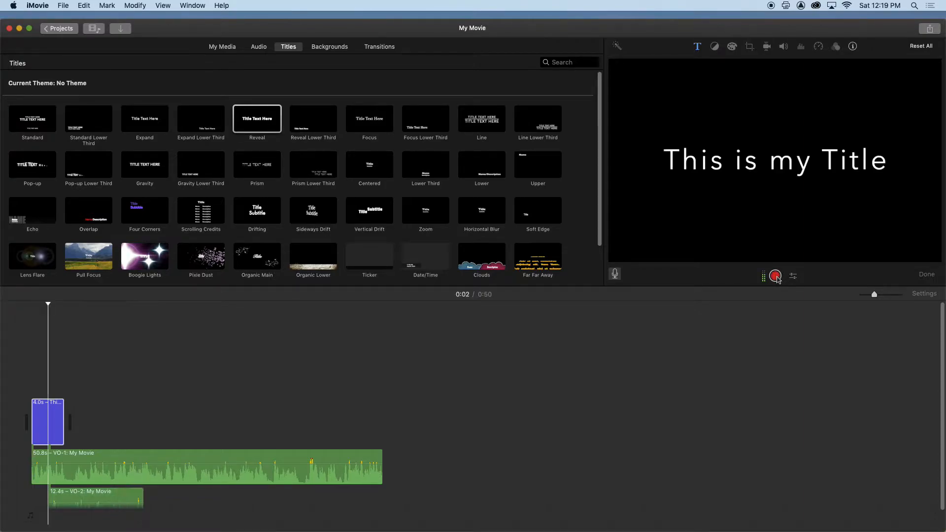
scroll(62, 496, down, 2)
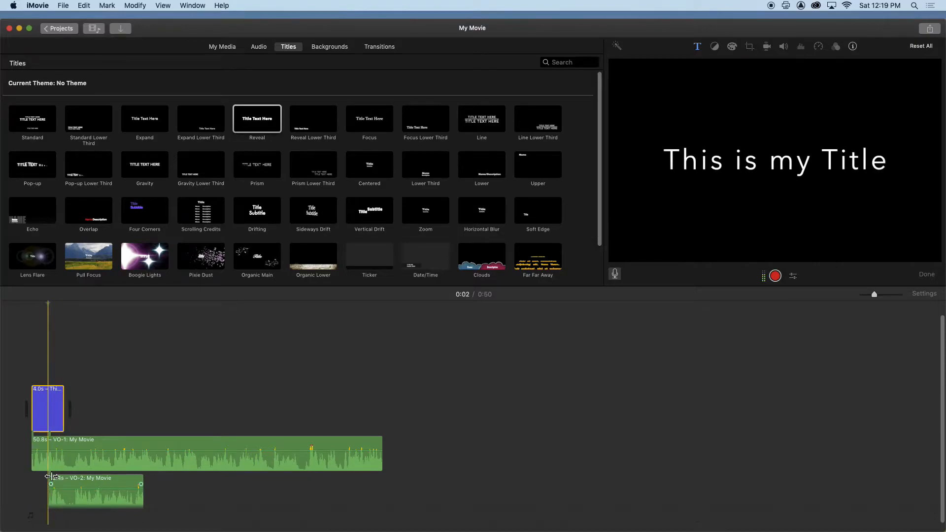
- Play back the second voiceover and move it to the start of the timeline beneath the first voiceover
key(space)
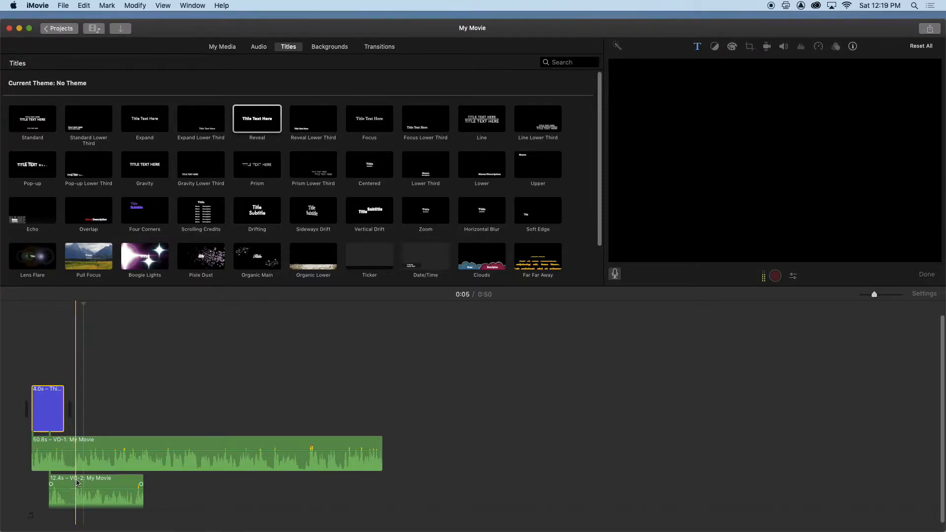
key(space)
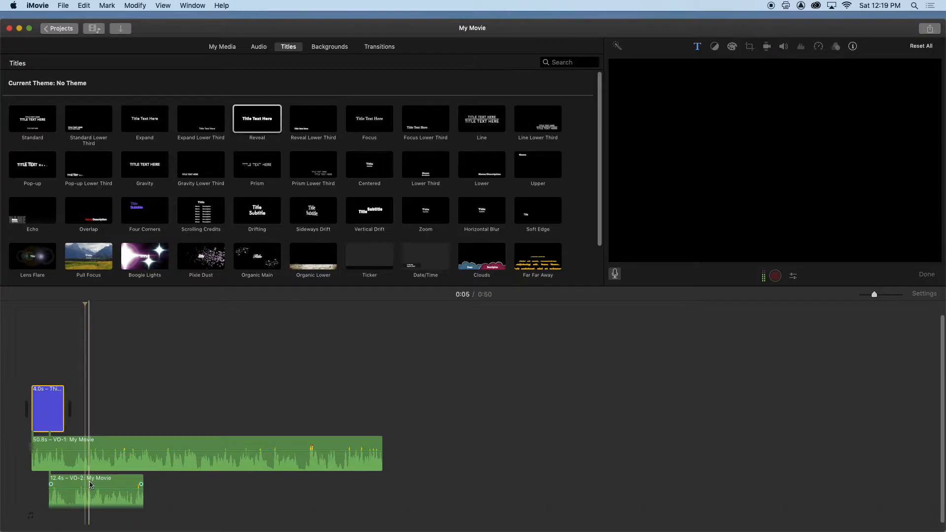
drag(93, 486, 71, 488)
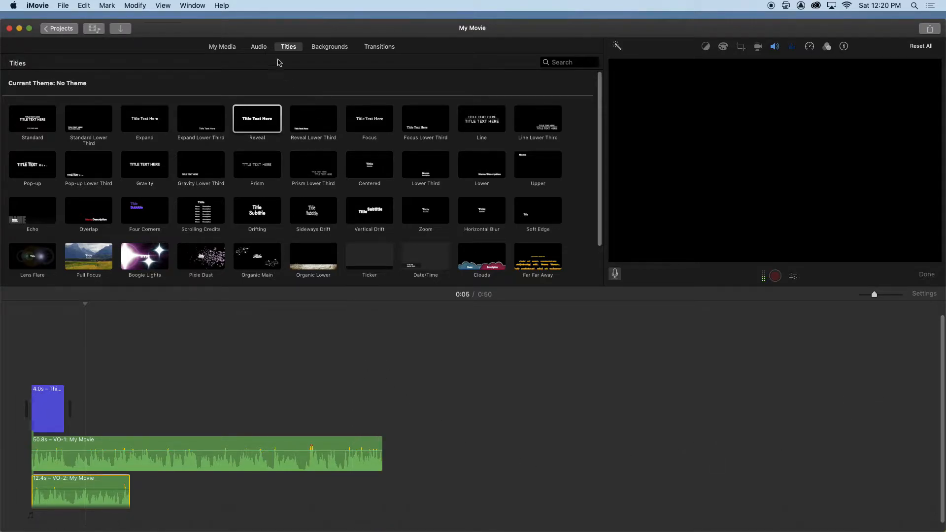
- Add the waterfront bell tower video after the title and trim both of its ends to a length of about 34 seconds
click(224, 48)
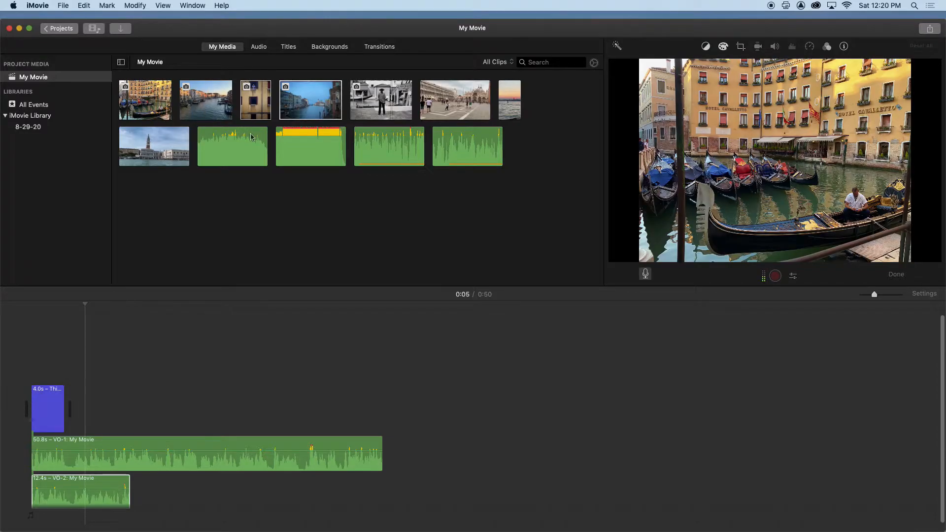
drag(153, 155, 99, 407)
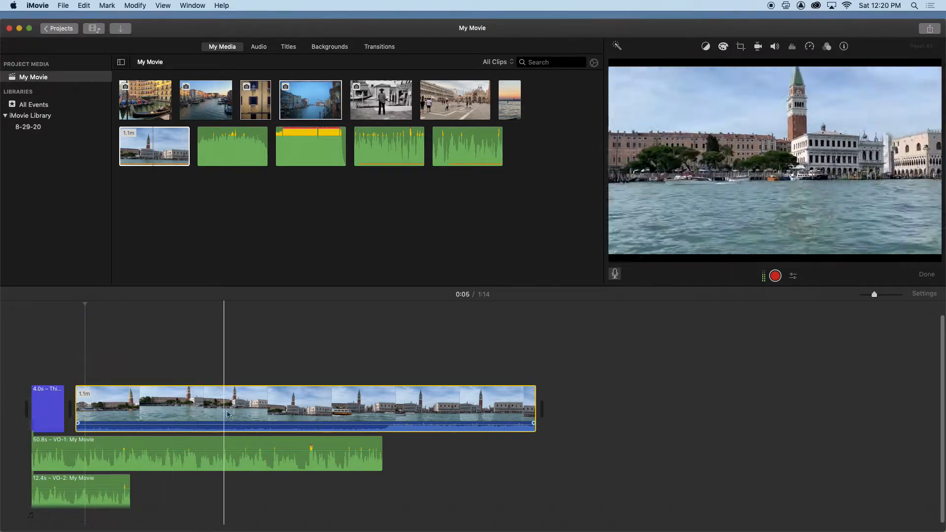
drag(535, 408, 368, 408)
drag(77, 408, 144, 408)
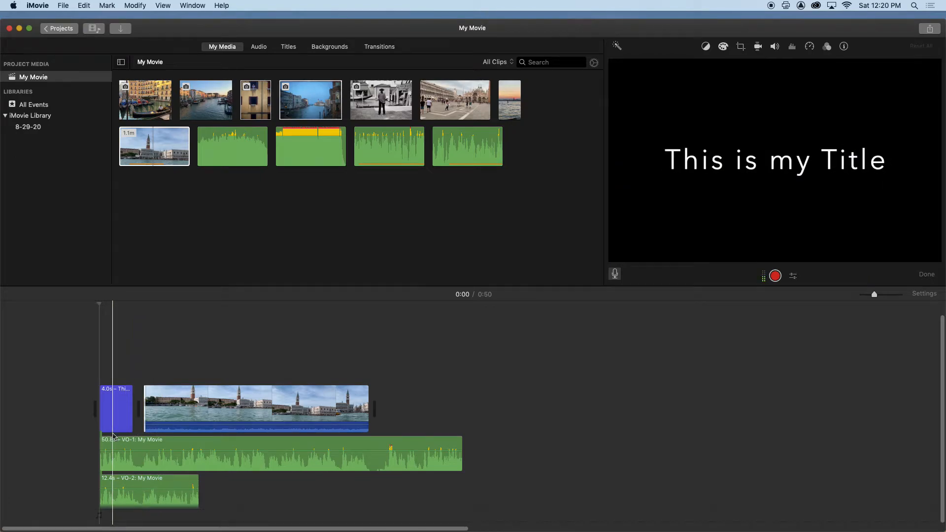
- Preview the movie from the title clip into the beginning of the waterfront video
key(space)
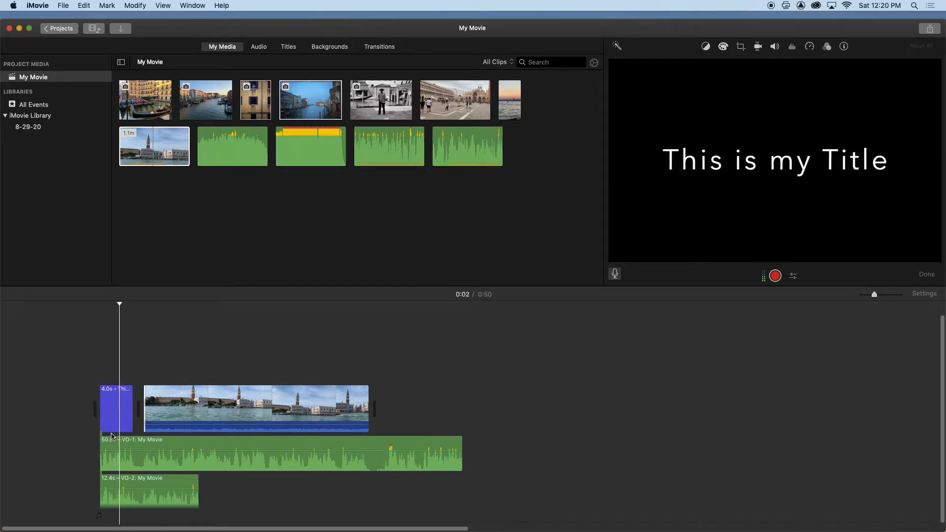
key(space)
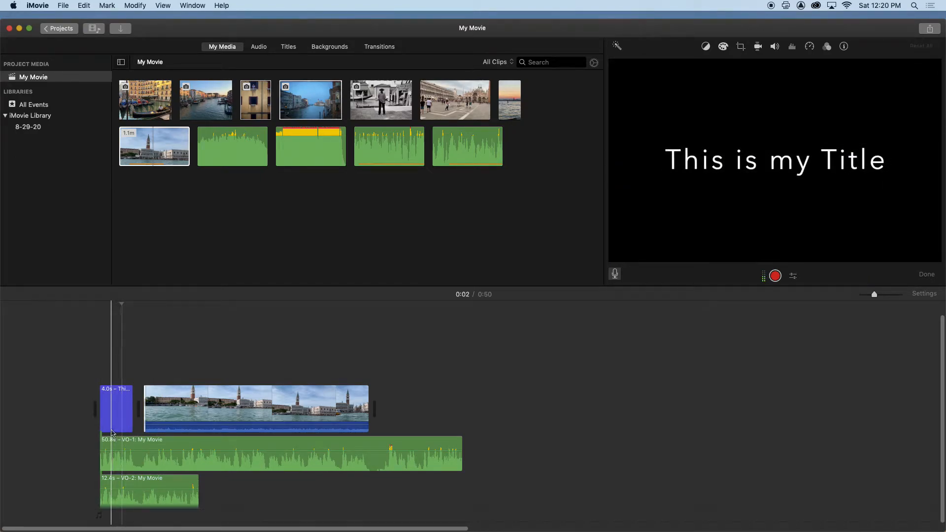
key(space)
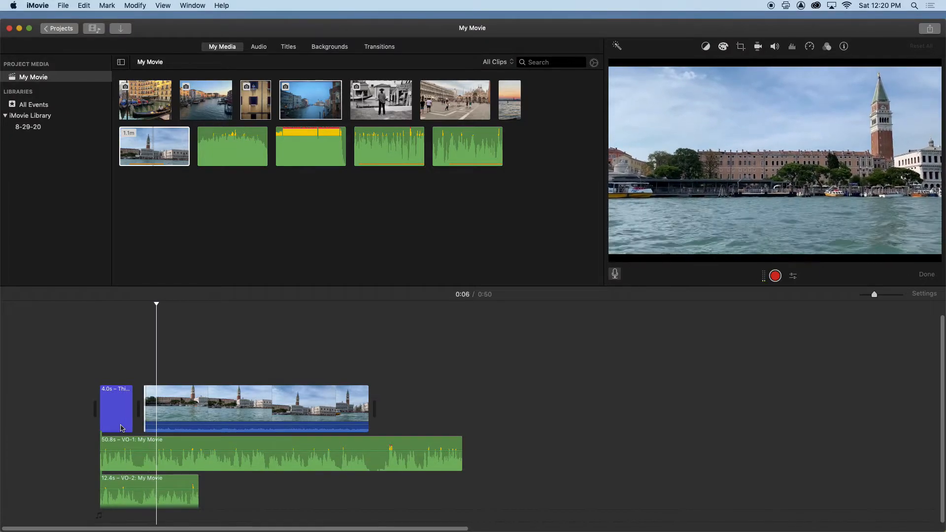
key(space)
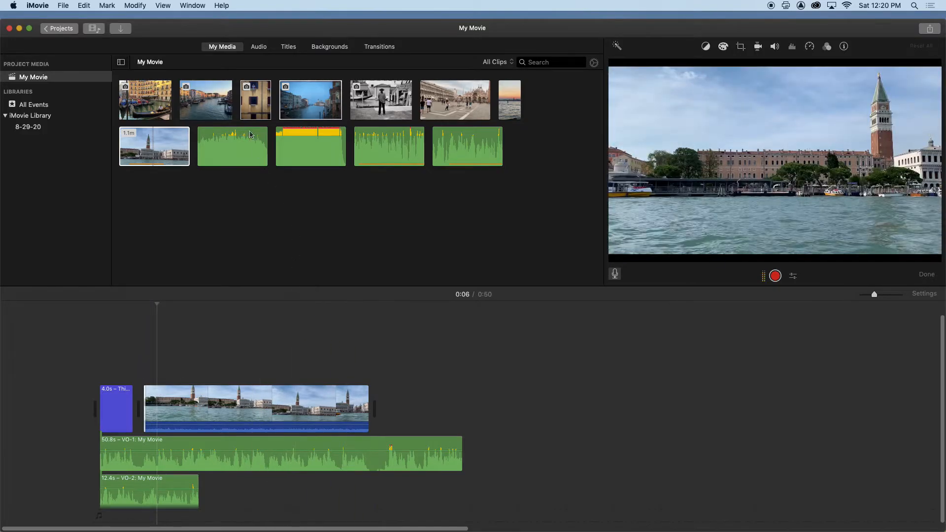
- Append the sunset canal photo and the black-and-white photo after the waterfront video
drag(206, 100, 391, 416)
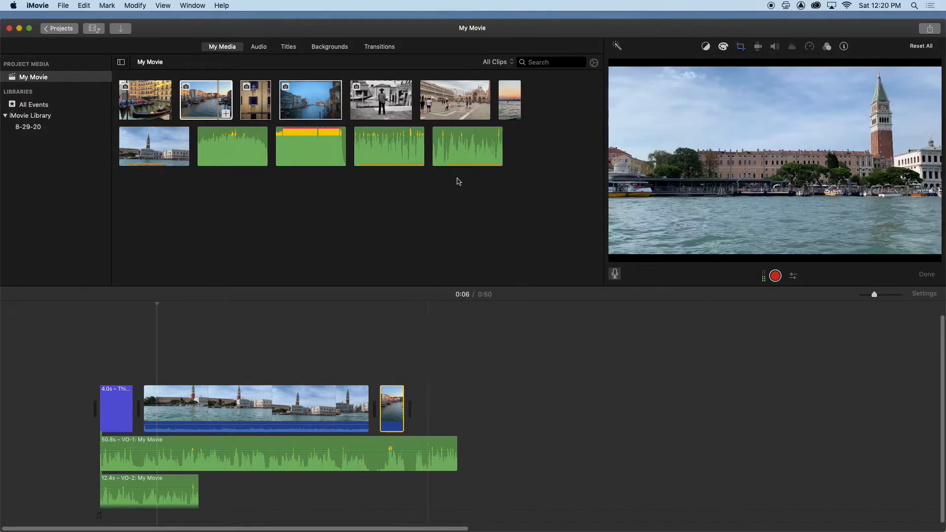
drag(378, 109, 418, 410)
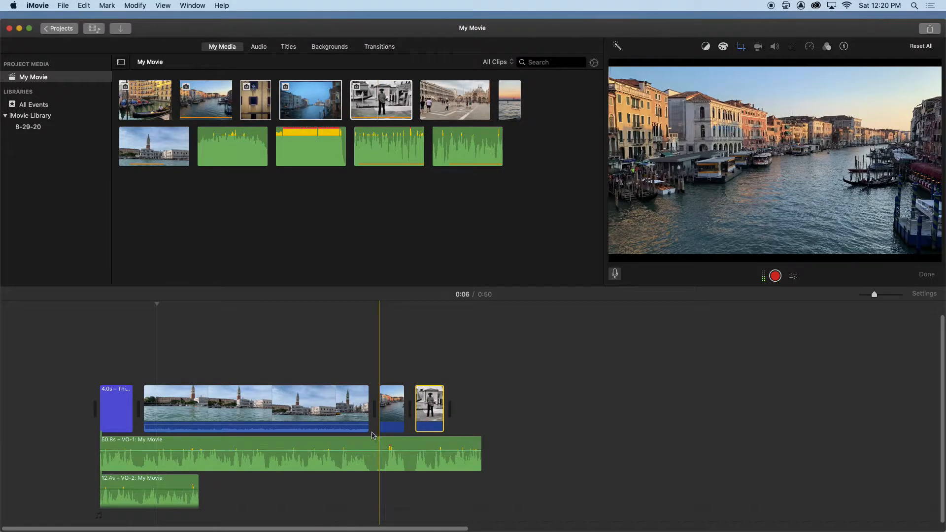
- Move the first voiceover to the start of the waterfront video and the second voiceover beneath the canal photo
drag(129, 447, 175, 447)
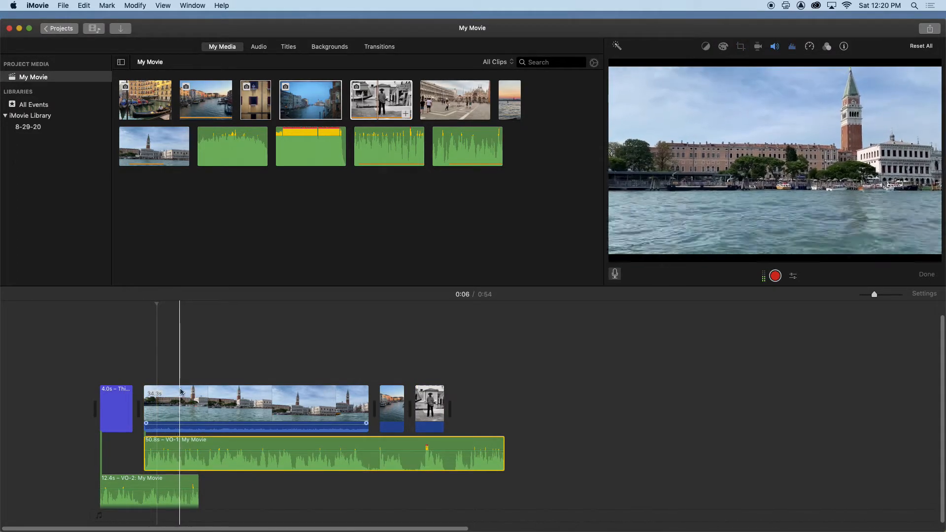
drag(139, 478, 430, 480)
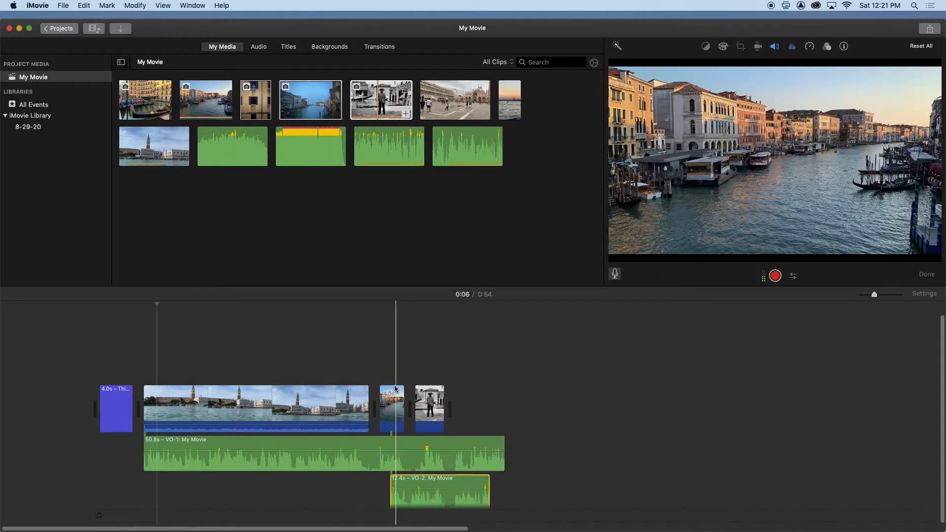
- Play the movie from 0:06 and examine the first voiceover against the waterfront video's own audio
key(backslash)
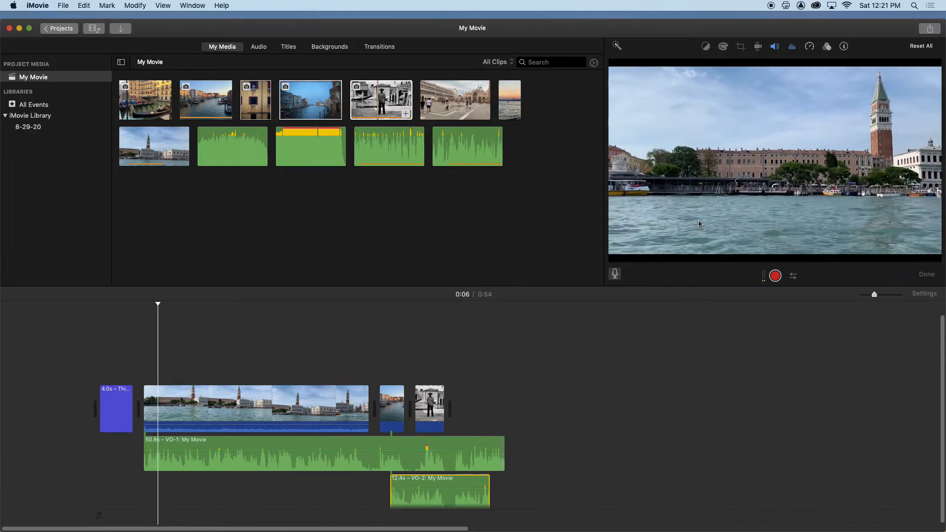
key(space)
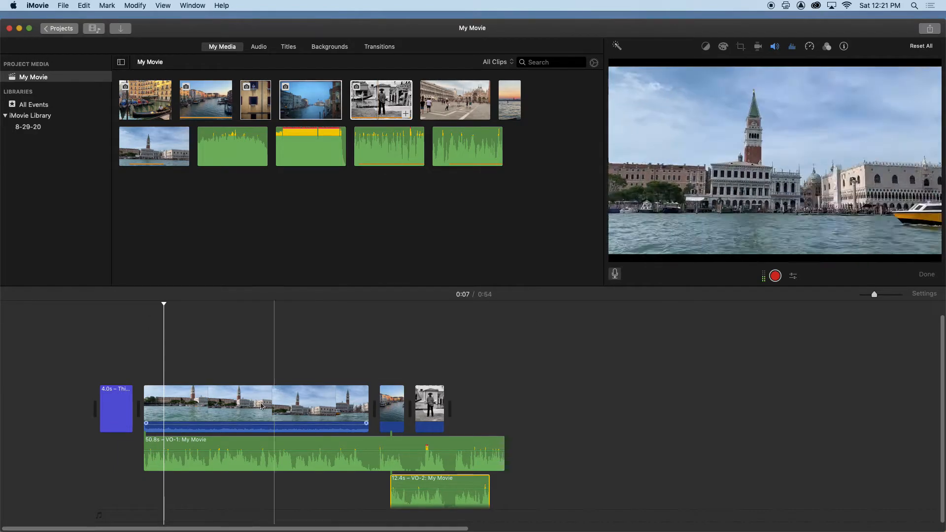
click(173, 459)
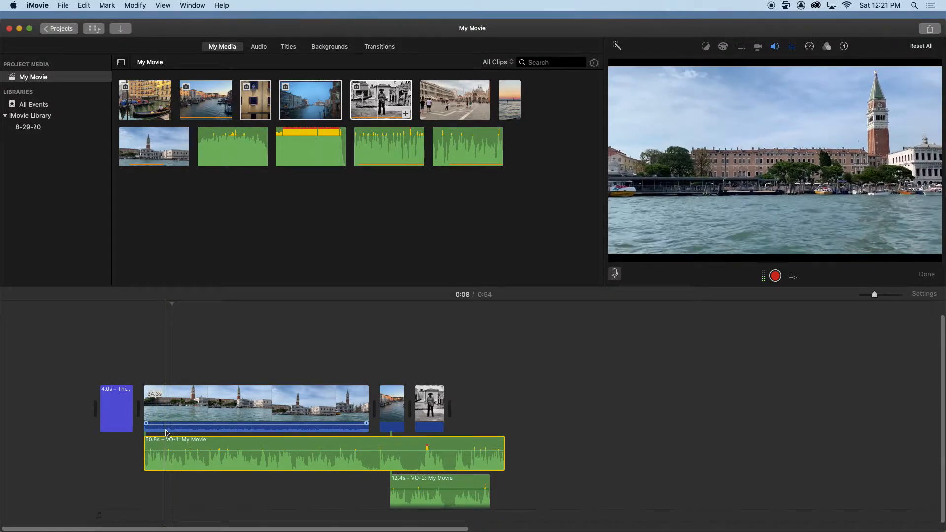
click(203, 408)
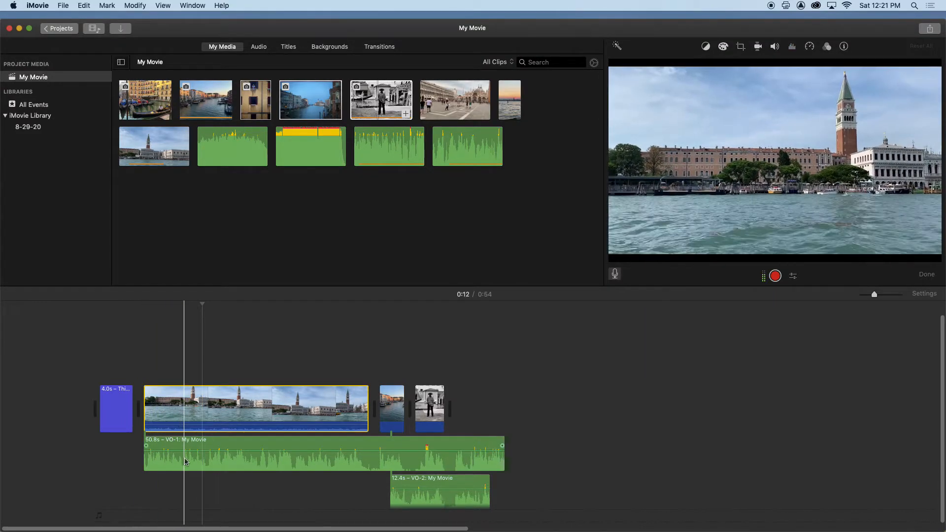
- Try stronger lowering of other clips' volume under the first voiceover, up to near maximum, and return it to about halfway
click(186, 462)
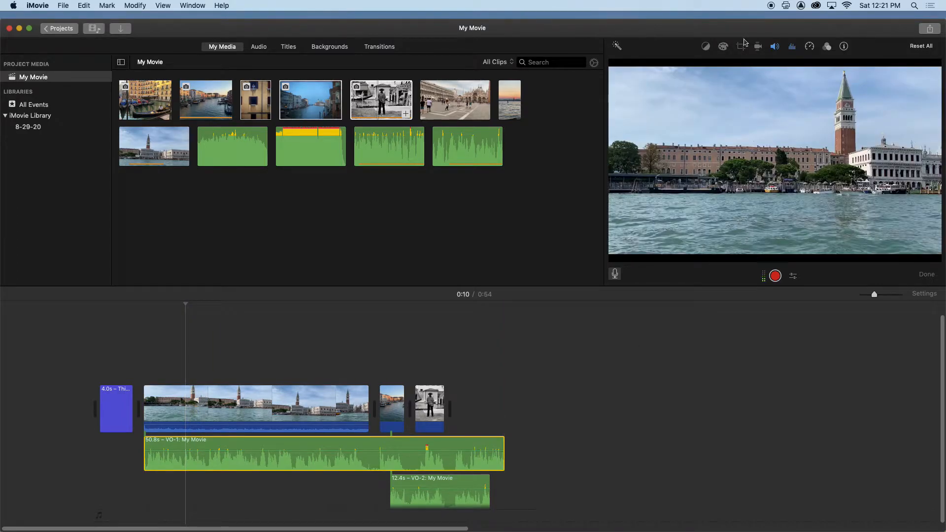
click(777, 48)
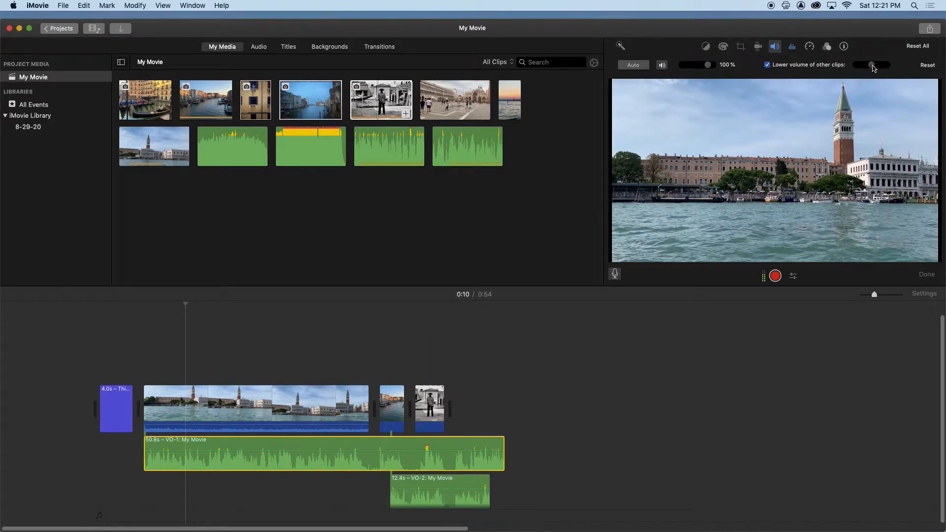
drag(880, 67, 887, 68)
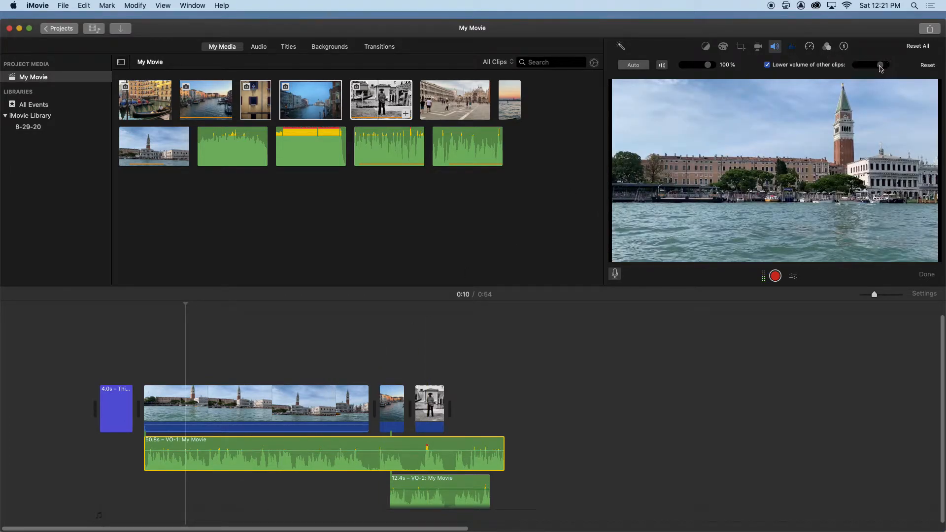
drag(897, 67, 895, 67)
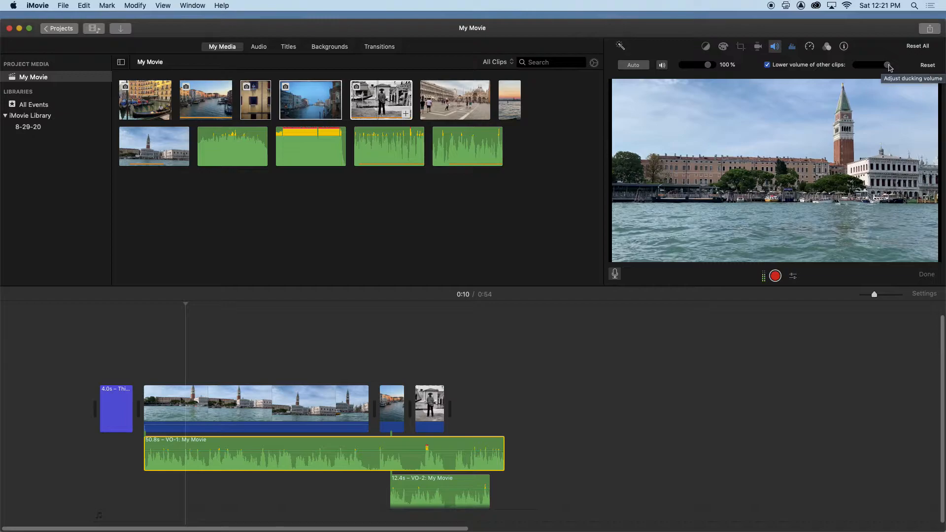
drag(890, 65, 851, 67)
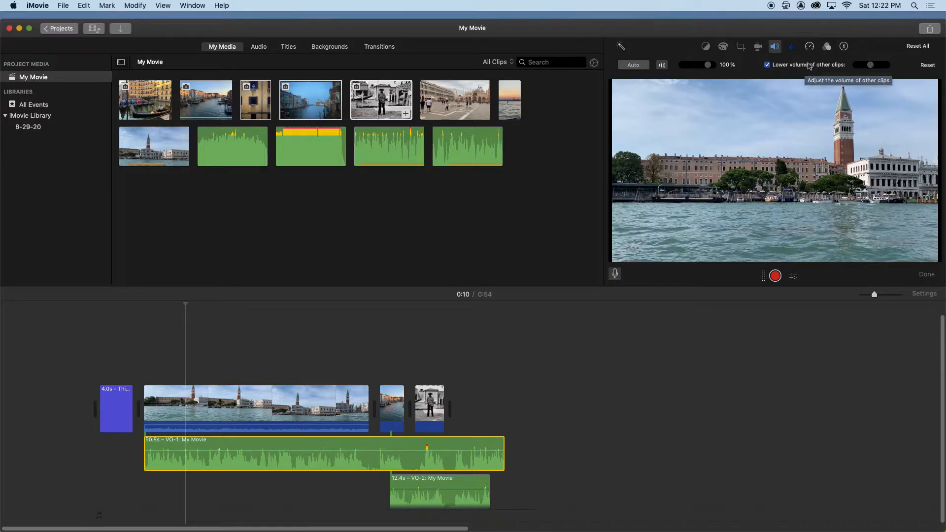
- Lower the waterfront video's own audio volume to 6%
click(269, 407)
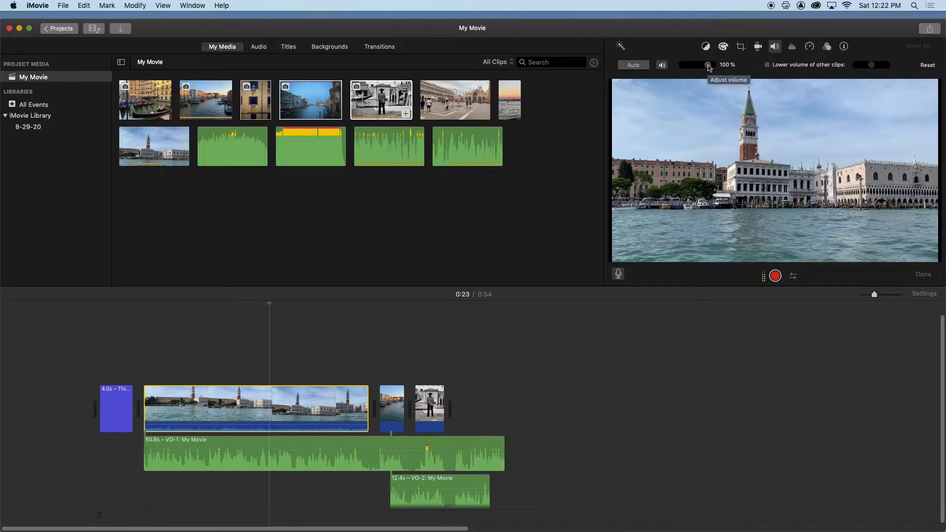
drag(709, 66, 676, 67)
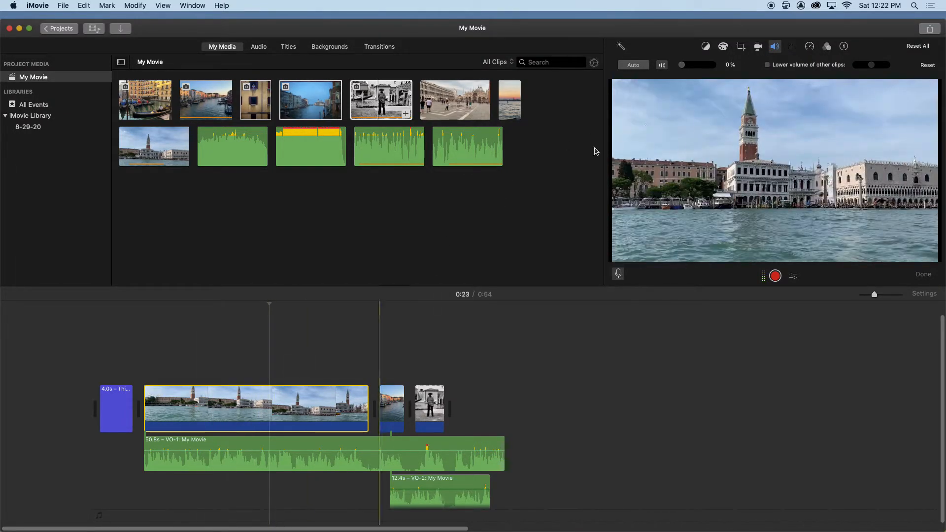
mouse_move(686, 69)
mouse_down()
mouse_move(719, 66)
mouse_move(661, 66)
mouse_move(712, 65)
mouse_move(688, 70)
mouse_up()
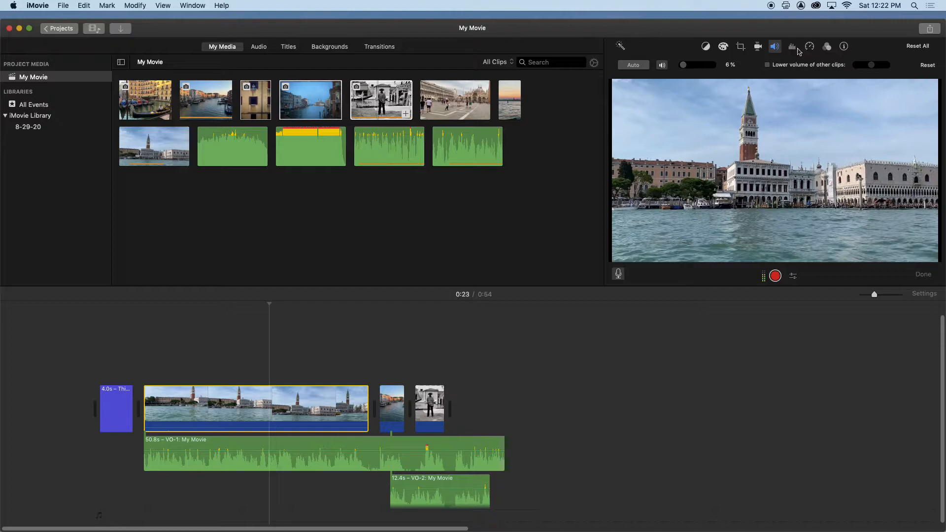
- Try a white balance on the waterfront video by sampling the base of the bell tower, and review its color correction controls
click(706, 47)
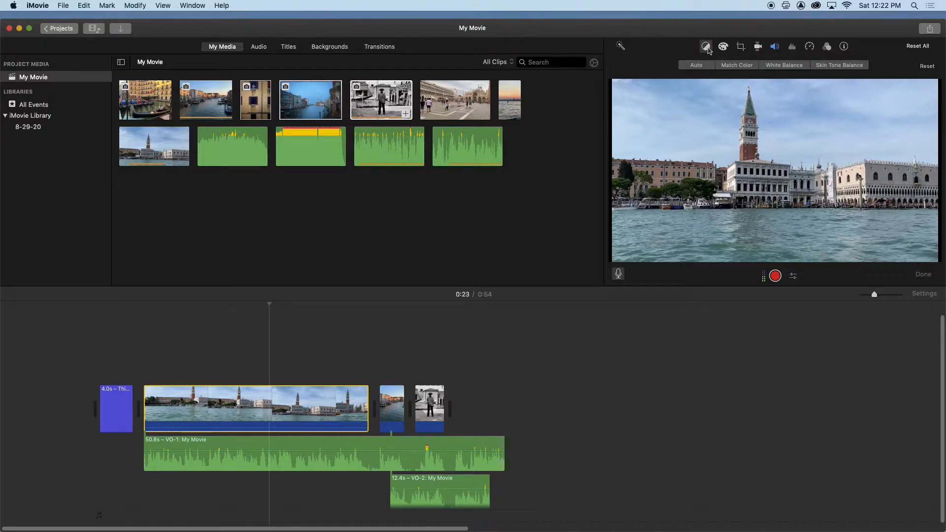
click(789, 69)
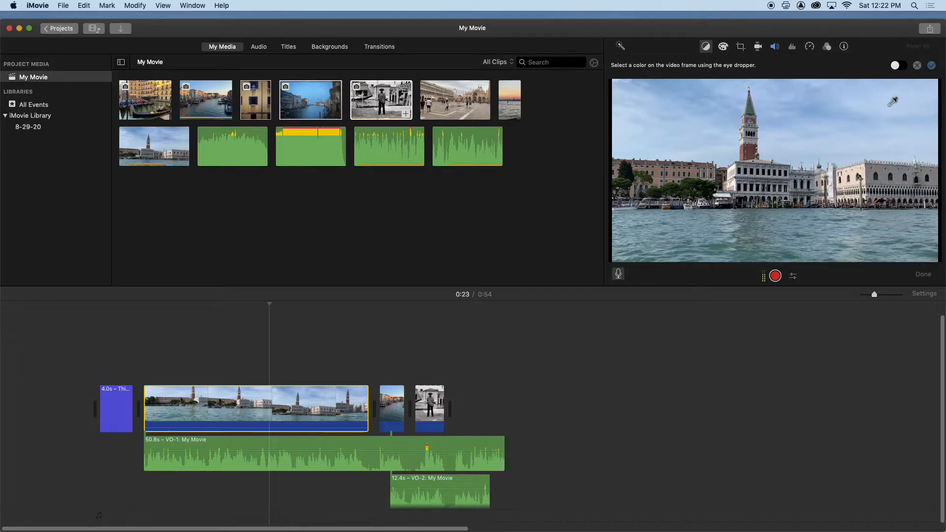
click(738, 164)
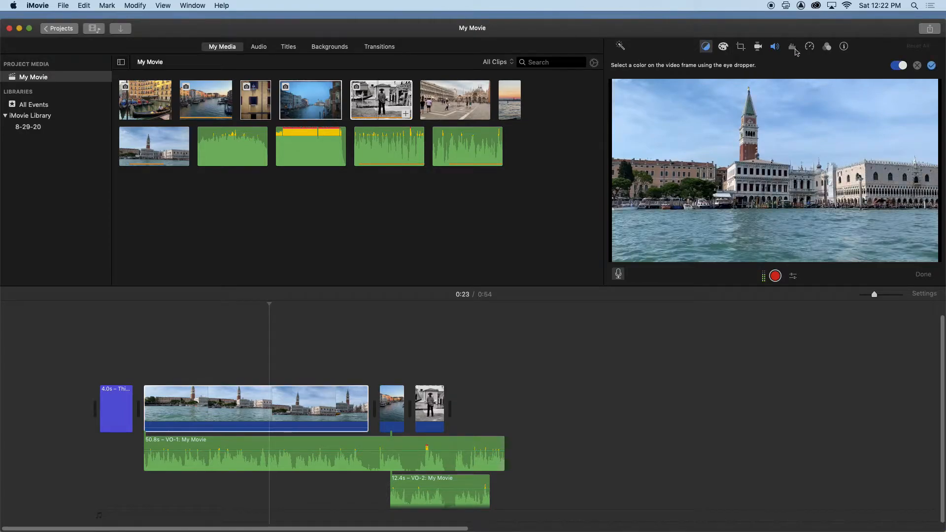
click(723, 47)
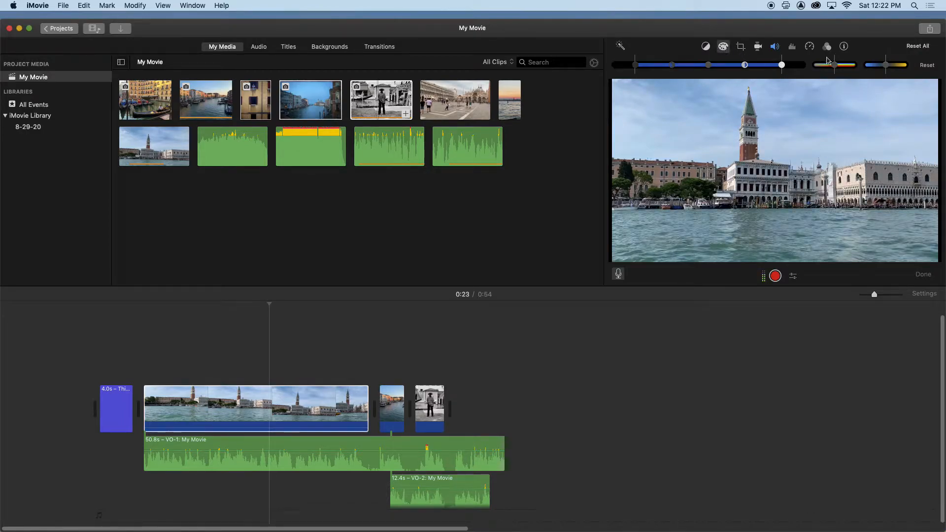
mouse_move(836, 65)
mouse_down()
mouse_move(814, 68)
mouse_move(852, 72)
mouse_move(836, 72)
mouse_up()
- Insert the vertical sunset sea video between the waterfront video and the canal photo, and select it in the timeline
drag(509, 104, 390, 415)
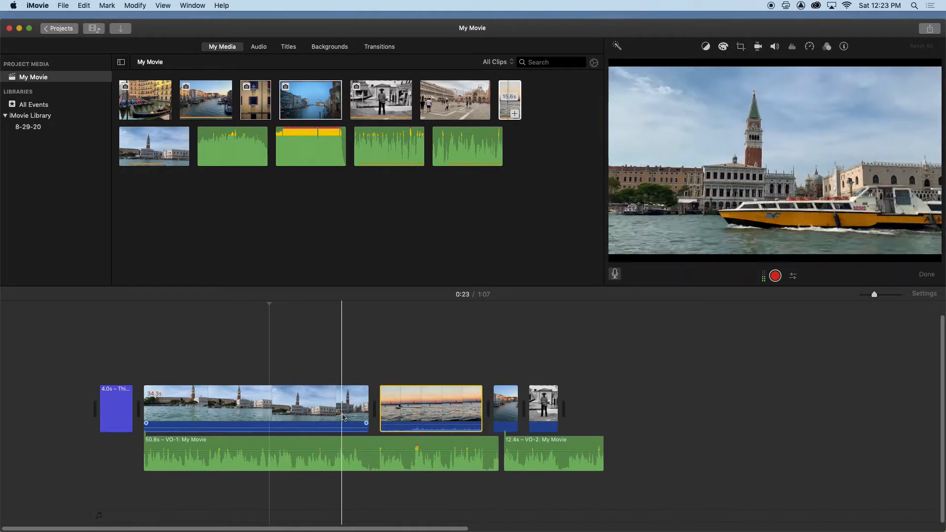
click(444, 414)
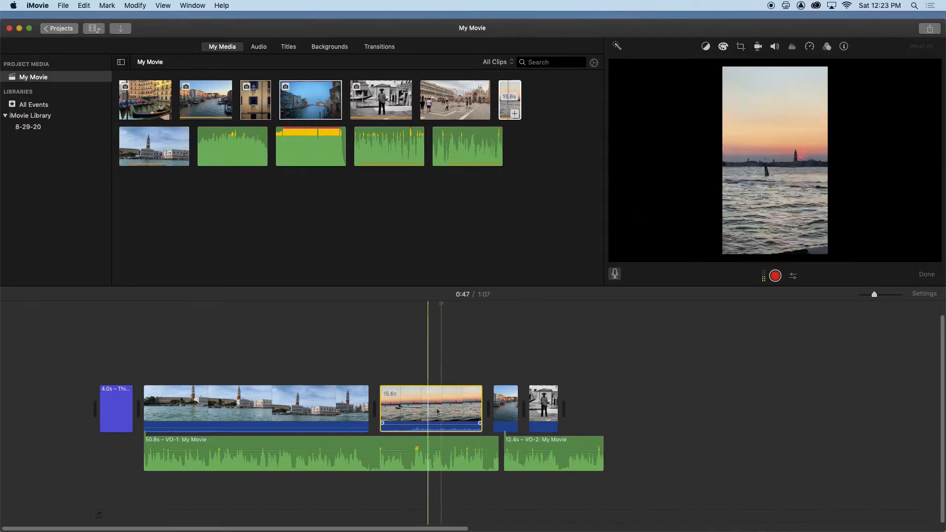
- Crop the sunset sea video to fill the frame around the horizon and setting sun, apply it, and play back the clip
click(741, 47)
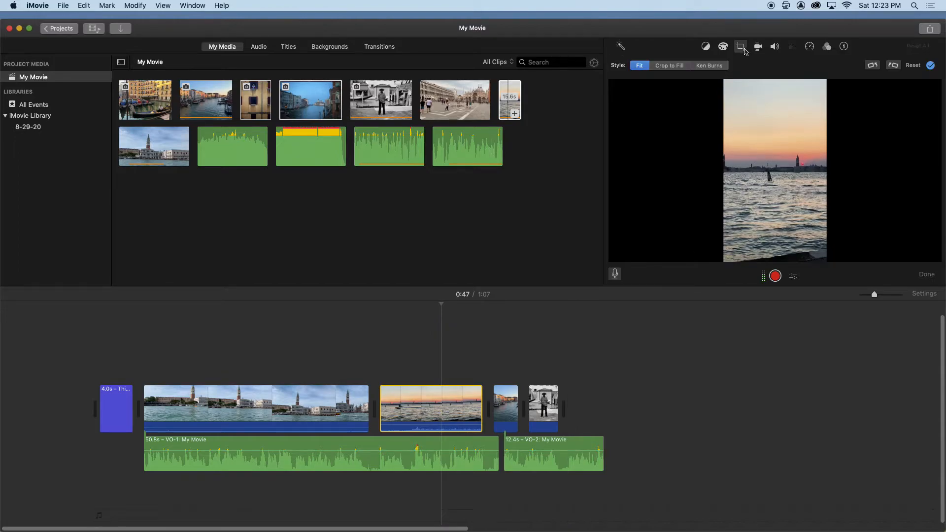
click(684, 69)
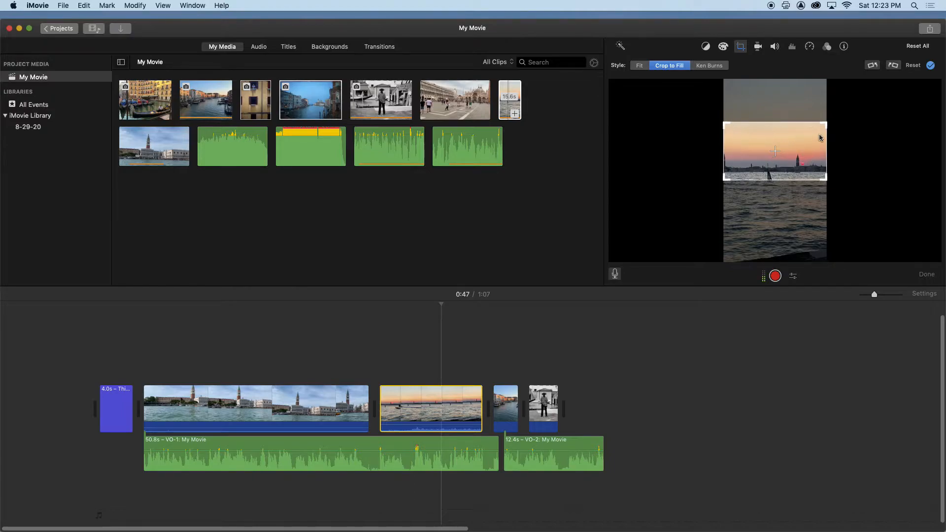
drag(784, 174, 808, 183)
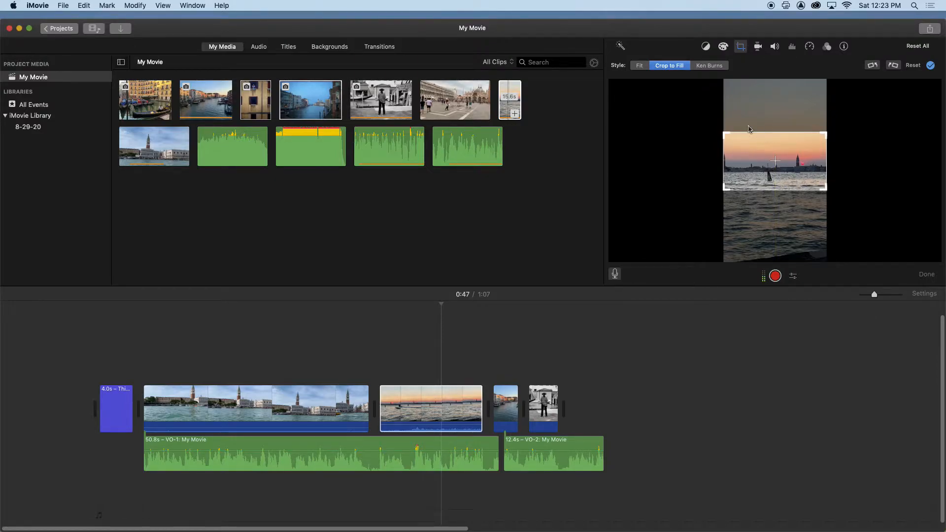
click(928, 67)
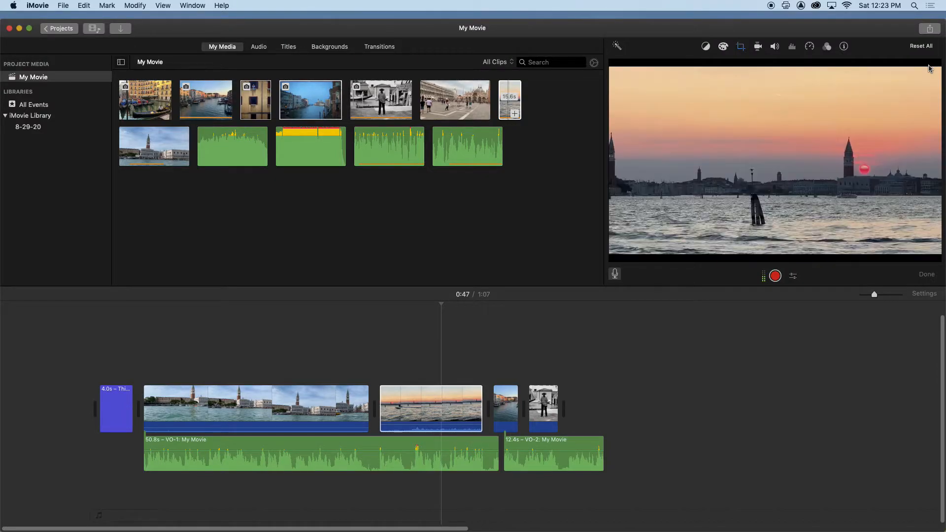
click(397, 328)
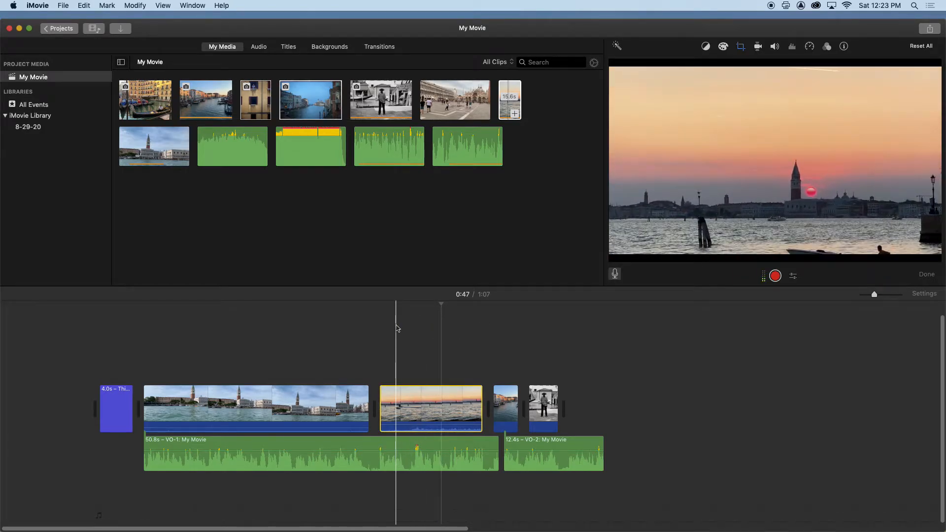
key(space)
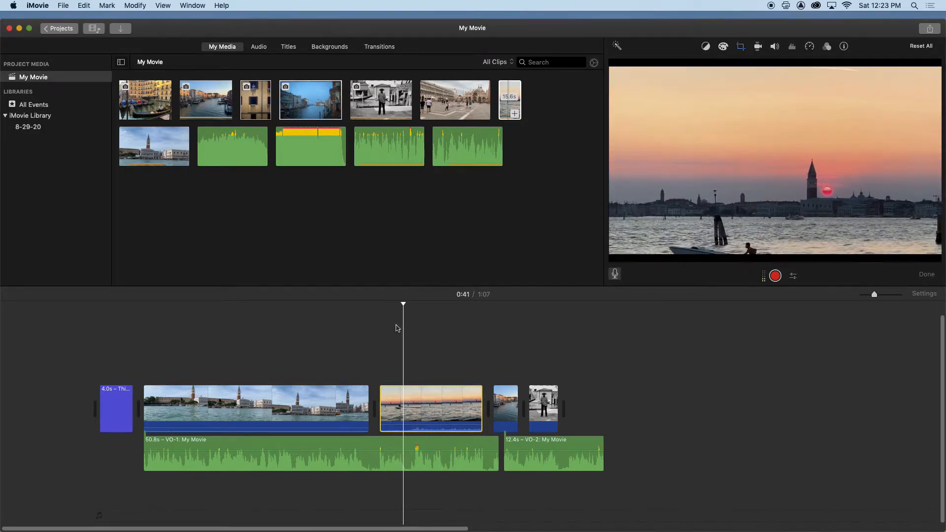
key(space)
- Lower the sunset sea video's own audio volume to 8%
click(422, 405)
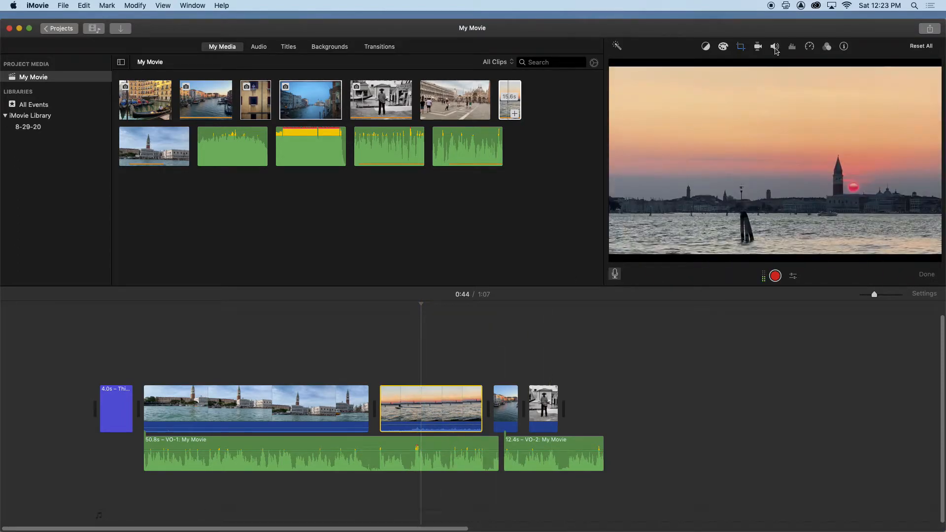
click(774, 48)
drag(704, 67, 684, 67)
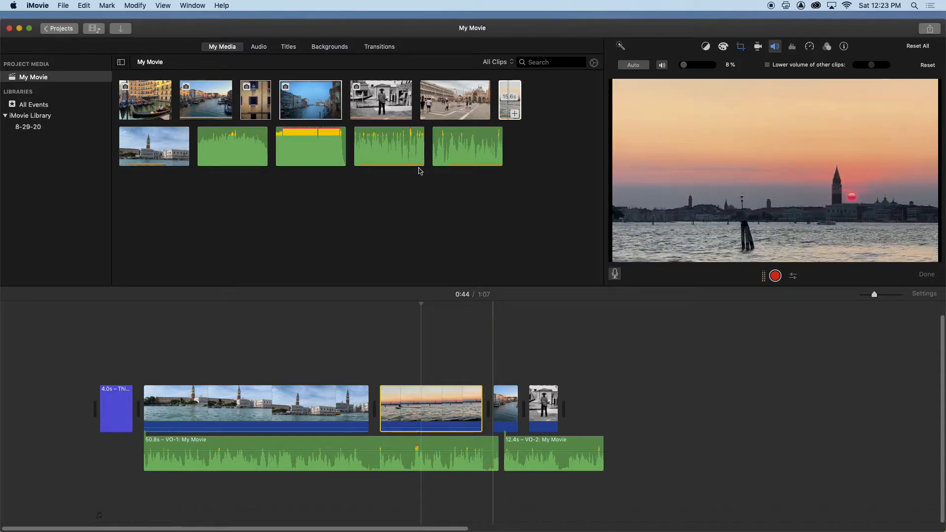
- Add the yellow building photo to the timeline after the black-and-white gondolier photo and play it back
drag(256, 115, 580, 399)
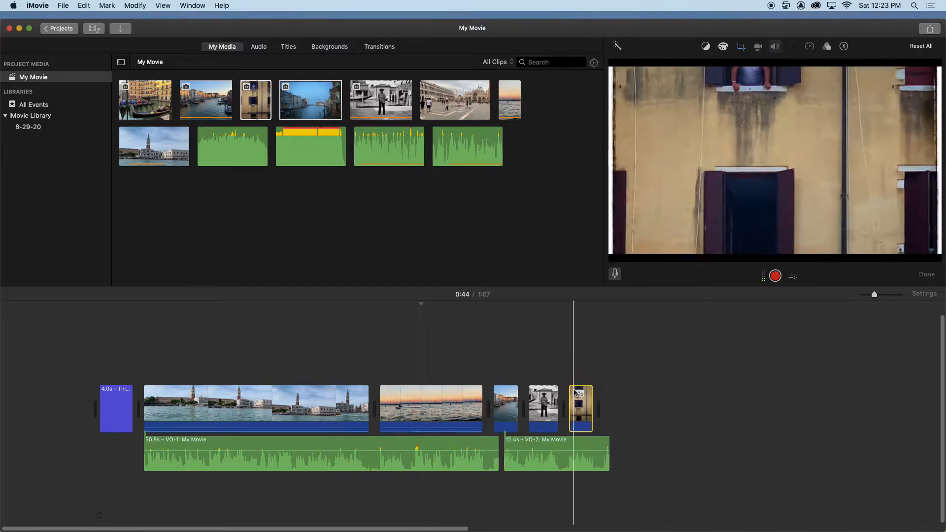
click(572, 318)
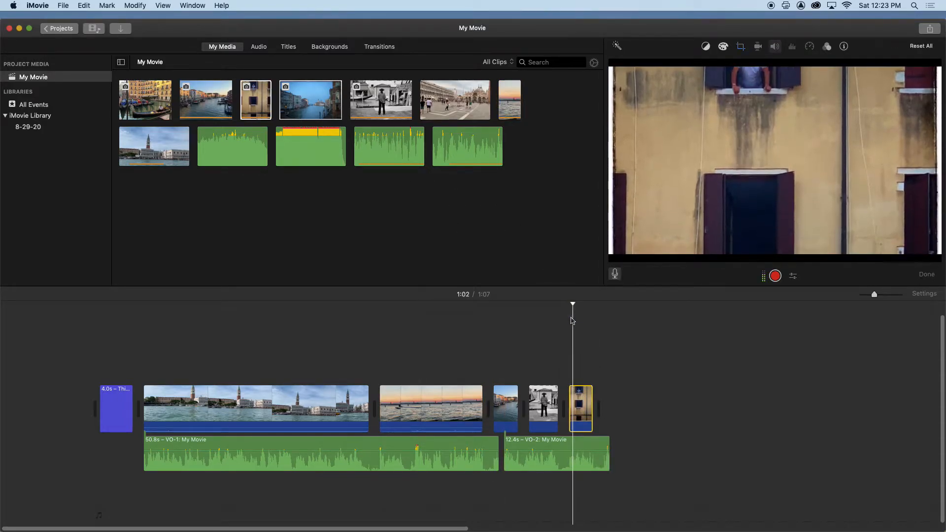
key(space)
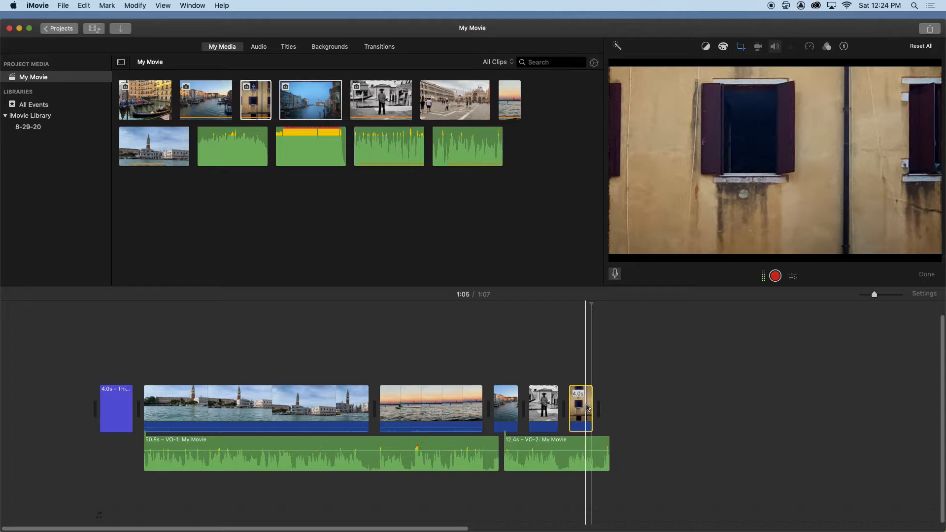
- Change the yellow building photo from Ken Burns to Crop to Fill, frame the man in the upper window, apply it, and play it back
click(587, 407)
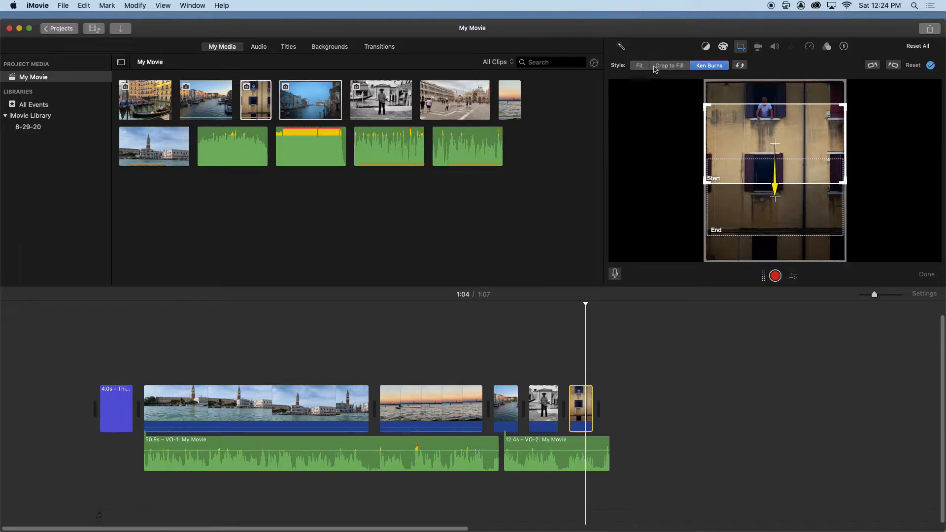
click(709, 67)
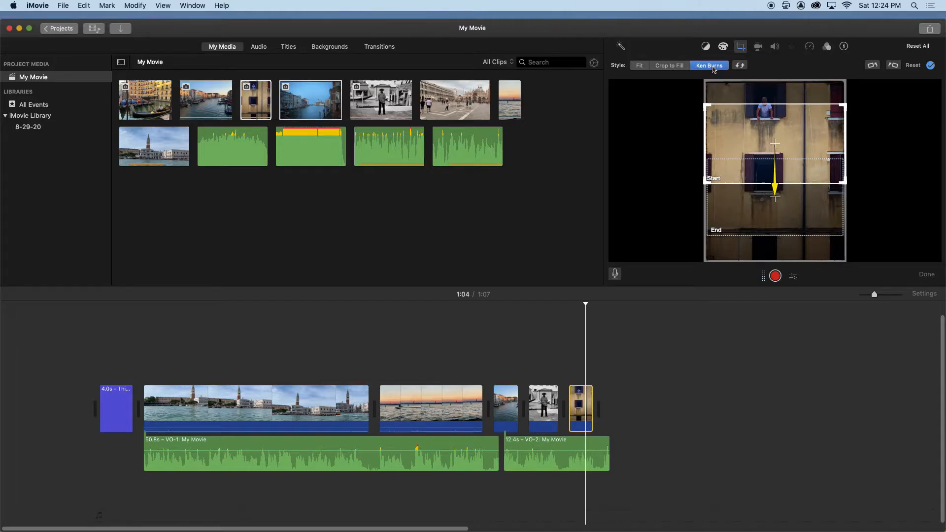
click(681, 69)
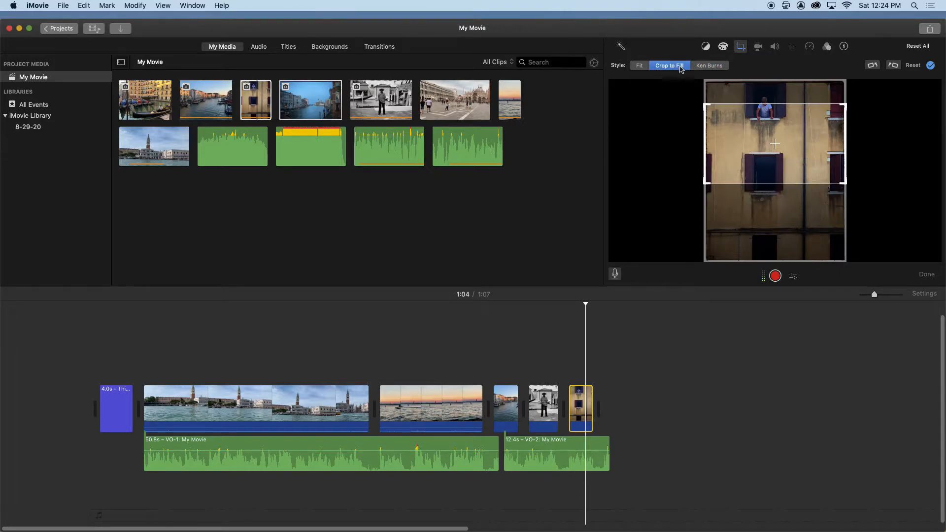
mouse_move(810, 156)
mouse_down()
mouse_move(809, 134)
mouse_move(837, 158)
mouse_move(823, 151)
mouse_up()
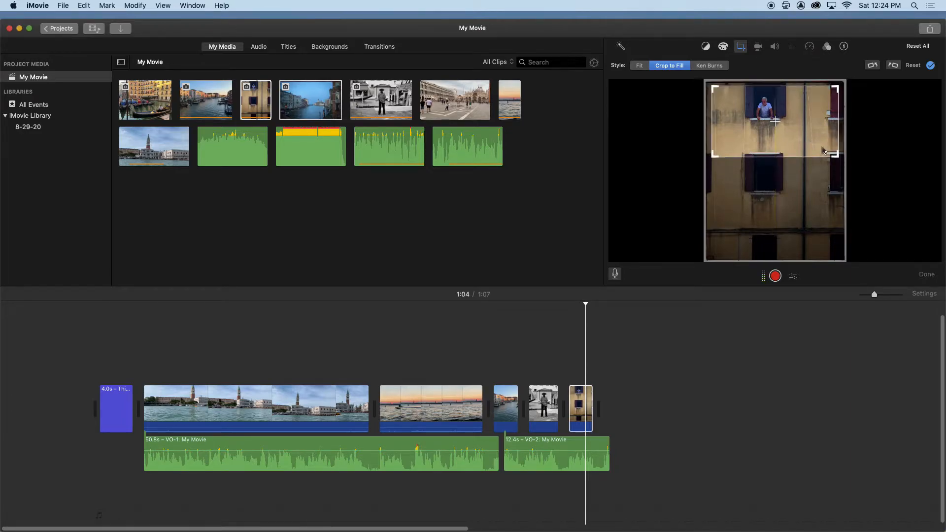
click(931, 65)
click(572, 358)
key(space)
key(space)
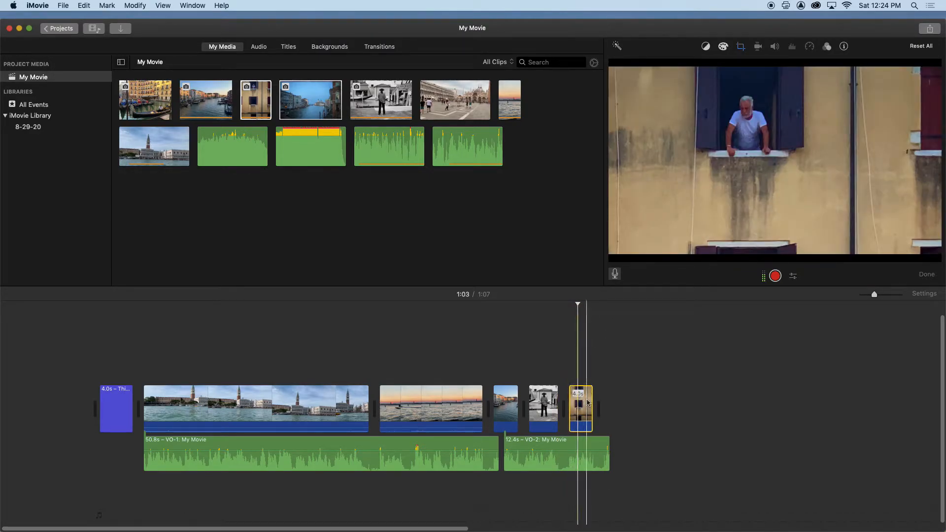
- Lengthen the yellow building photo to 7.0 s and apply a Ken Burns move that ends closer on the man in the window, then preview it
drag(592, 401, 572, 402)
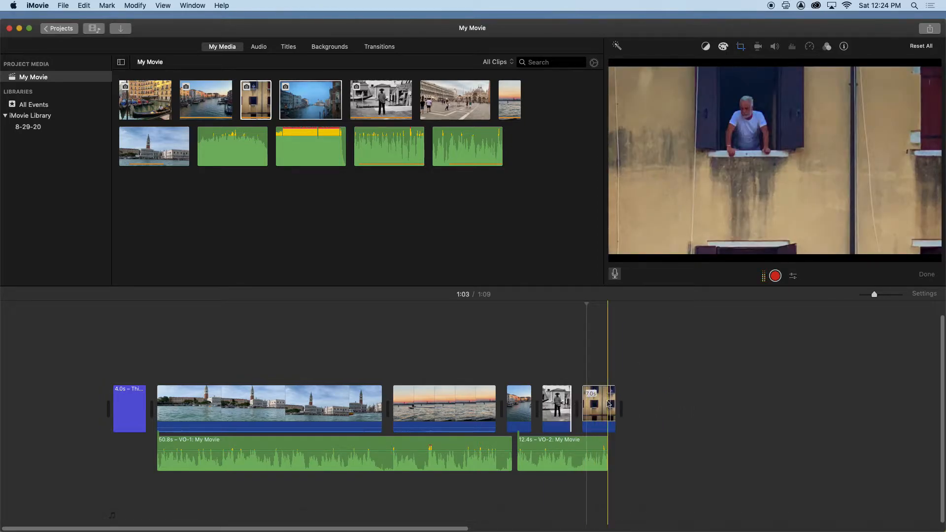
click(609, 401)
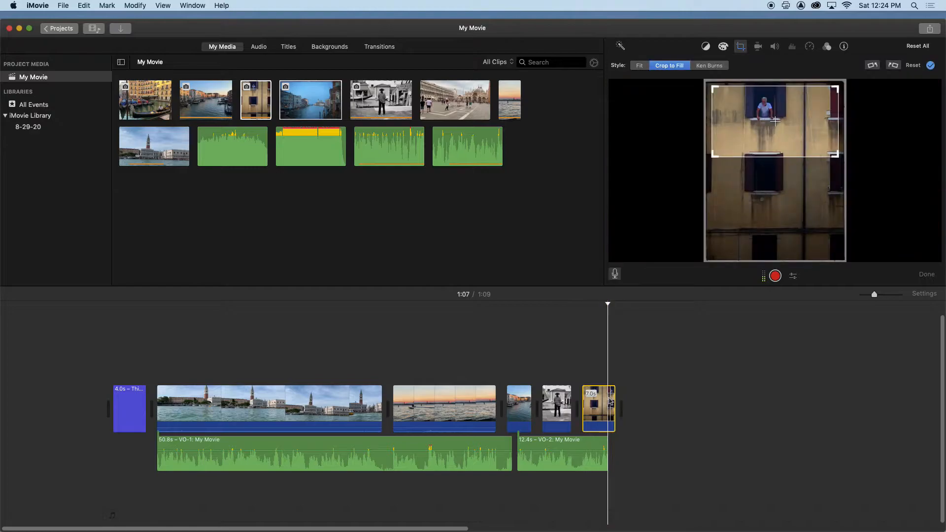
click(709, 65)
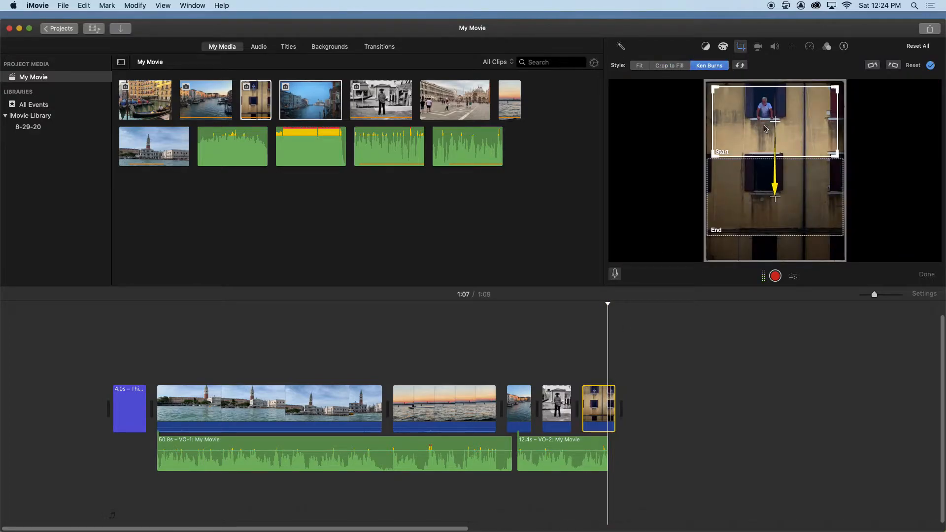
mouse_move(752, 190)
mouse_down()
mouse_move(738, 190)
mouse_move(748, 190)
mouse_up()
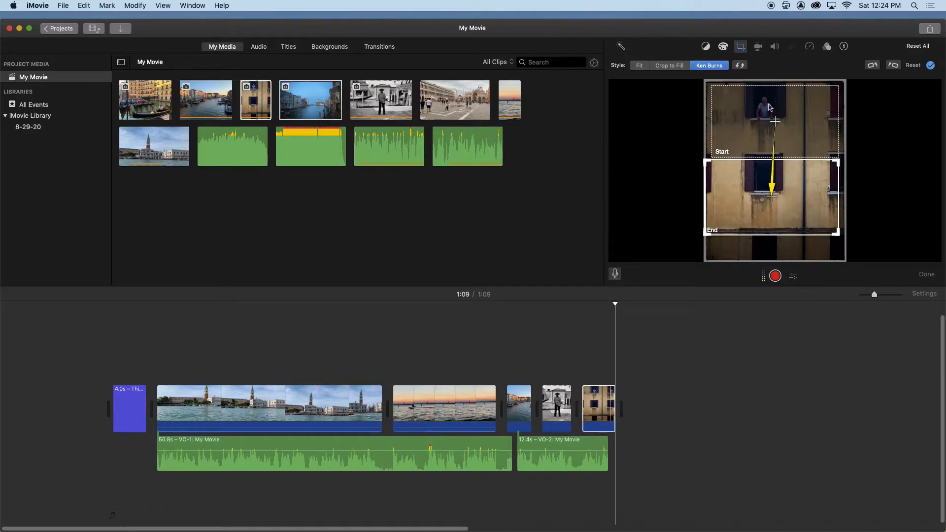
drag(837, 238, 800, 129)
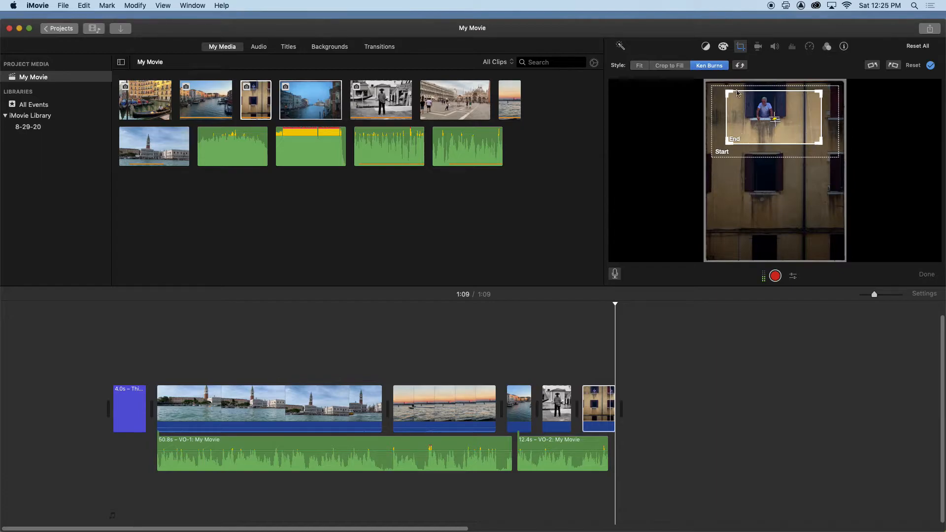
click(931, 65)
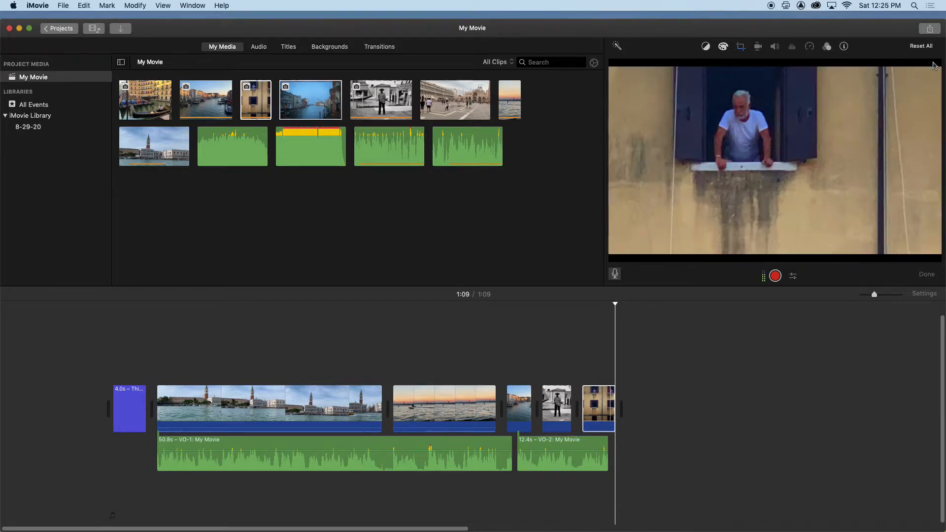
key(space)
key(space)
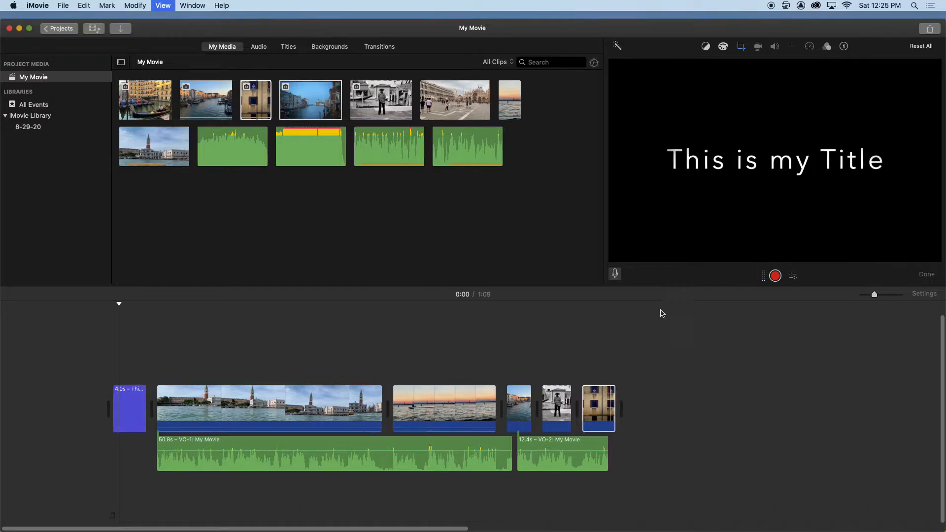
click(583, 338)
key(space)
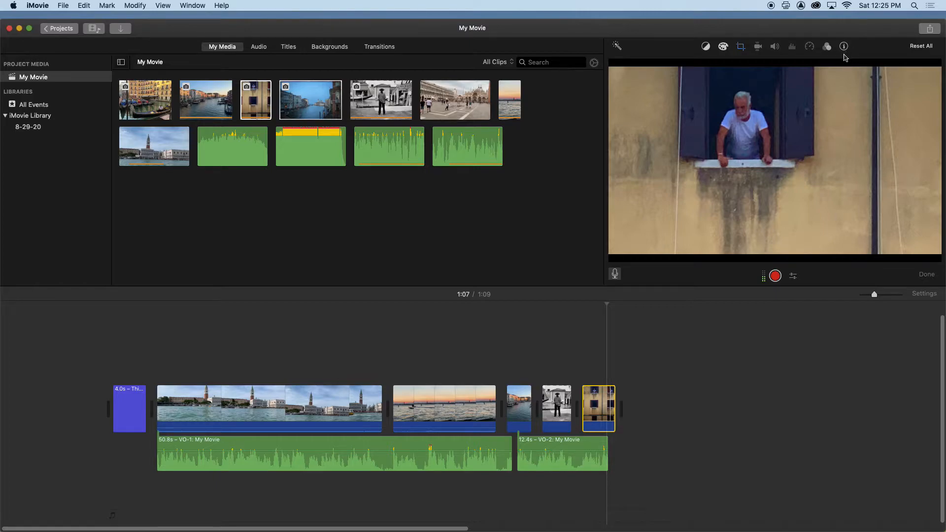
- Reframe the building photo's Ken Burns move to pan from a smaller start frame right of the man to an end frame left of him
click(596, 303)
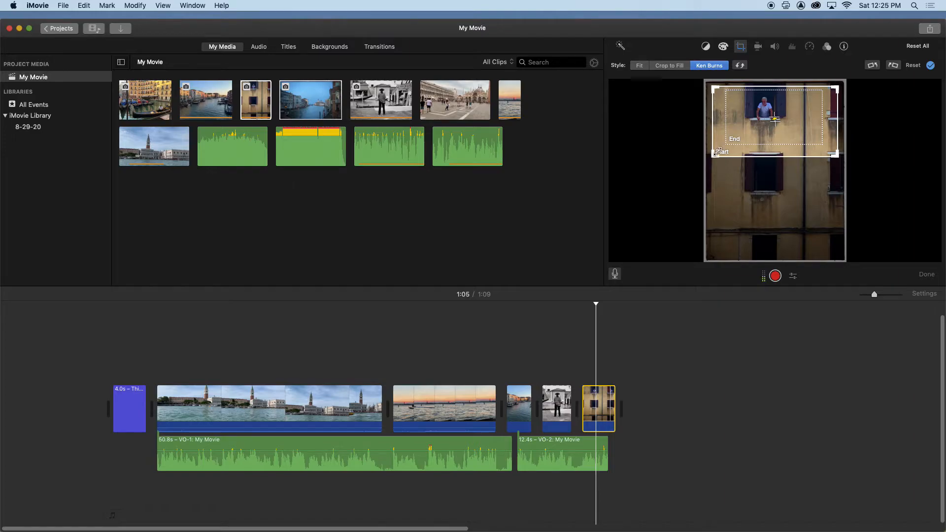
click(725, 144)
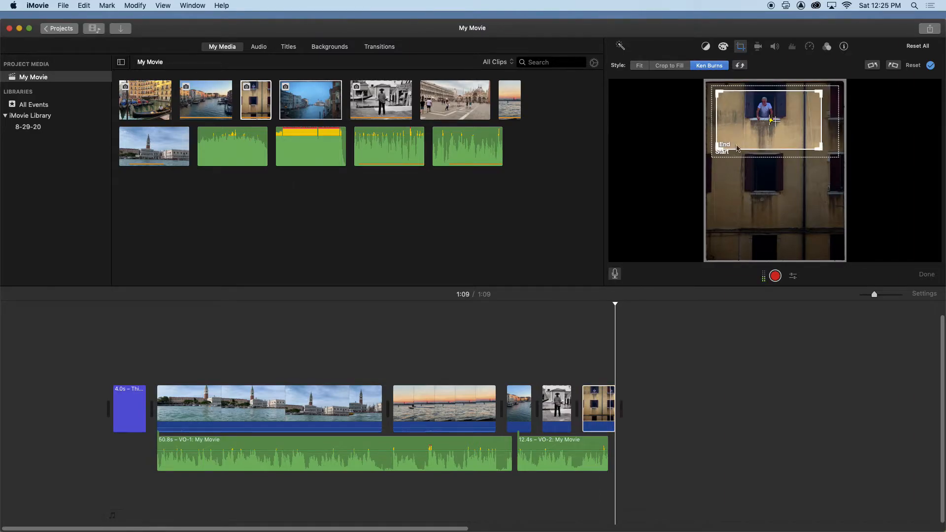
drag(812, 147, 793, 138)
drag(714, 158, 759, 169)
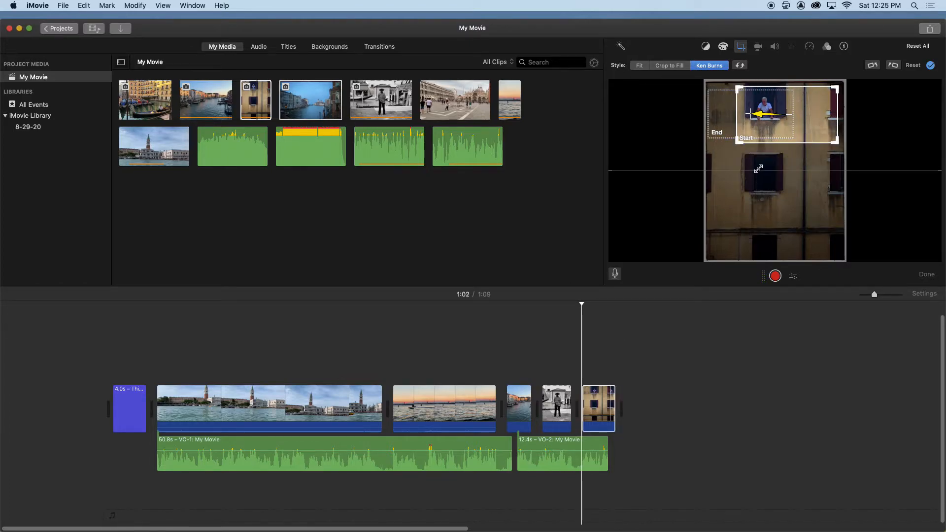
drag(817, 128, 818, 128)
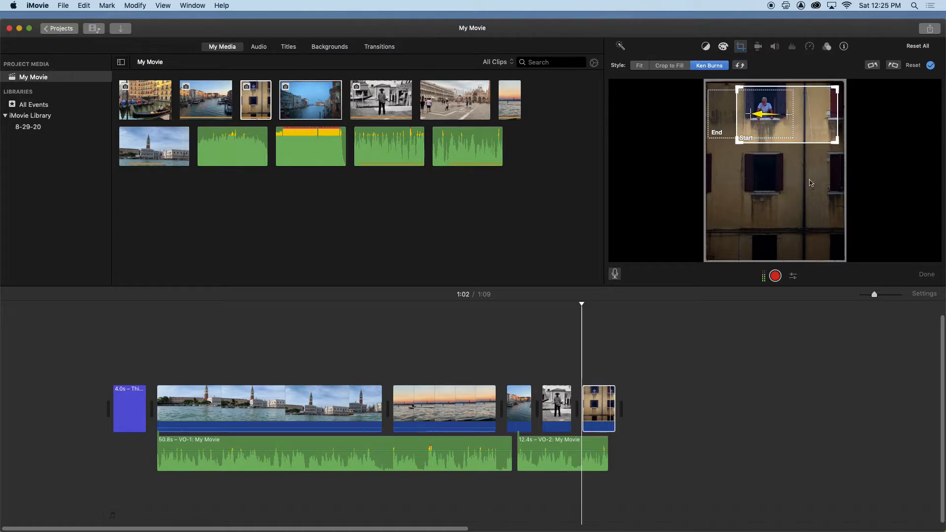
click(931, 66)
key(space)
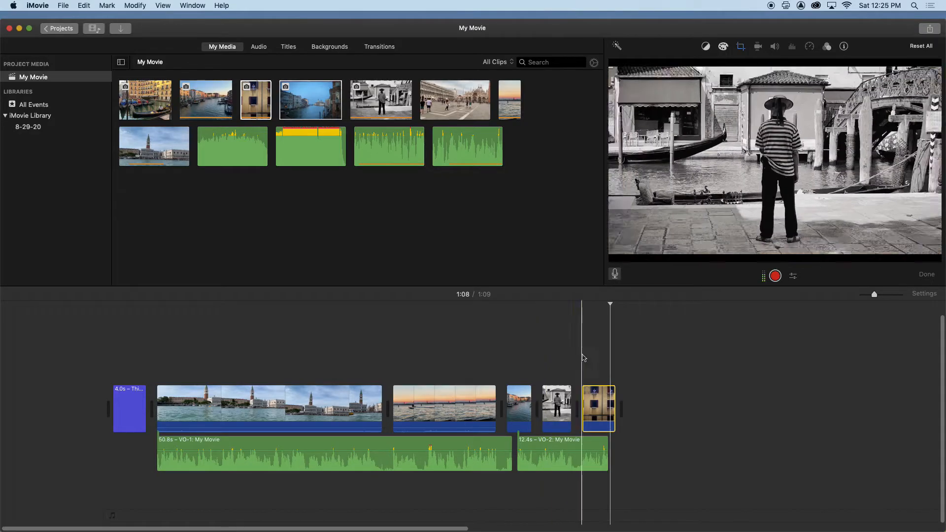
- Try lengthening the yellow building photo to 21.3 s and play back the slower Ken Burns pan
drag(615, 409, 686, 409)
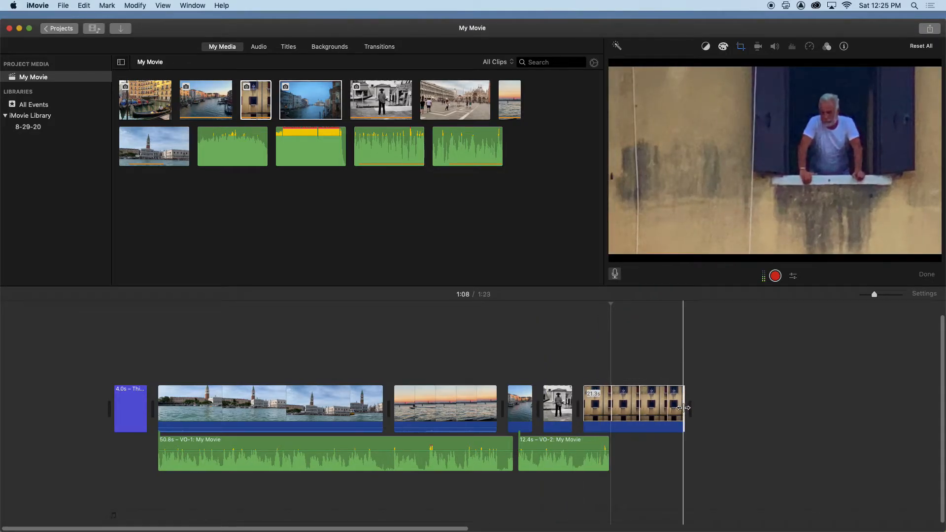
click(584, 338)
key(space)
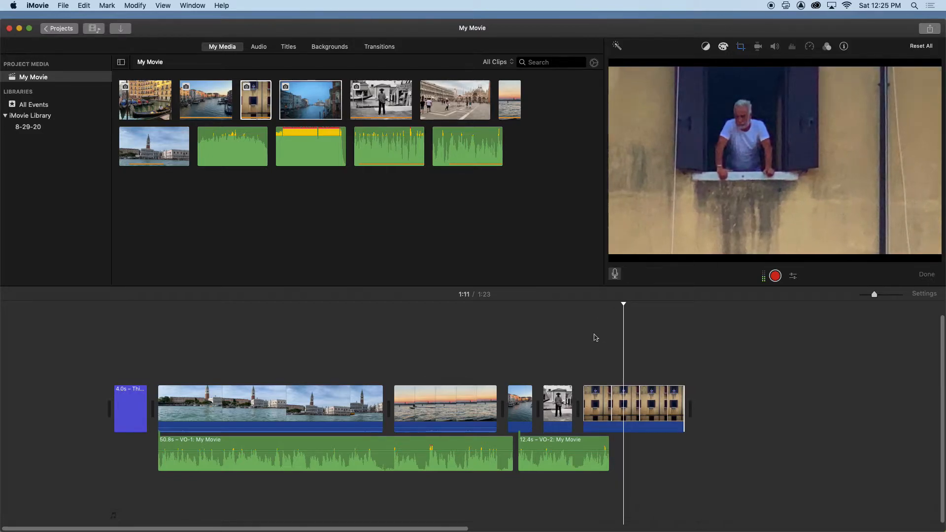
key(space)
- Shift the building photo's Ken Burns start frame left over its end frame and shorten the clip to about 9 s
click(655, 397)
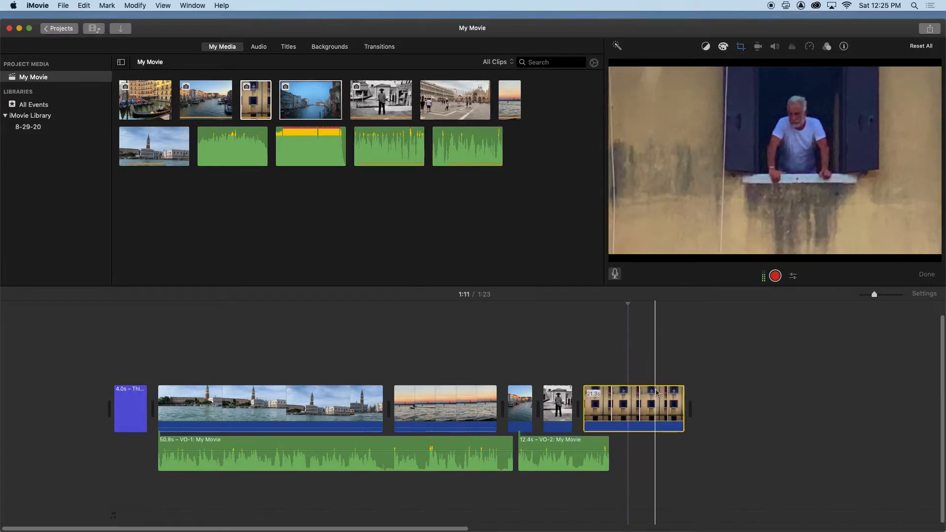
mouse_move(818, 132)
mouse_down()
mouse_move(795, 137)
mouse_move(805, 141)
mouse_up()
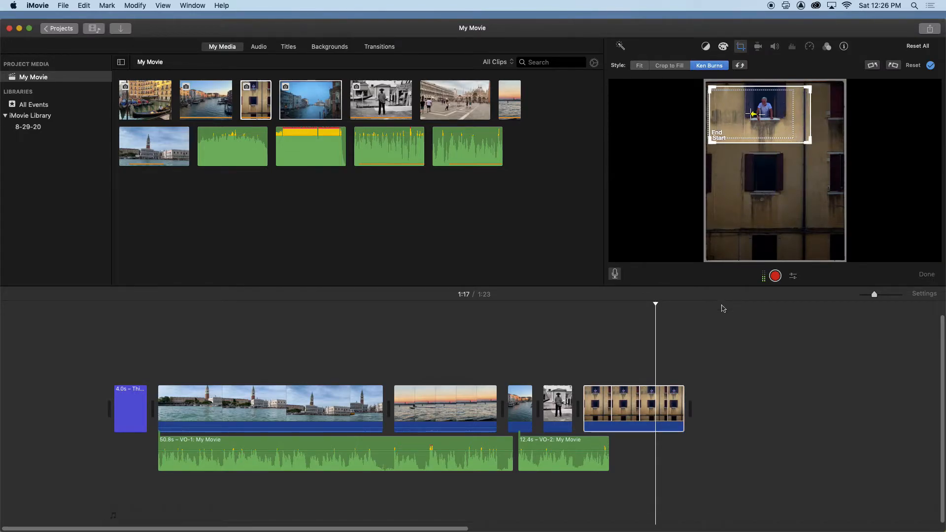
drag(688, 412, 627, 409)
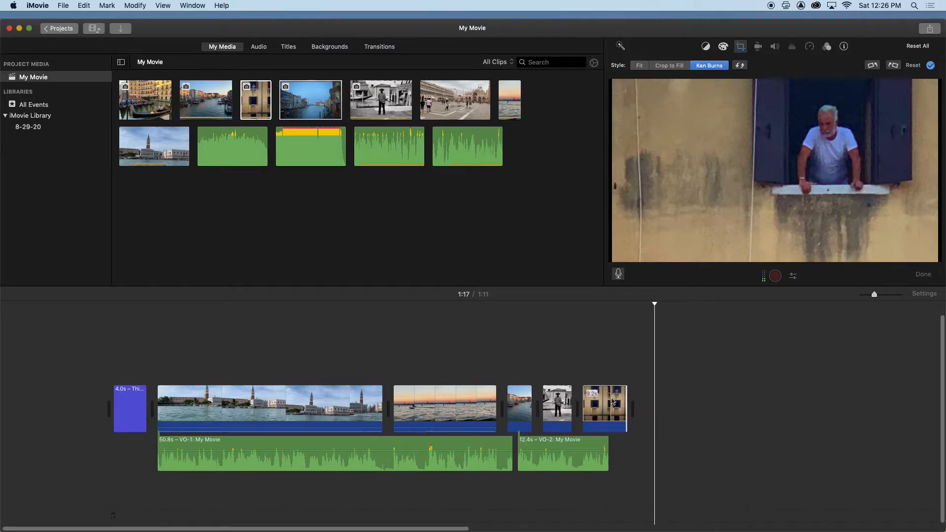
- Reframe the Grand Canal photo's Ken Burns move to pan rightward between two nearly equal frames, preview it, and lengthen the clip by about 5 s
click(523, 411)
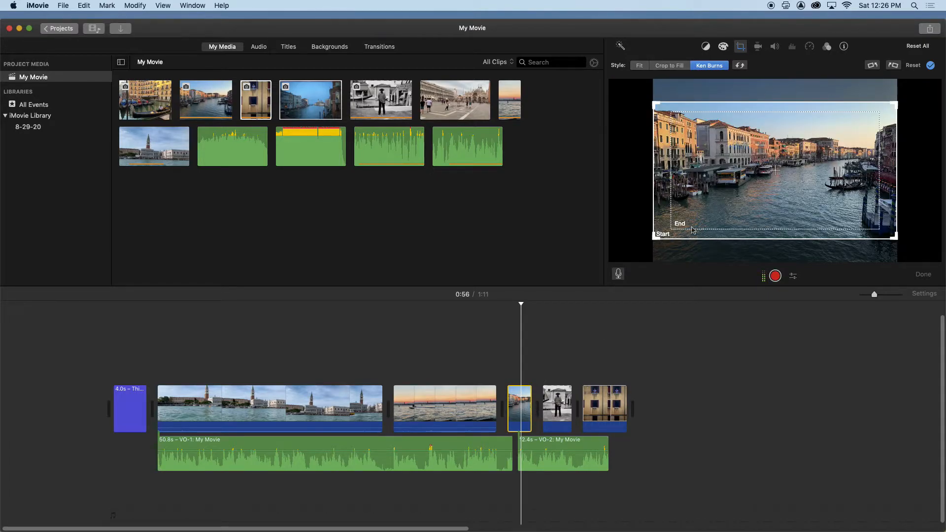
drag(673, 230, 659, 238)
mouse_move(739, 207)
mouse_down()
mouse_move(751, 207)
mouse_move(742, 217)
mouse_up()
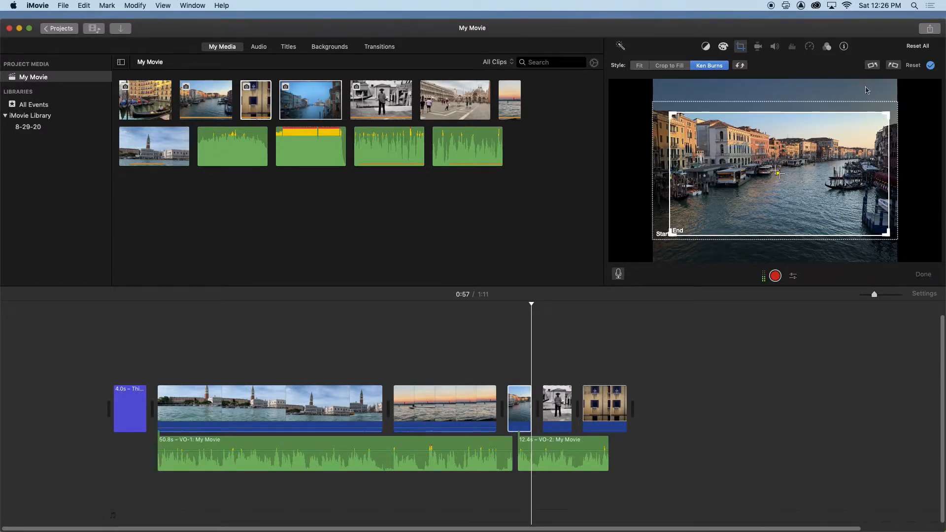
click(902, 242)
drag(898, 242, 852, 217)
drag(761, 165, 770, 165)
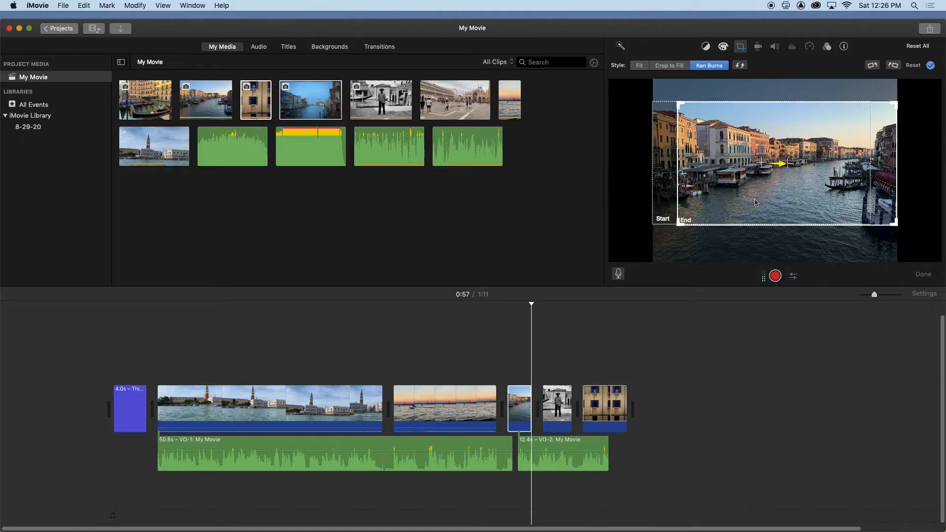
click(758, 222)
drag(679, 225, 681, 225)
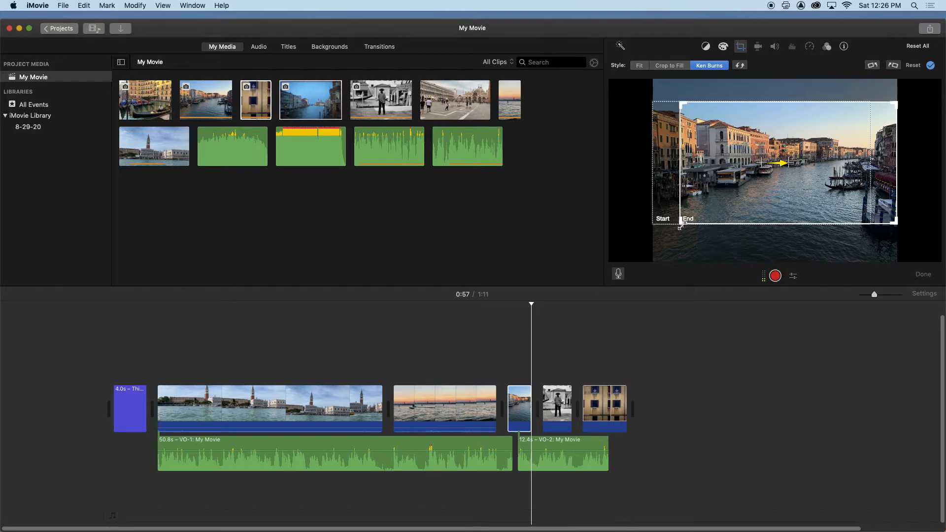
key(space)
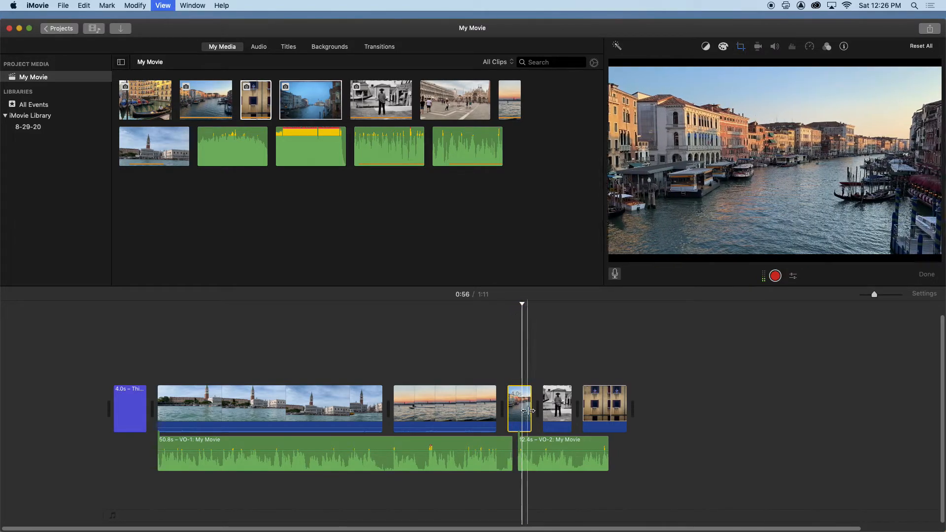
drag(532, 414, 554, 414)
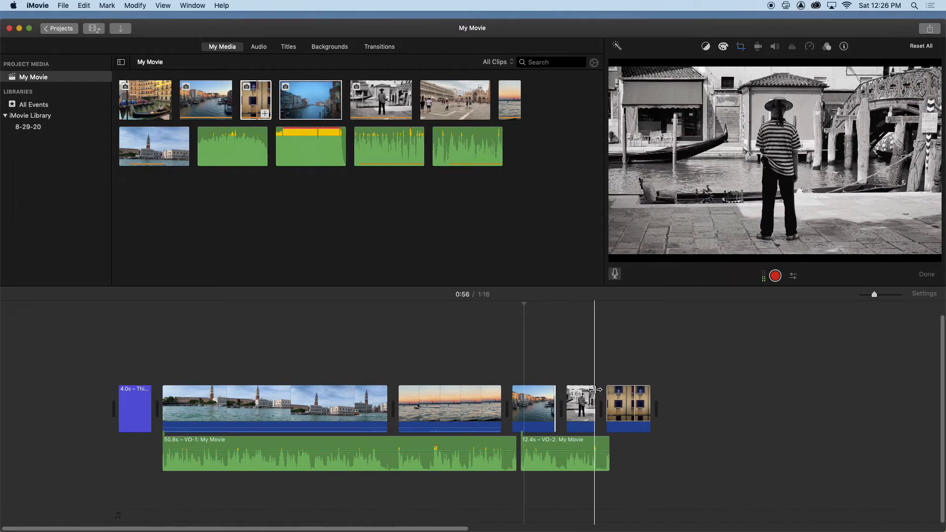
- Enlarge the black-and-white photo's Ken Burns start frame to just inside the end frame, preview it, and lengthen the clip by about 3 s
click(582, 399)
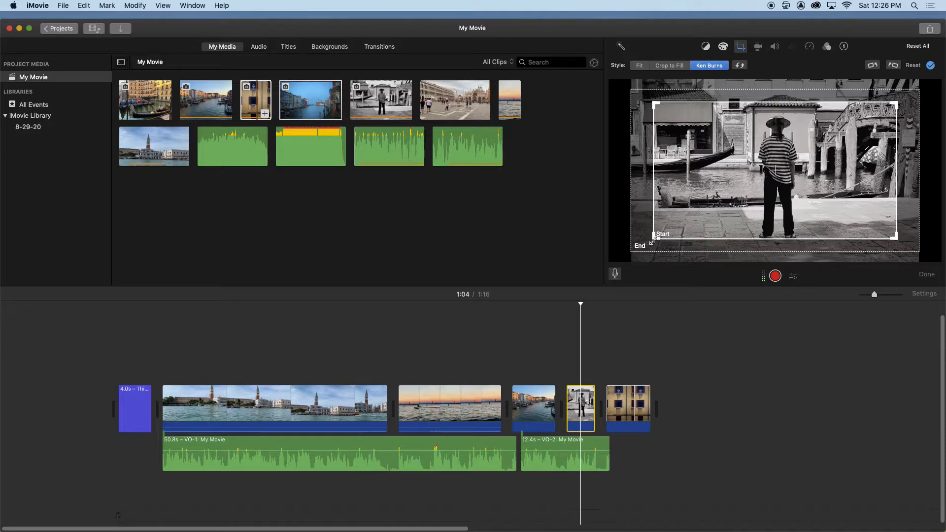
drag(653, 242, 633, 249)
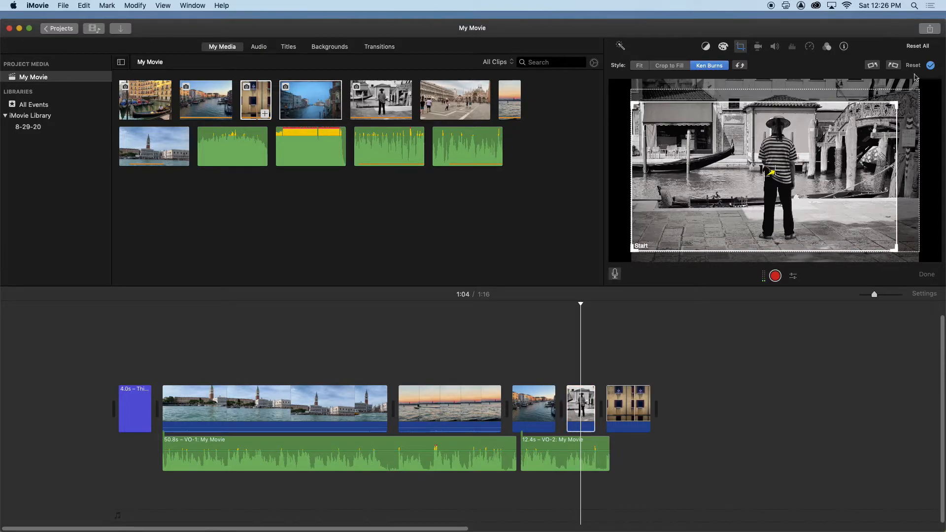
drag(898, 100, 905, 97)
drag(862, 140, 871, 135)
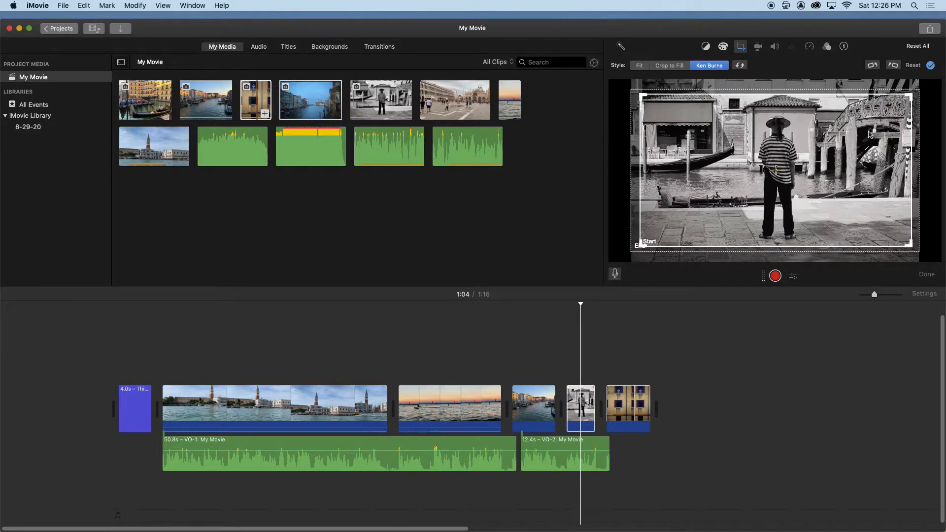
key(space)
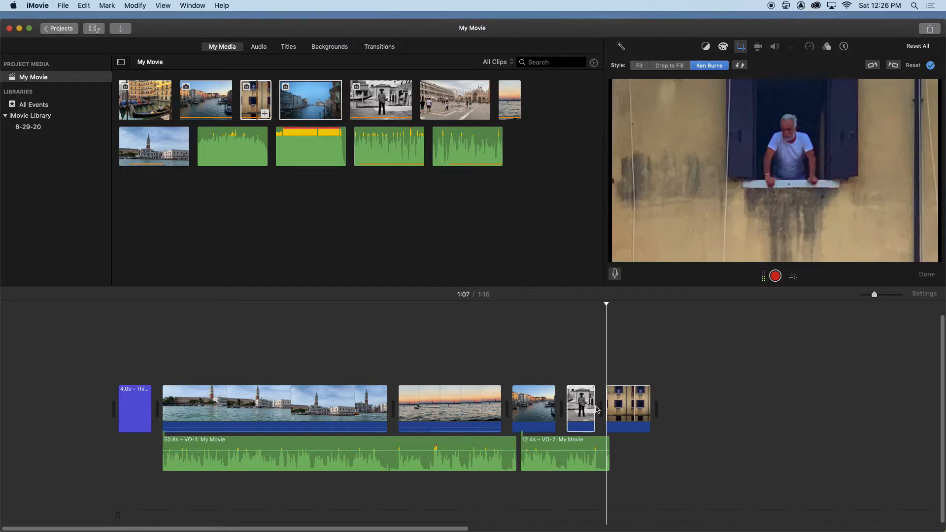
drag(595, 412, 615, 412)
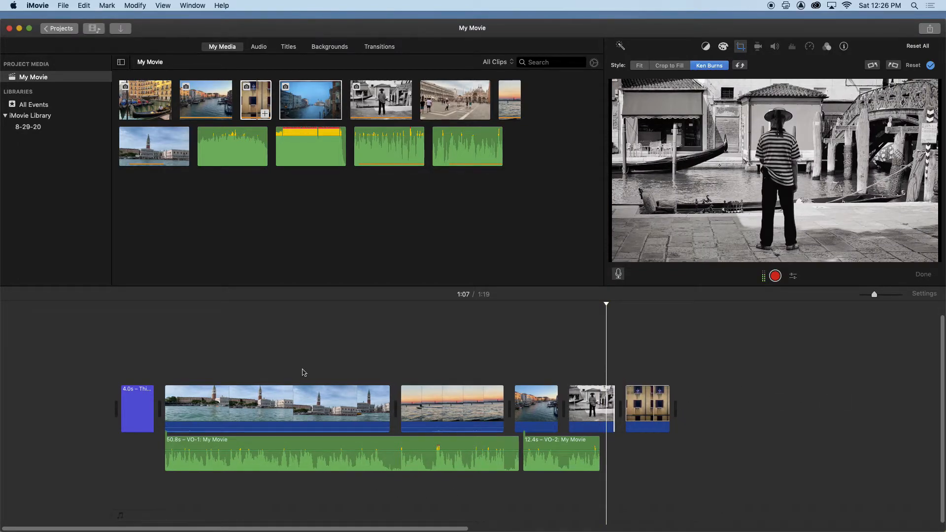
- Move the VO-2 voiceover along the timeline so it starts beneath the black-and-white photo of the man in the striped shirt
click(482, 405)
click(376, 410)
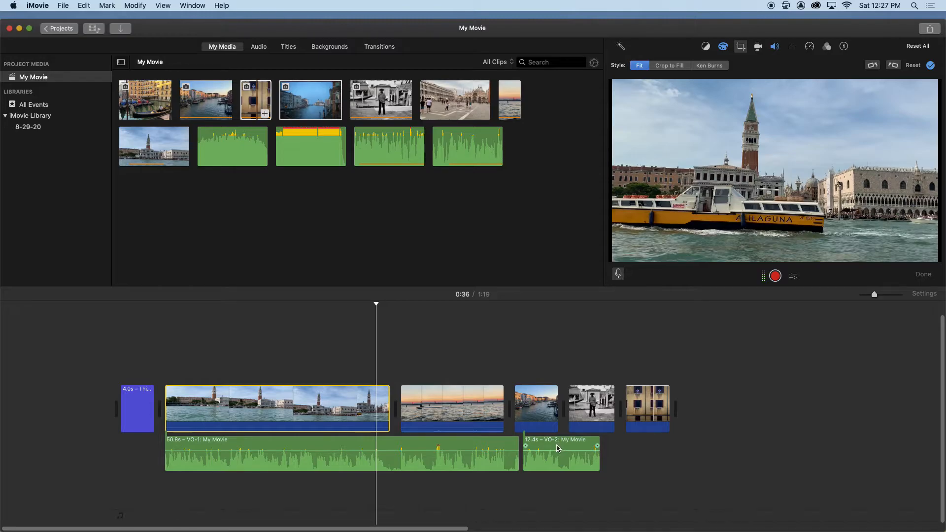
drag(560, 444, 612, 444)
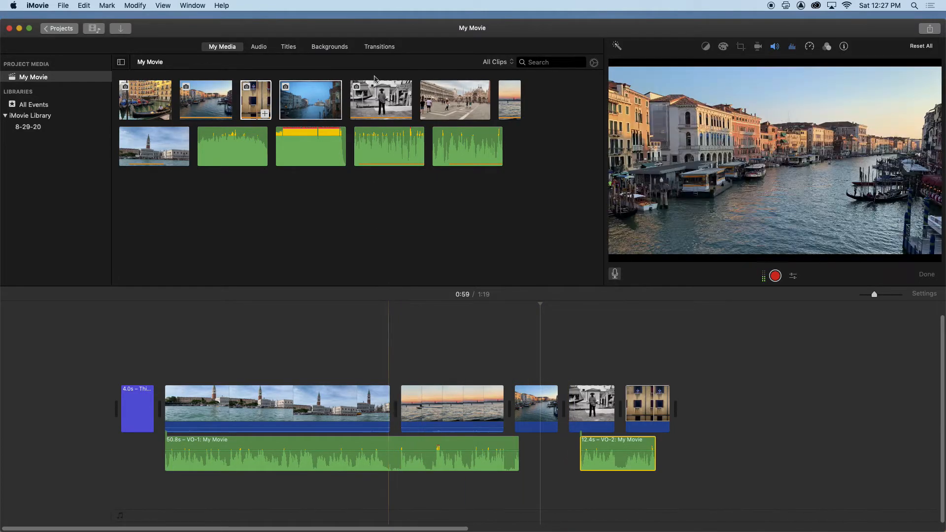
- Play the cut between the bell tower video and the sunset video, add a Cross Dissolve transition there, and preview it
click(347, 86)
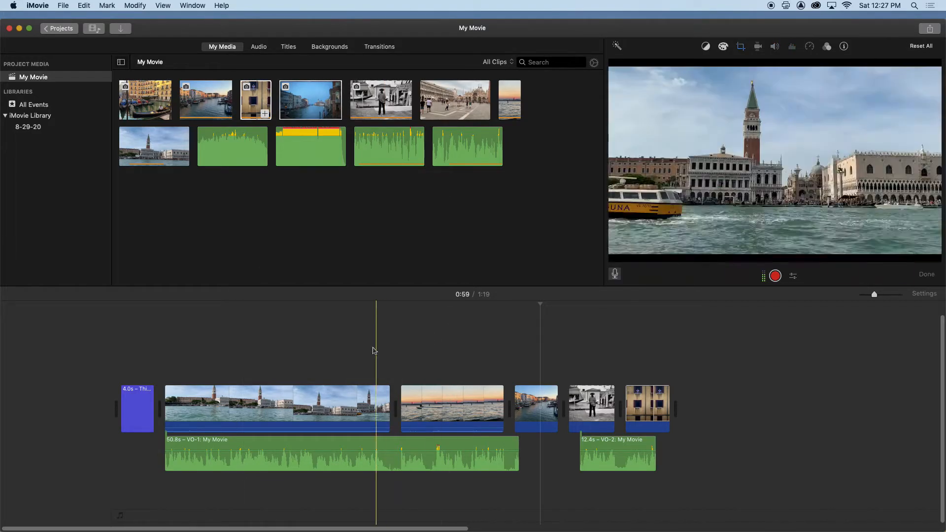
key(space)
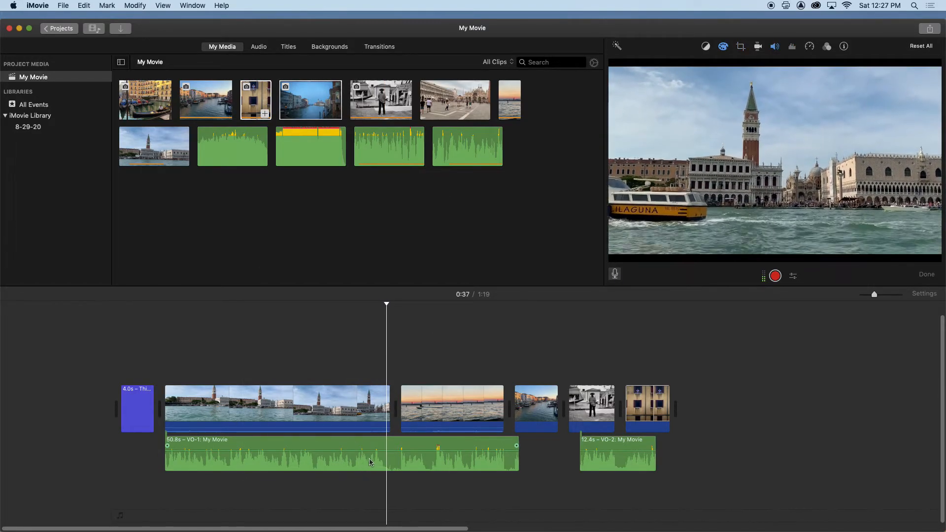
click(383, 352)
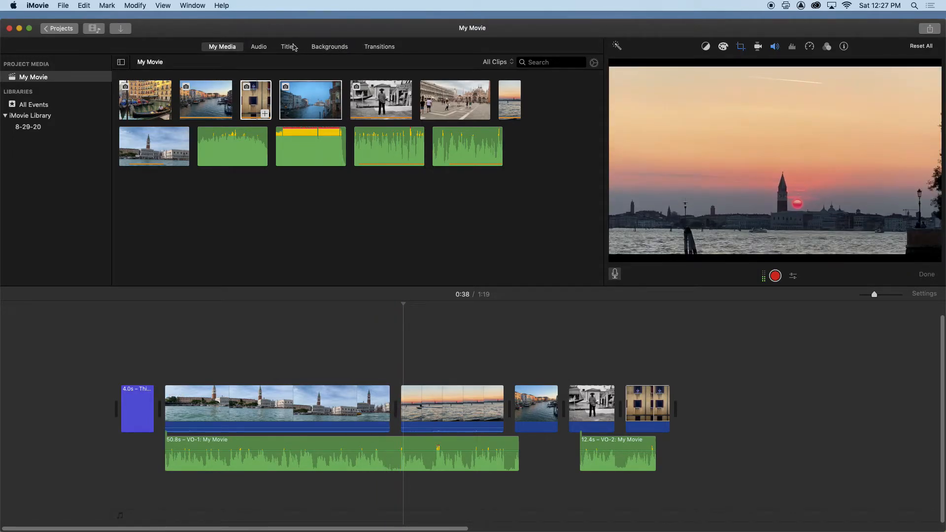
click(381, 49)
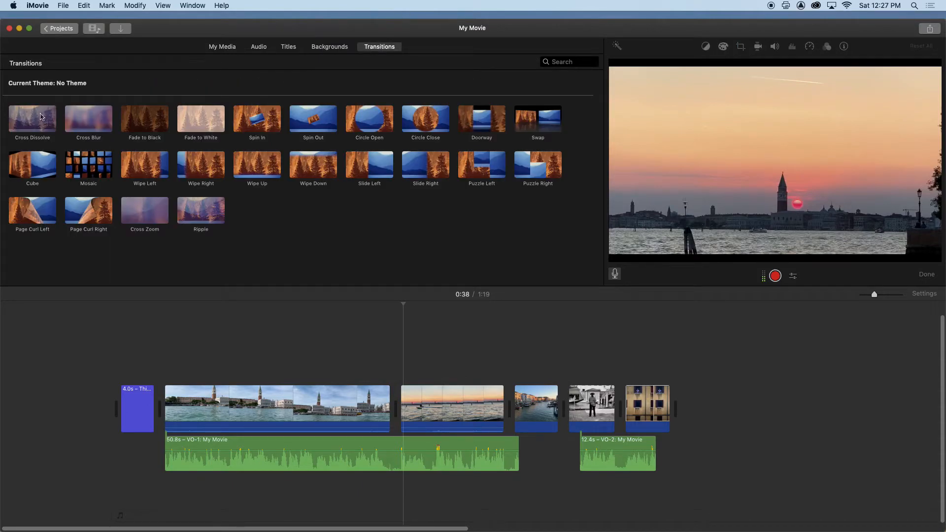
drag(32, 118, 397, 421)
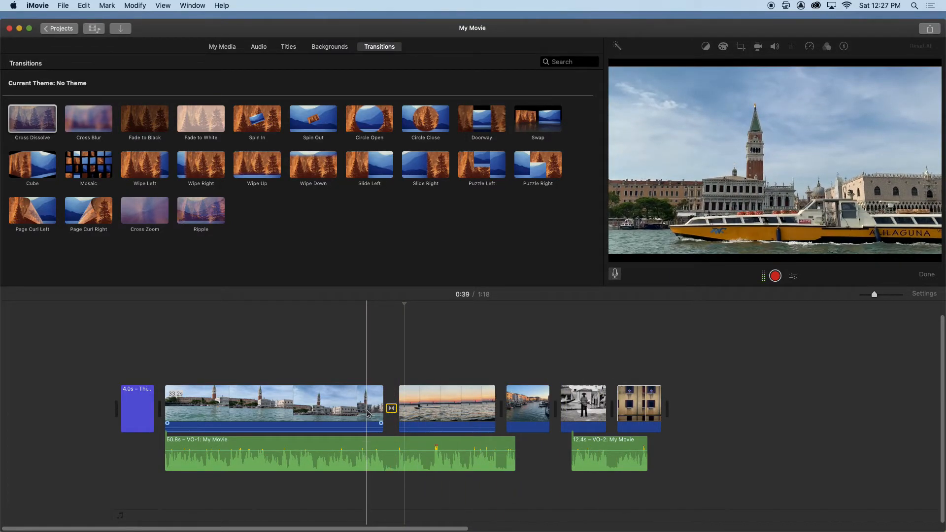
key(space)
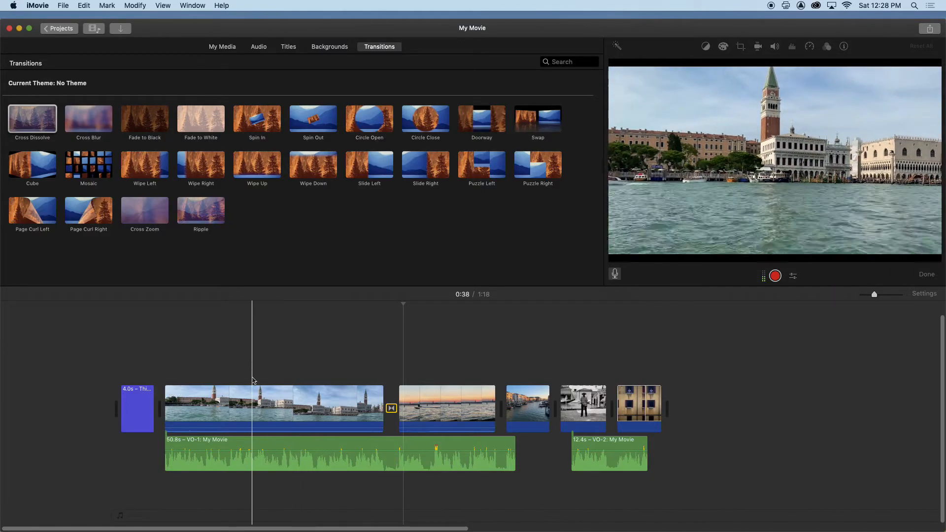
- Add the 1.6-minute Happy Afternoon Boogie track from the project media as background music starting at the beginning of the movie
click(226, 47)
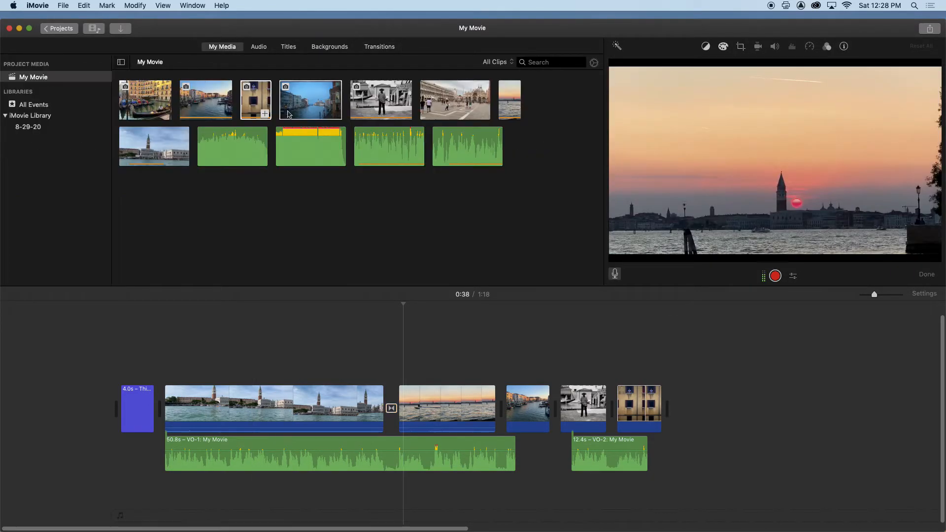
click(379, 150)
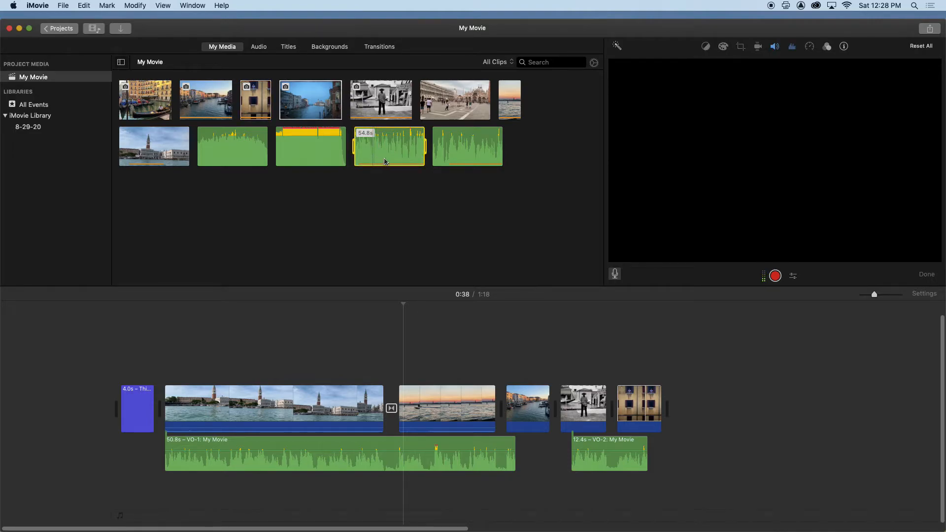
click(218, 159)
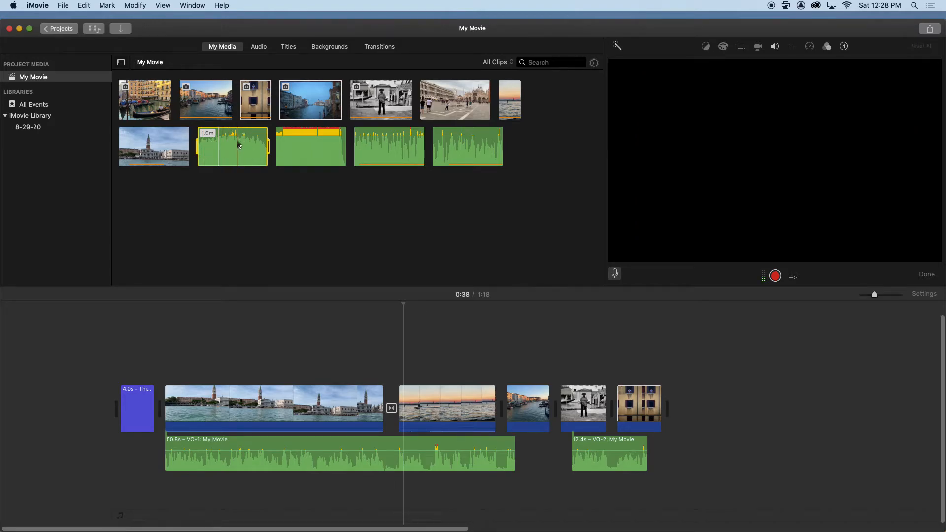
drag(244, 220, 107, 509)
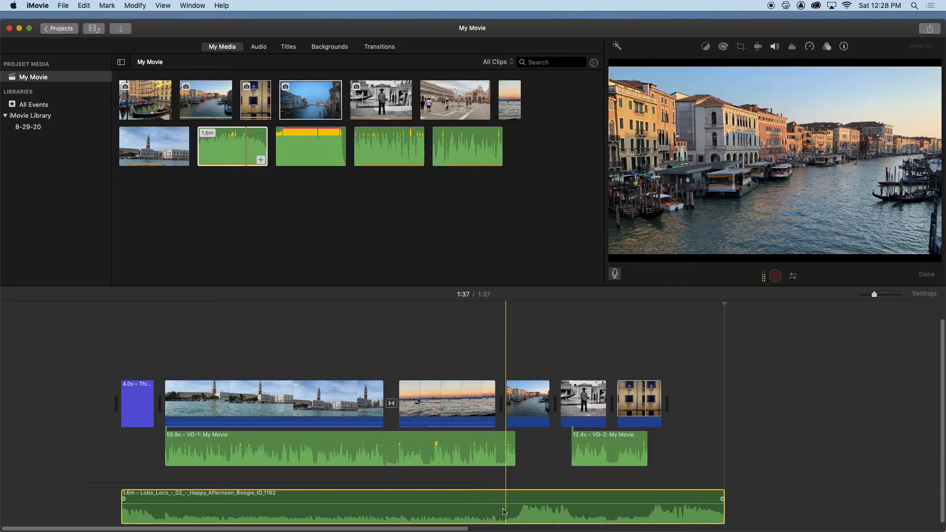
- Turn "Lower volume of other clips" off and back on for the VO-1 voiceover, and play the music beneath it
click(498, 460)
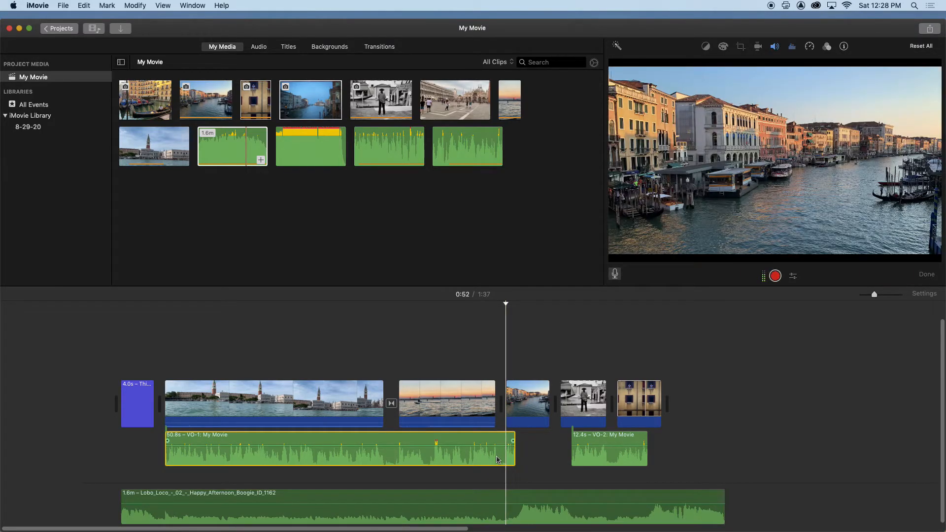
click(777, 47)
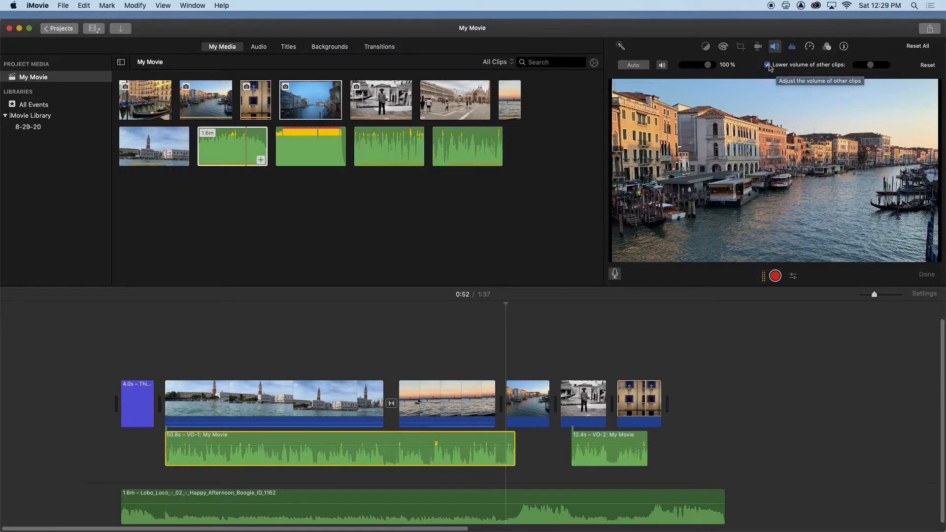
click(770, 67)
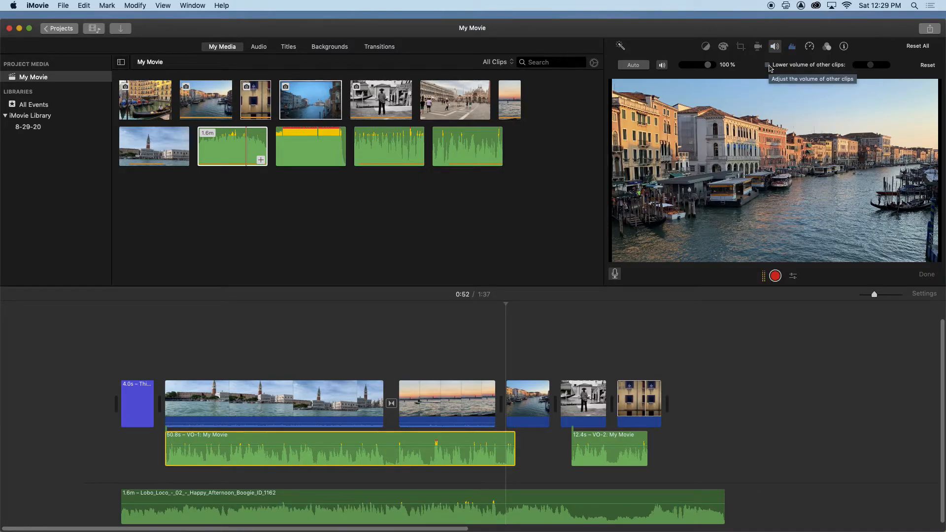
click(771, 68)
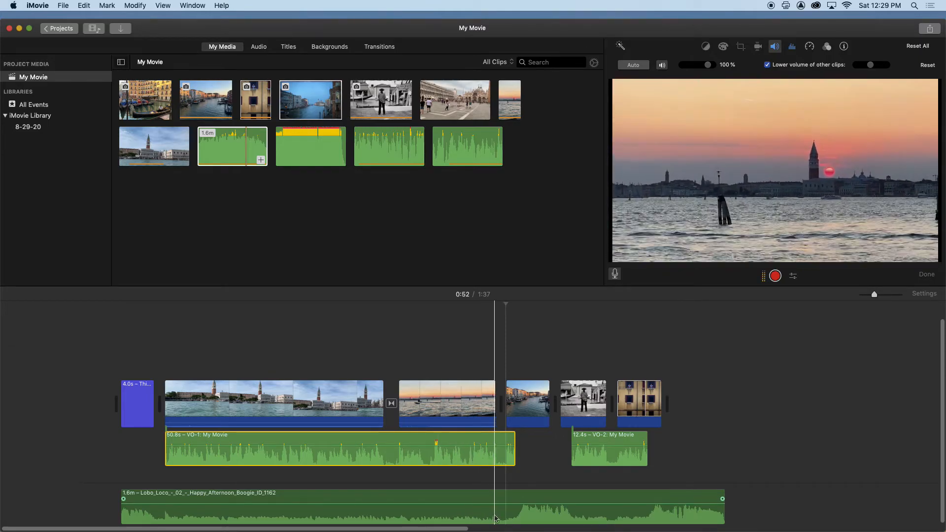
click(409, 515)
key(space)
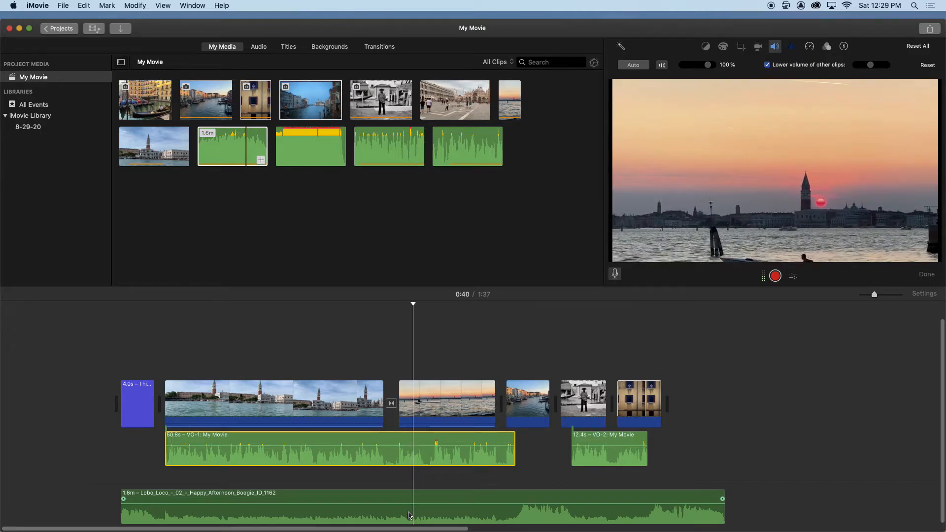
- Set the background music's volume to 50% and play it around the end of the first voiceover
click(458, 515)
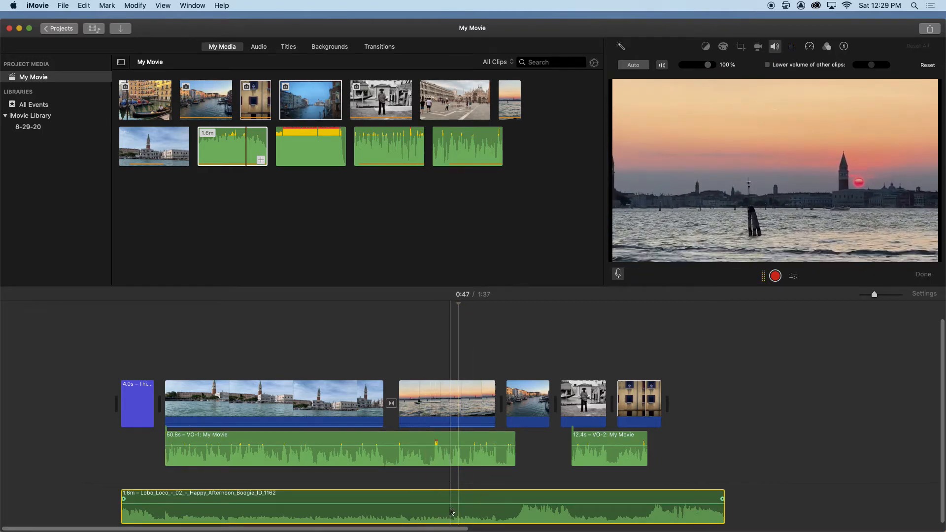
drag(452, 506, 452, 511)
drag(703, 65, 697, 68)
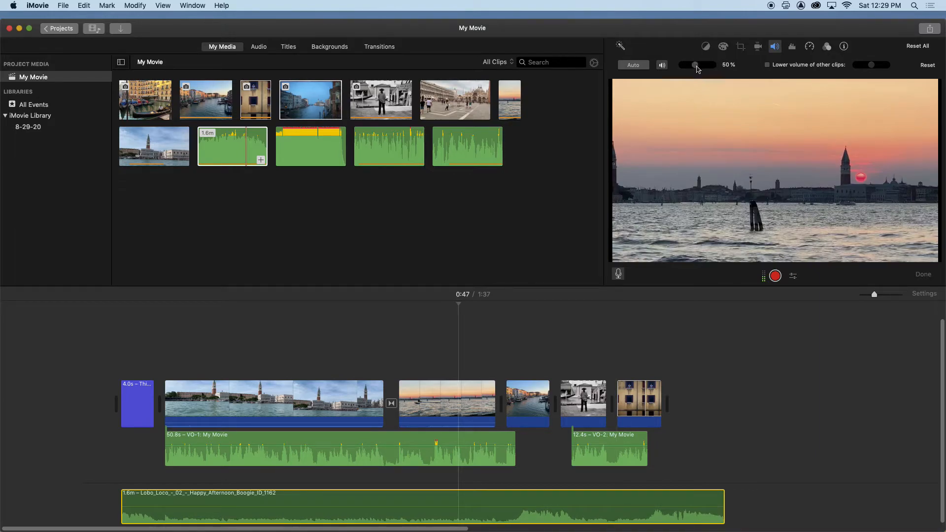
click(514, 508)
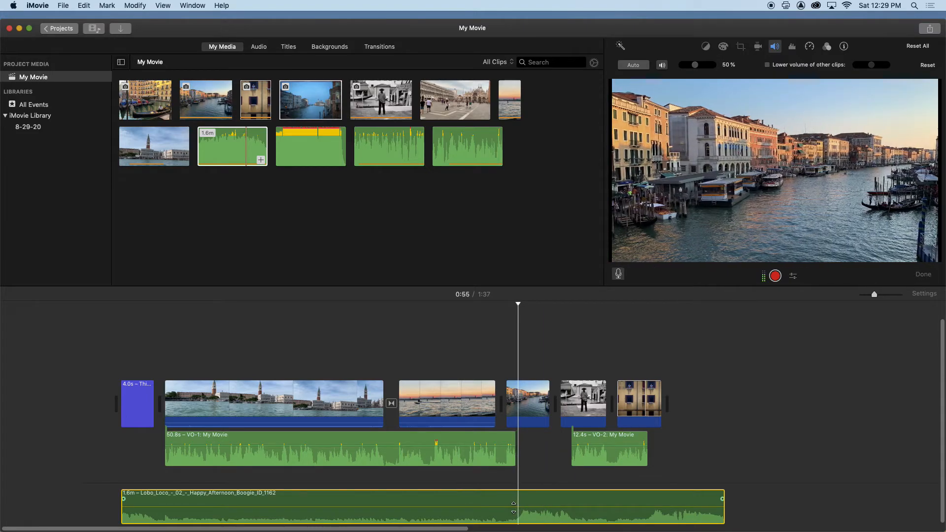
click(490, 513)
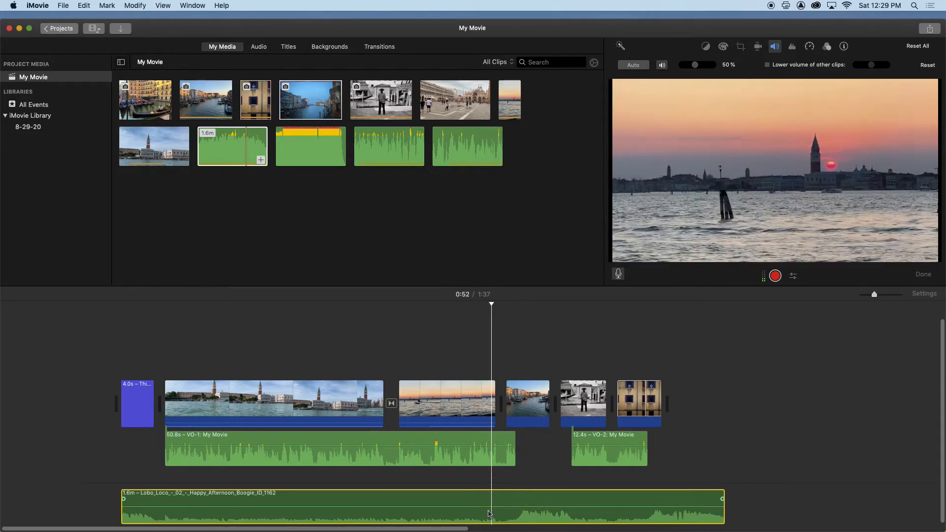
key(space)
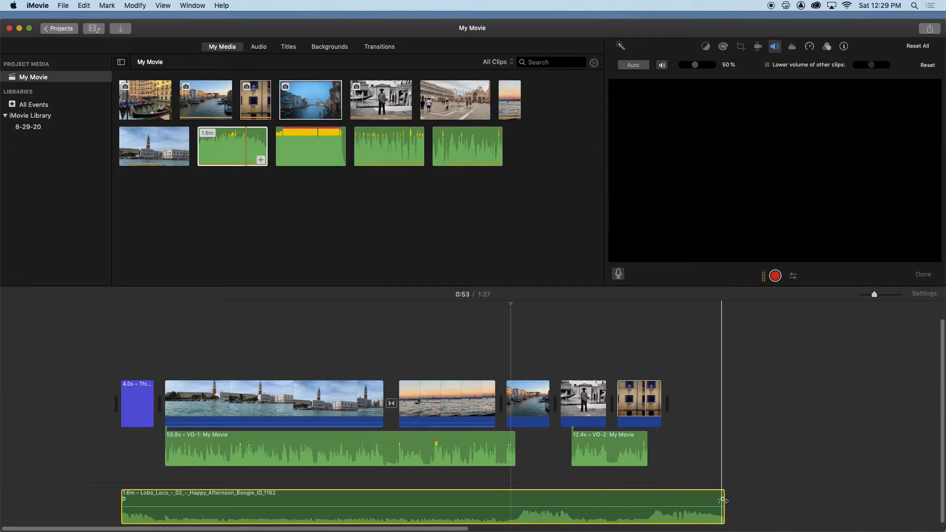
- Shorten the background music to 1.1 minutes and add the full 1.6-minute Happy Afternoon Boogie track again directly behind it
drag(717, 502, 623, 530)
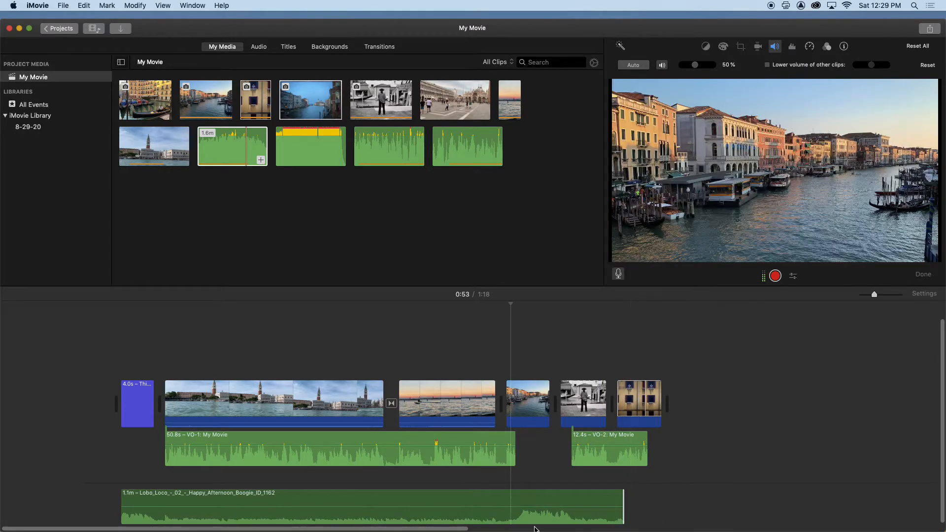
drag(236, 152, 656, 516)
key(space)
key(space)
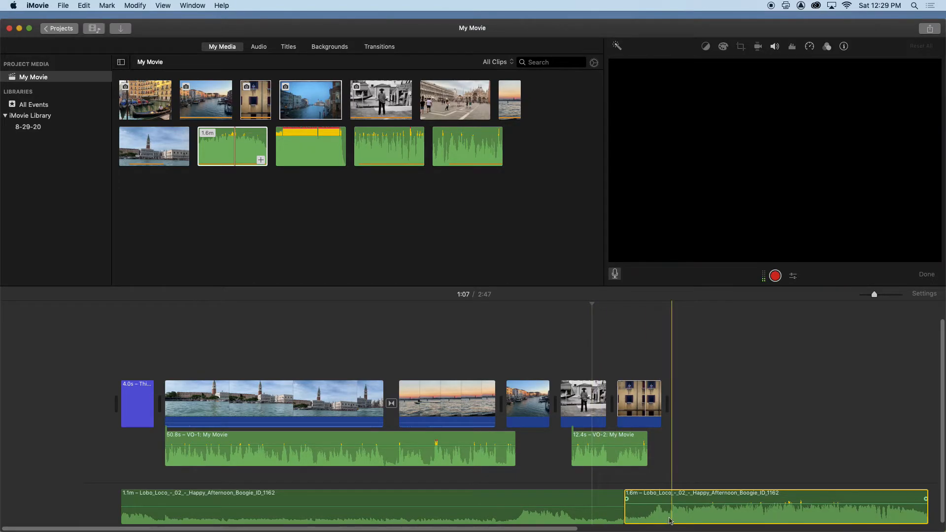
- Delete the second background music clip and add a Horizontal Blur title at the end of the movie
key(Delete)
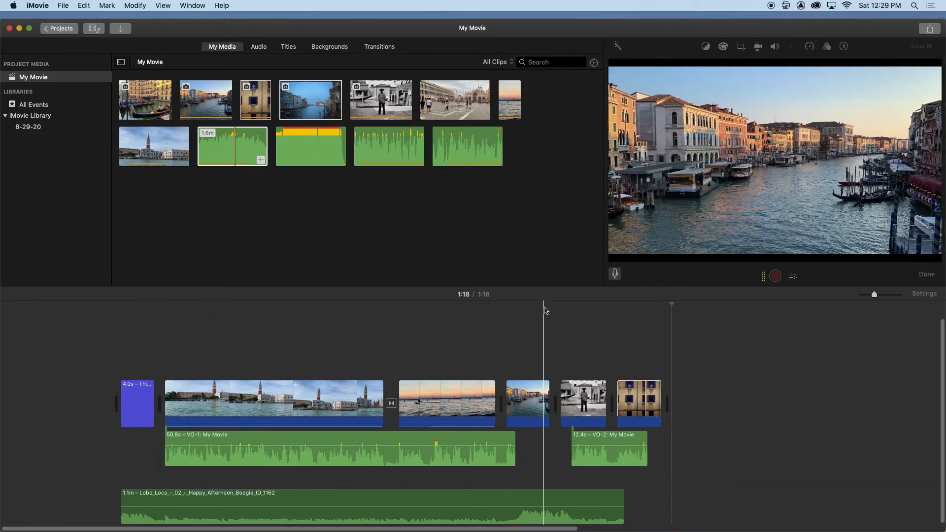
click(288, 48)
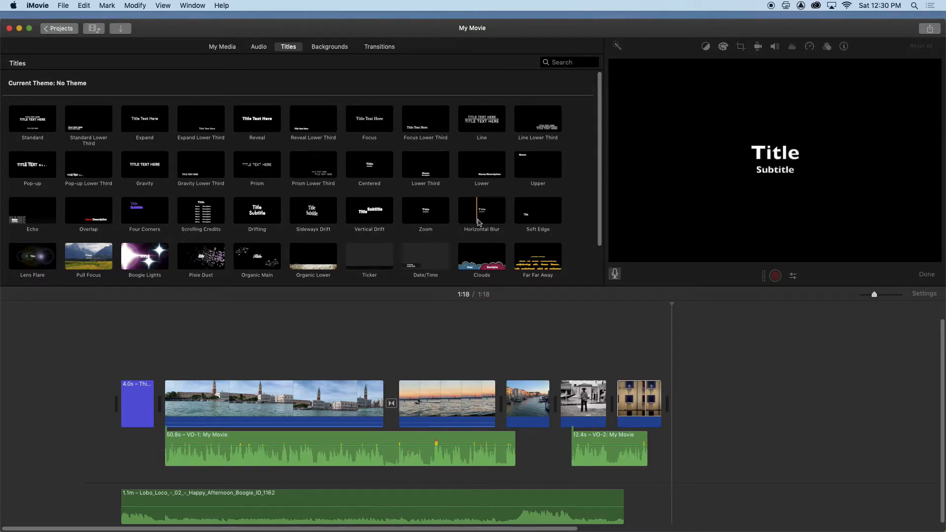
drag(498, 223, 666, 380)
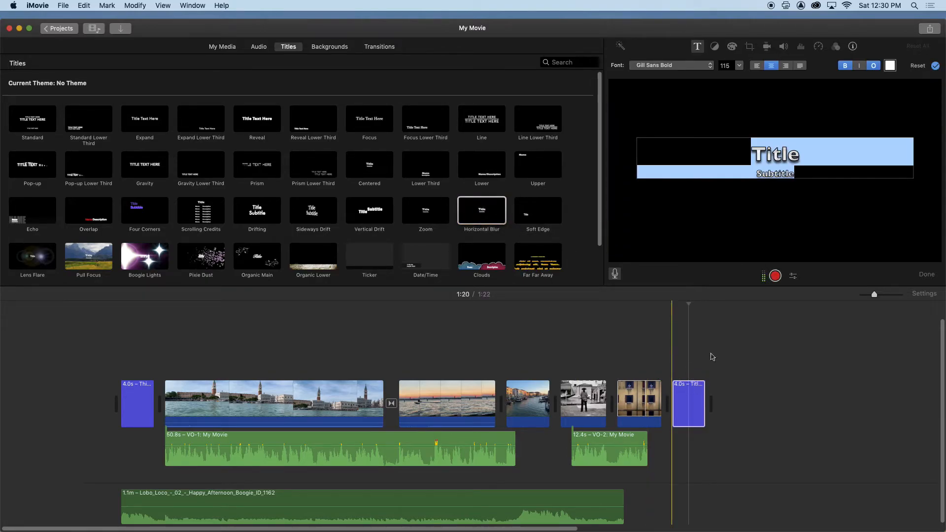
- Try to set the closing title's text to "thank you for watching" and remove its subtitle
triple_click(777, 154)
text(thank you fr)
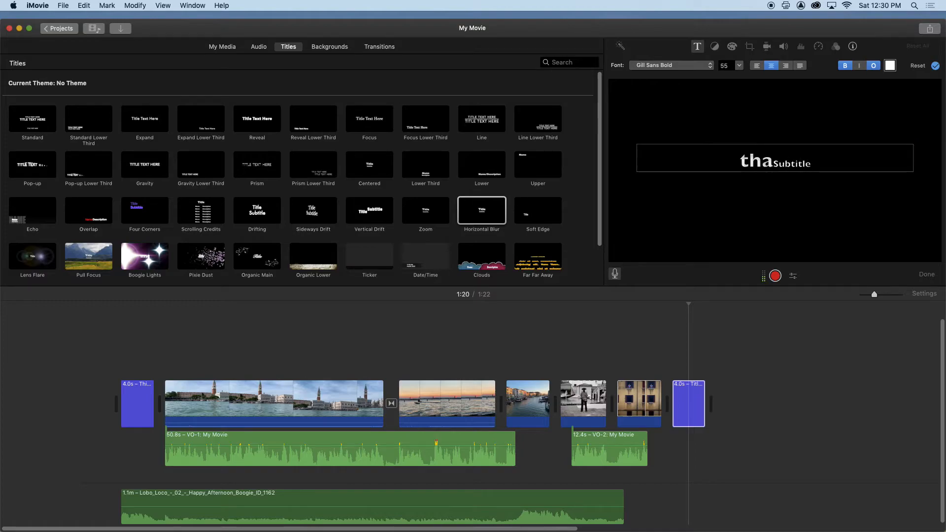
key(BackSpace)
key(BackSpace)
text(or watching)
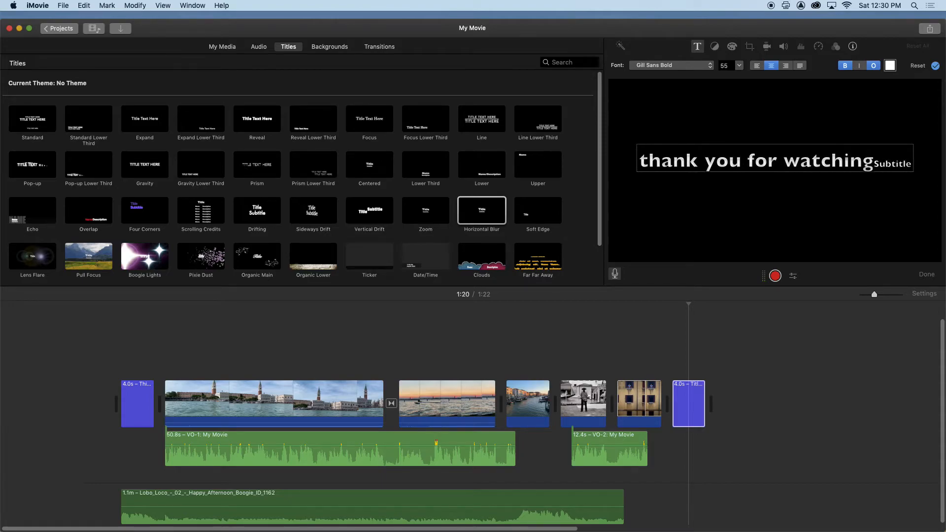
drag(912, 163, 875, 164)
key(BackSpace)
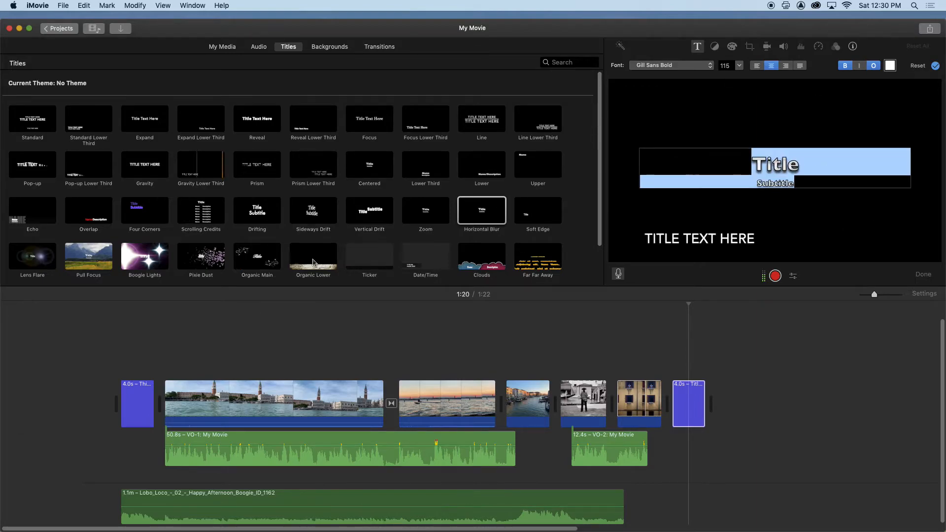
- Add the 1.6-minute Happy Afternoon Boogie track from the project media as a second background music clip starting at the final window photo
click(258, 47)
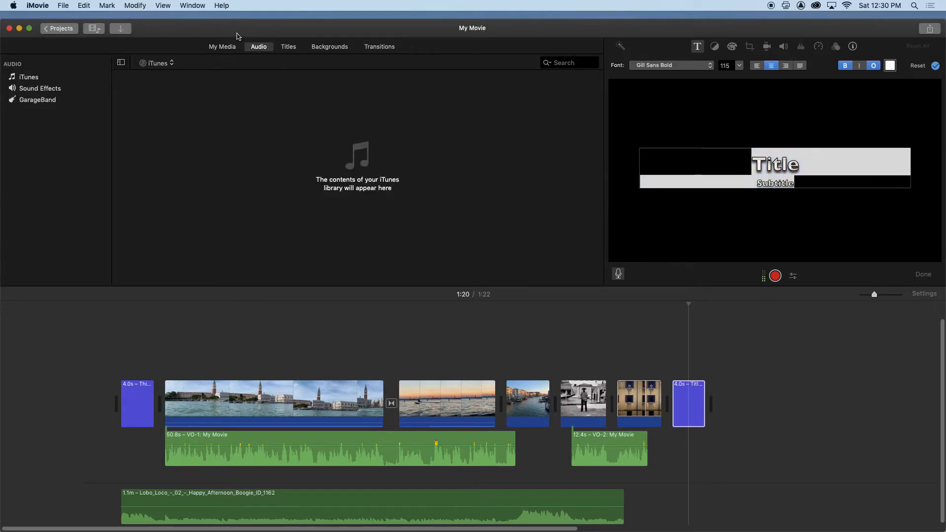
click(230, 49)
drag(220, 154, 616, 510)
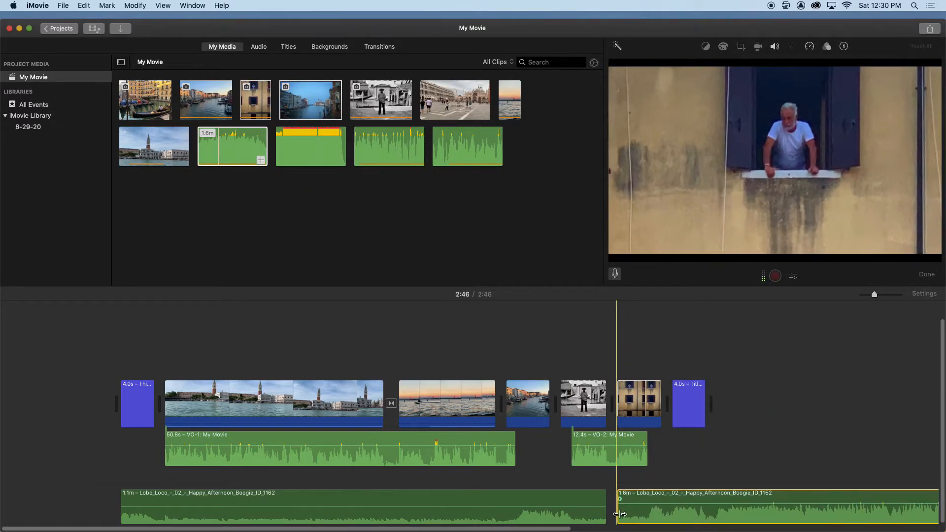
- Shorten the second background music clip to 13.2 s, ending together with the closing title, and fade out its end
key(space)
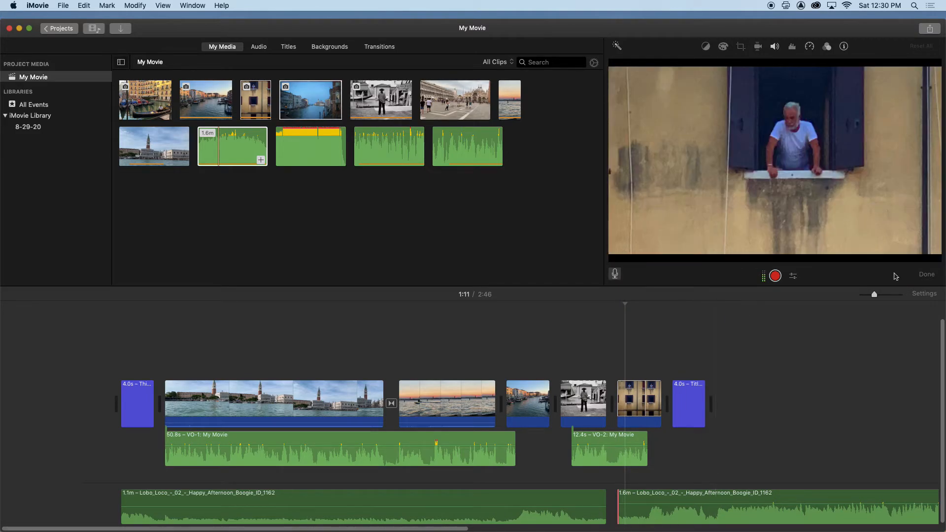
mouse_move(875, 294)
mouse_down()
mouse_move(861, 295)
mouse_move(873, 296)
mouse_up()
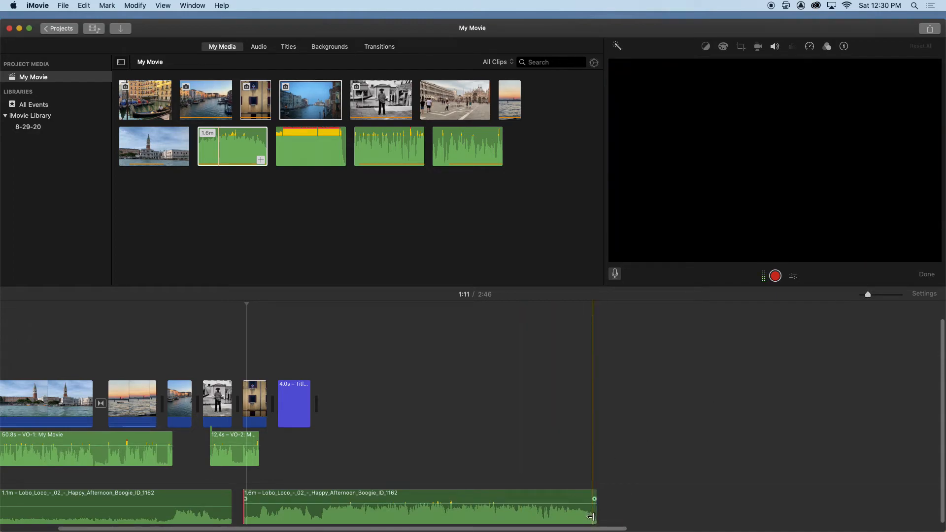
drag(599, 515, 307, 515)
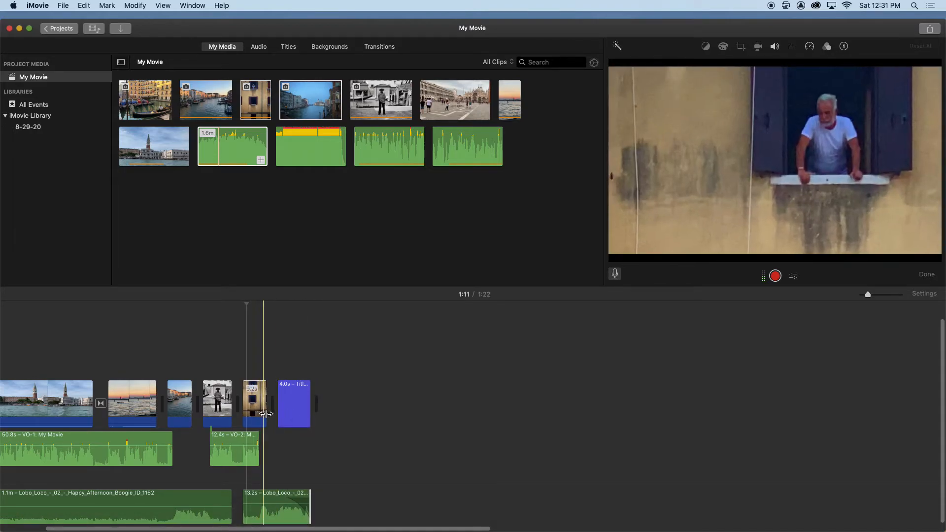
- Change the closing title's text to "end credits", remove its subtitle, and play the end of the movie
click(289, 413)
double_click(781, 162)
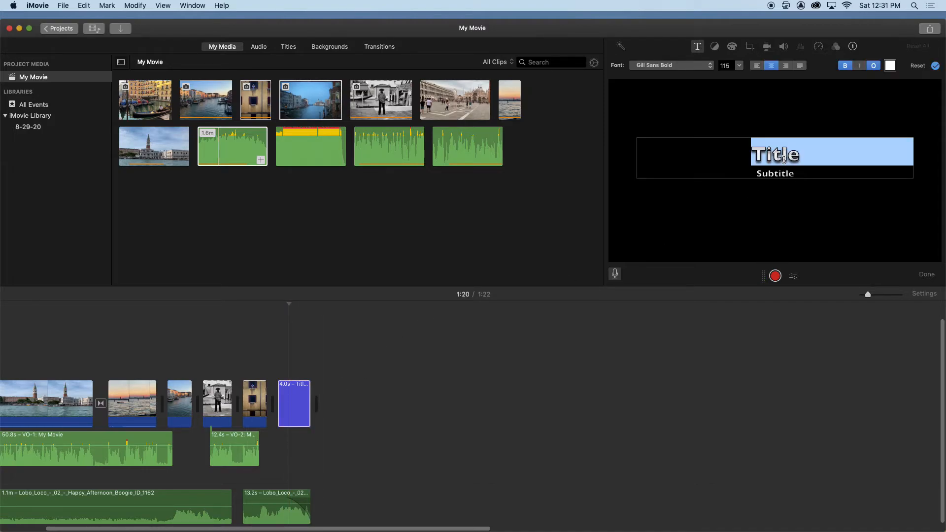
text(end c)
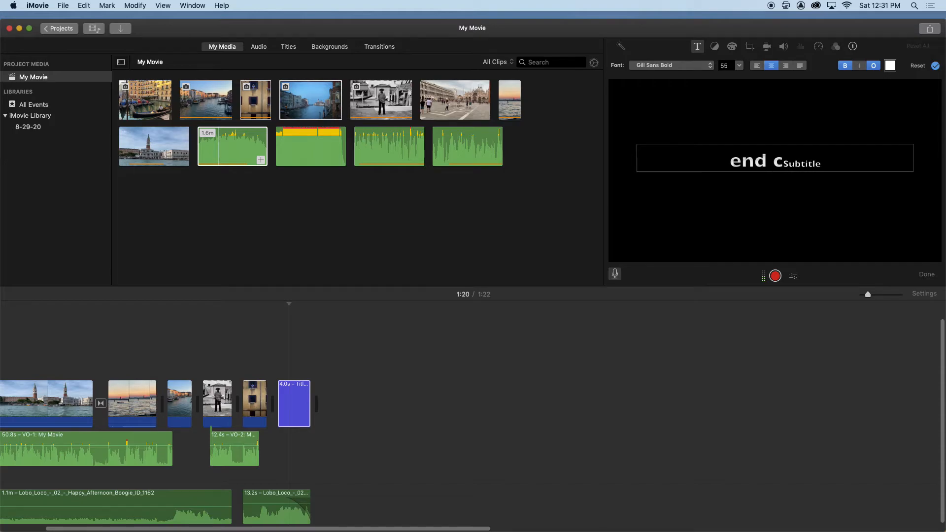
text(redits)
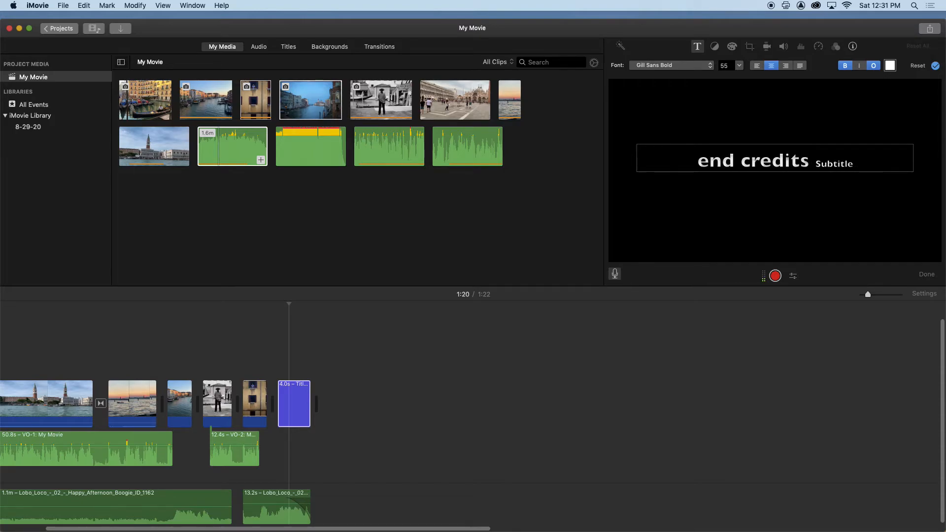
key(Tab)
key(BackSpace)
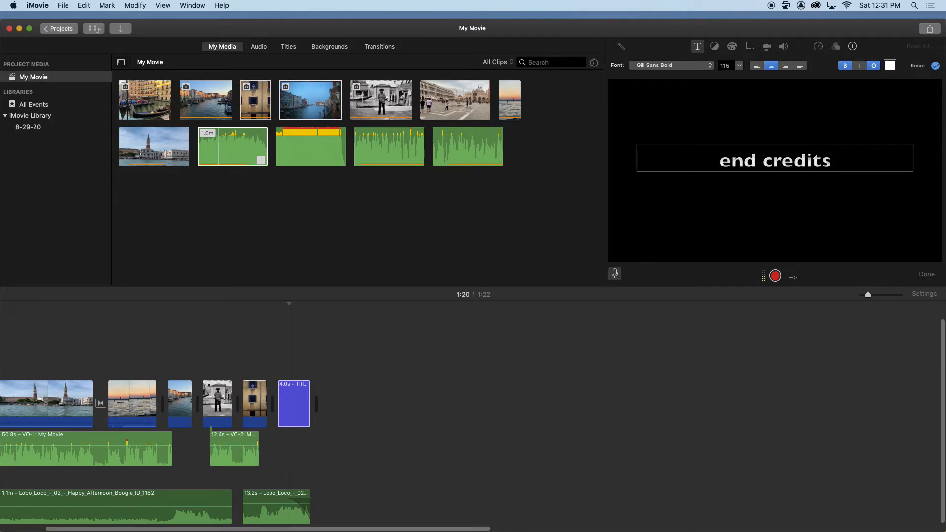
click(936, 66)
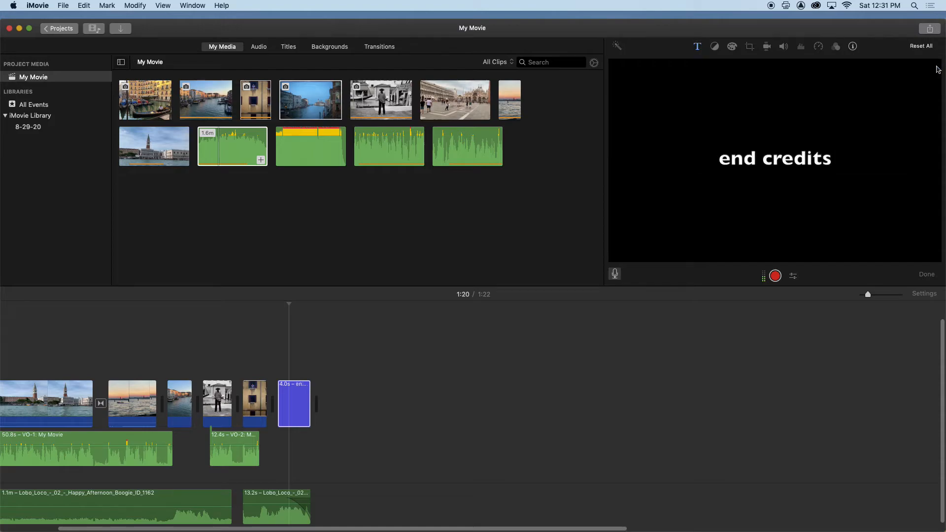
key(space)
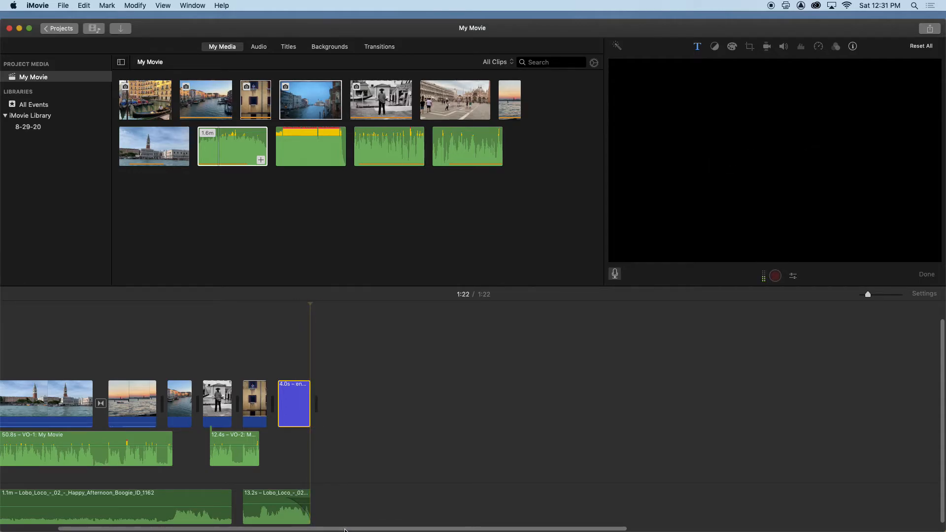
- Select the 1.6-minute Happy Afternoon Boogie track in the project media and open the settings for sharing it as a file
scroll(111, 412, left, 3)
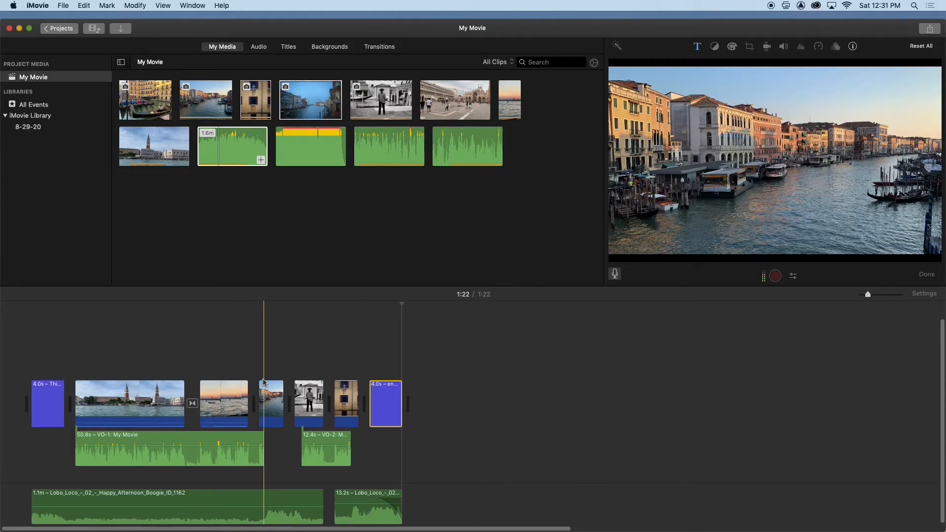
click(256, 135)
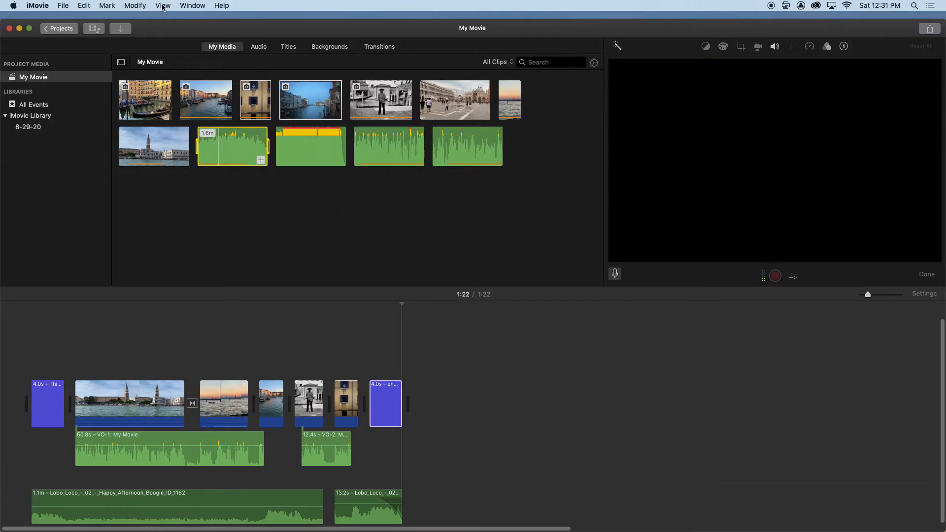
click(62, 5)
mouse_move(98, 161)
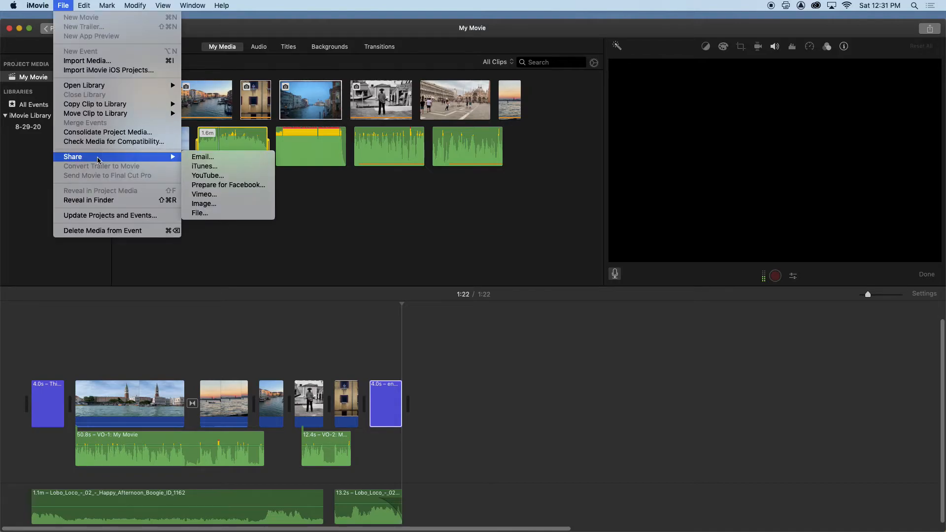
click(234, 215)
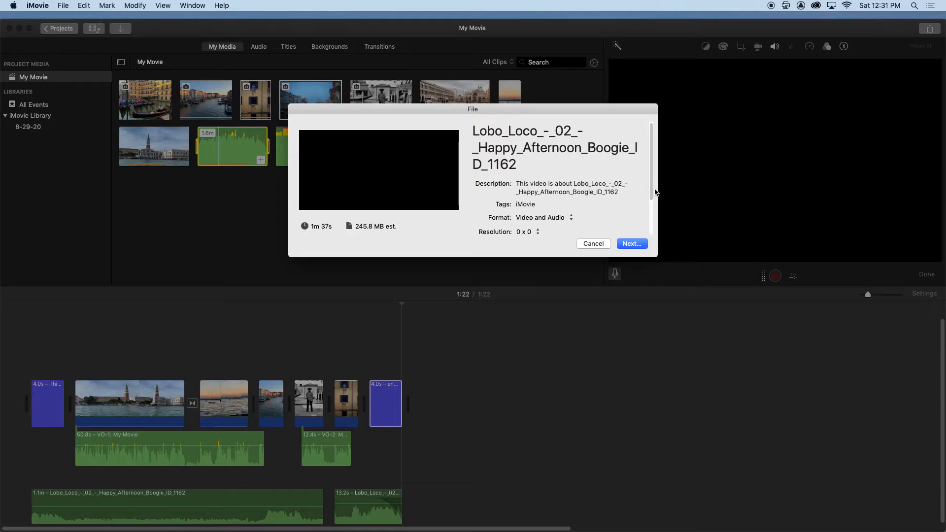
- Set the file export's compression to Better Quality, keeping High quality and the 0 x 0 resolution
click(538, 232)
scroll(648, 218, down, 3)
click(530, 200)
click(534, 199)
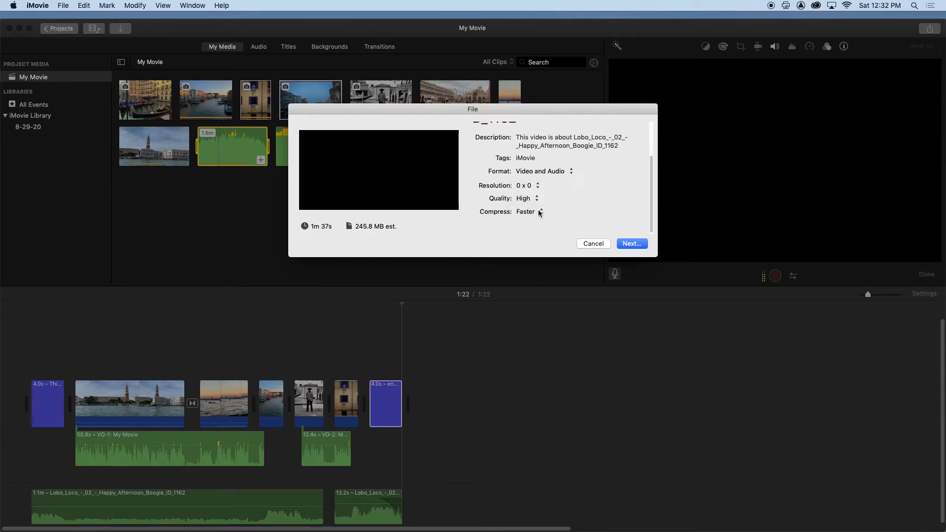
click(540, 211)
click(539, 213)
click(539, 215)
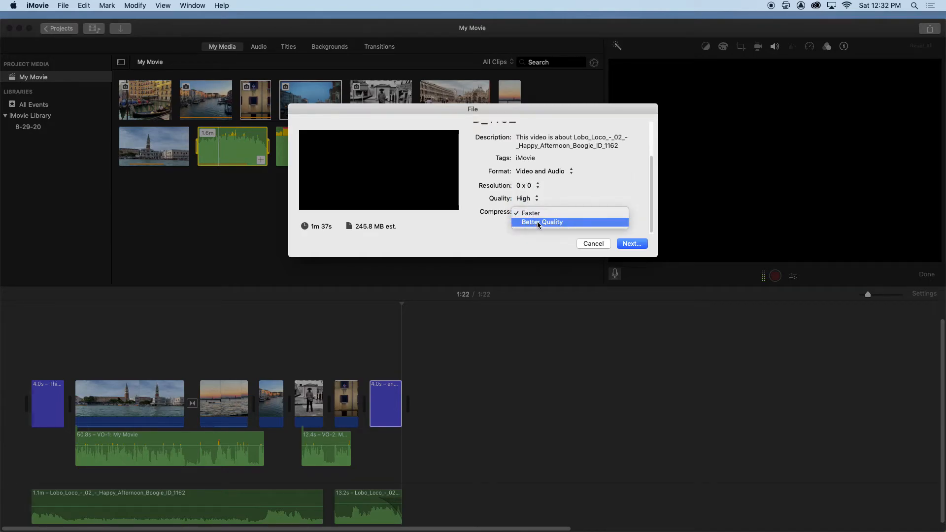
click(540, 223)
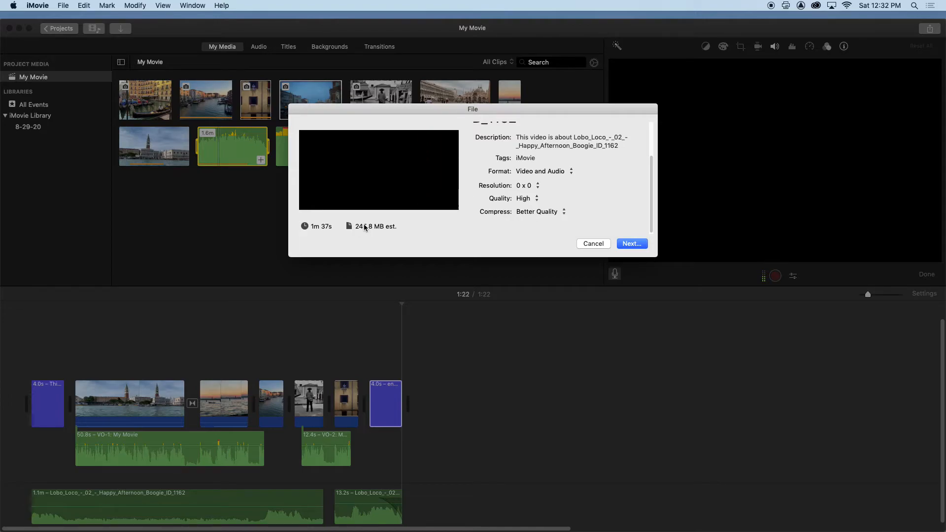
click(541, 189)
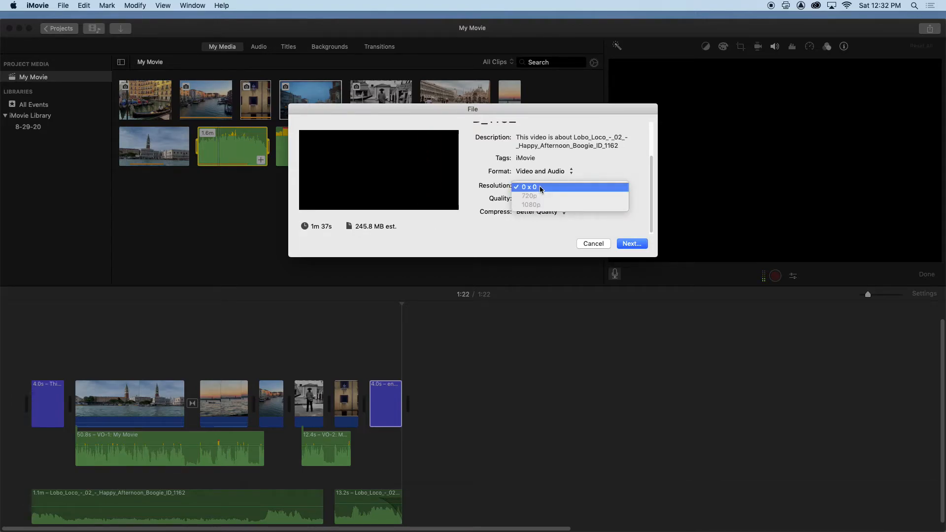
click(540, 187)
- Save the exported file to the Desktop as "example movie" and check the export's progress
click(635, 244)
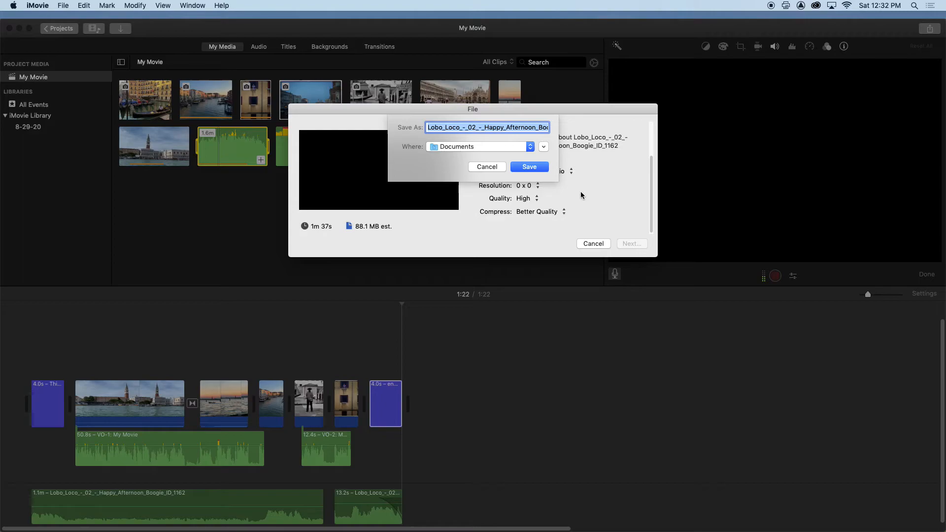
key(super+d)
text(example movie)
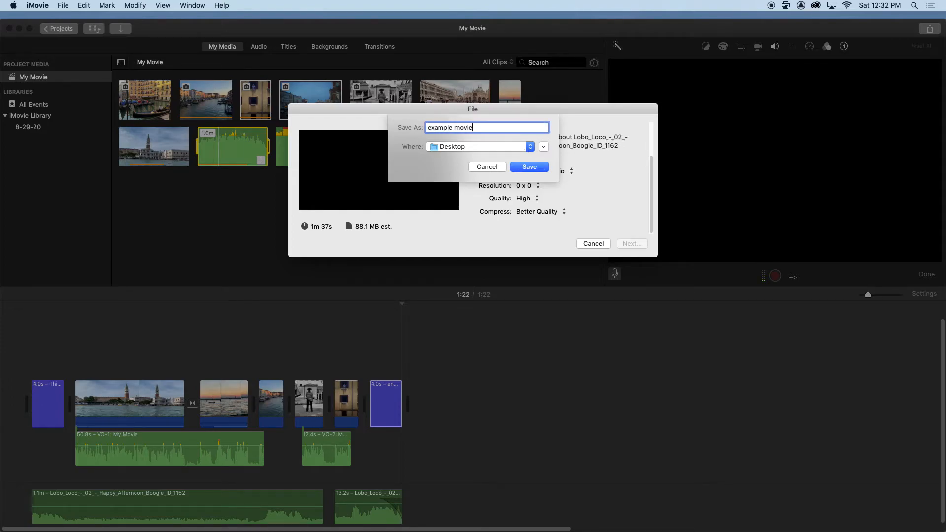
key(Return)
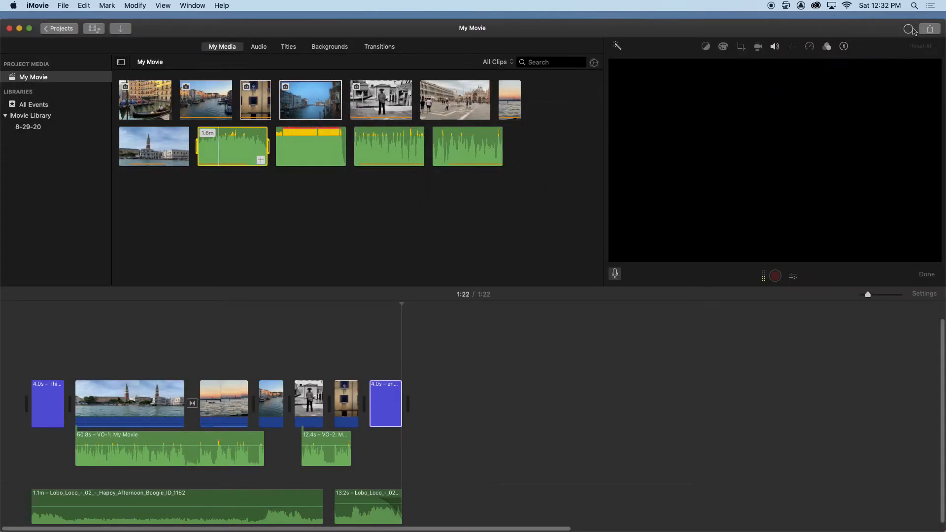
click(910, 30)
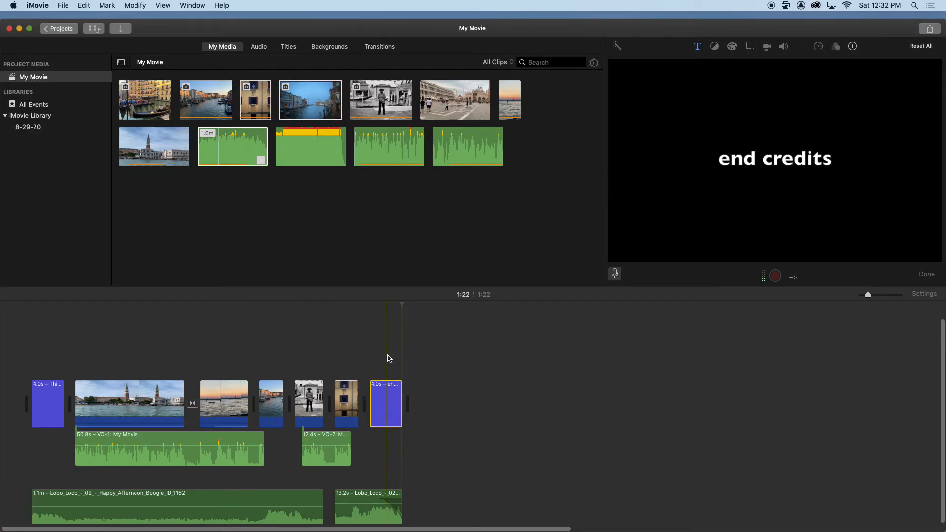
click(334, 345)
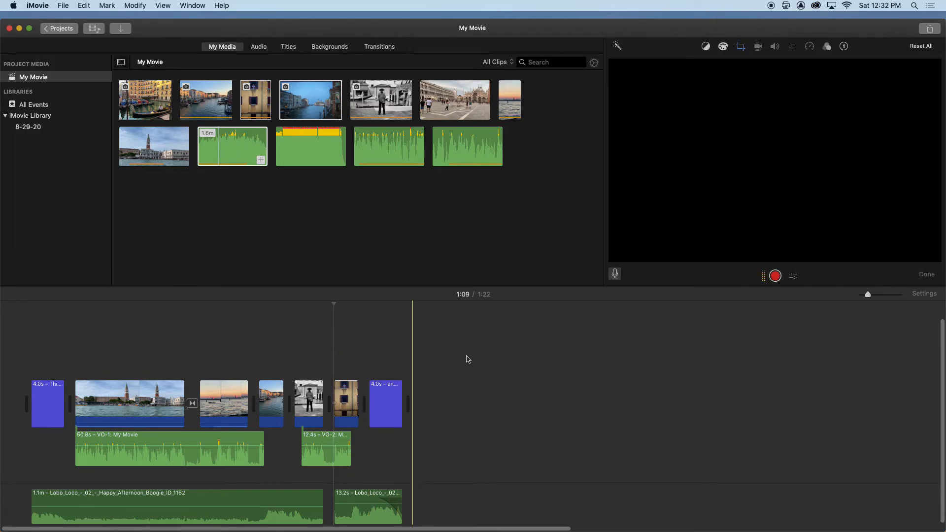
click(511, 351)
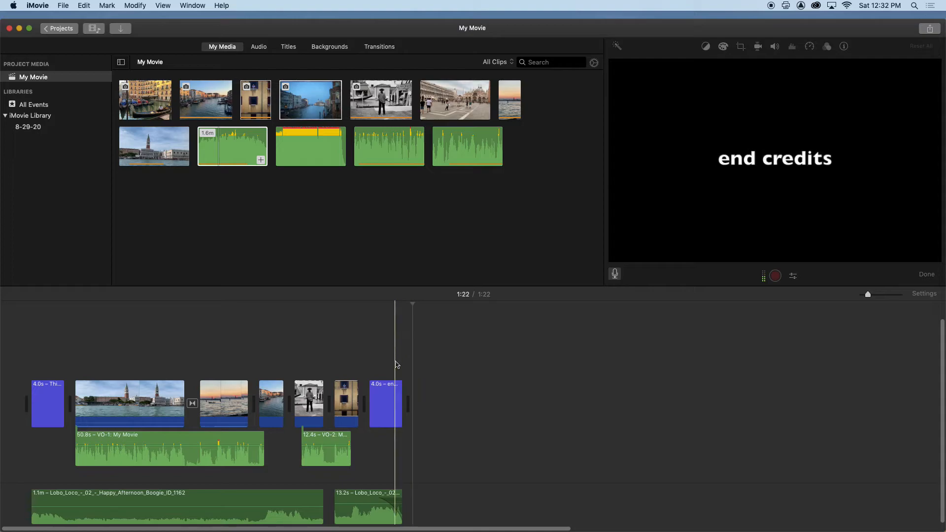
click(393, 393)
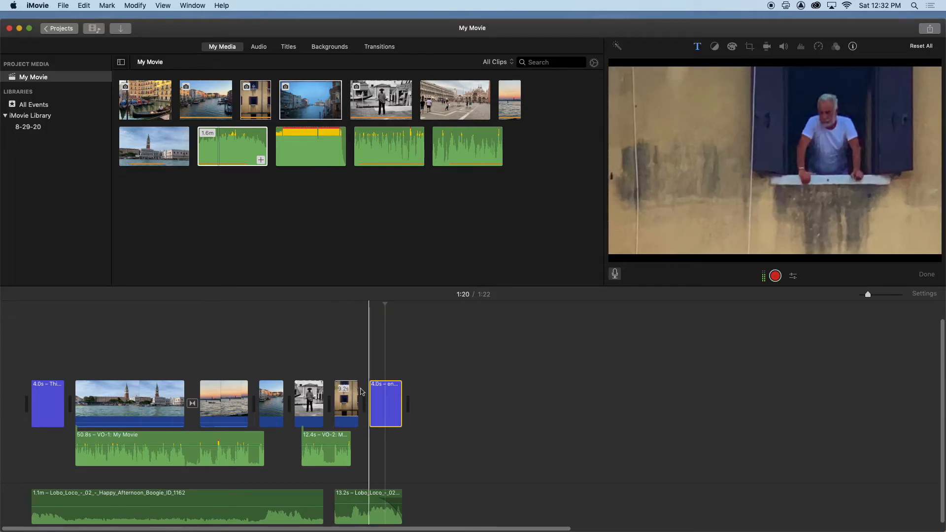
- Move the iMovie window aside to reach the Finder desktop, briefly preview Untitled3.mov, and preview the exported example movie.mp4
drag(373, 28, 308, 353)
double_click(867, 34)
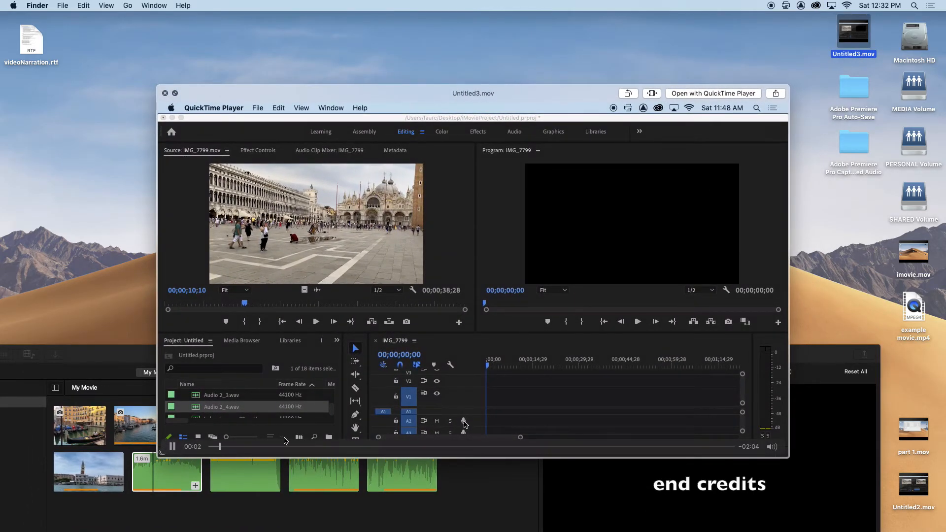
key(super+w)
drag(778, 359, 731, 27)
click(918, 304)
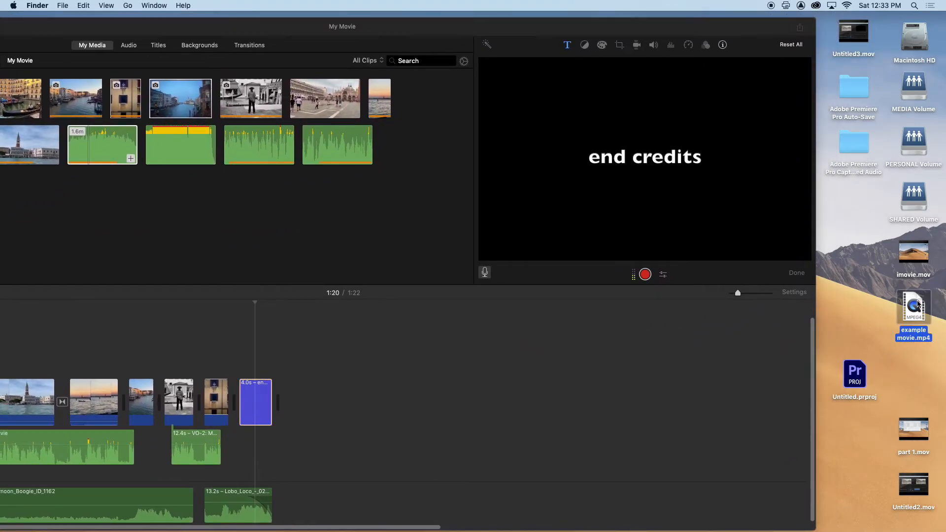
key(space)
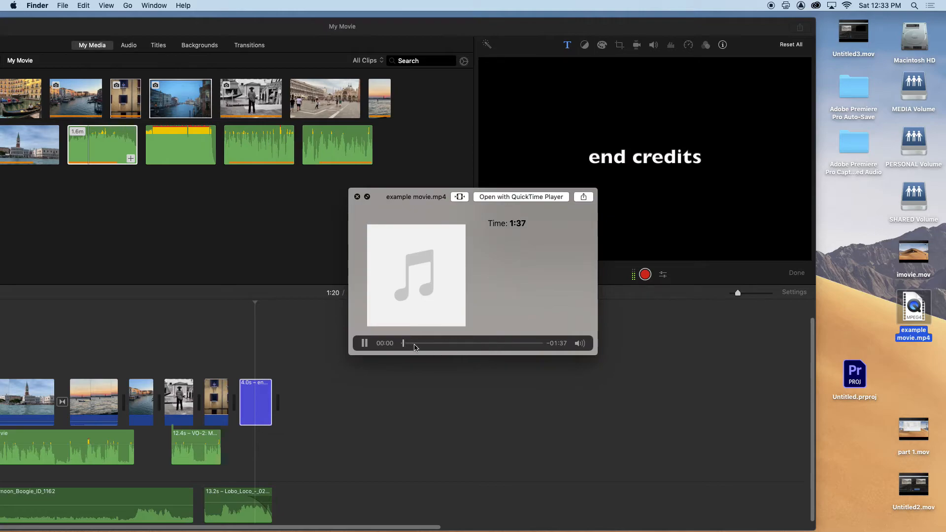
- Skim through the example movie.mp4 preview, close it, and move the iMovie window back into place
drag(454, 351, 515, 351)
key(space)
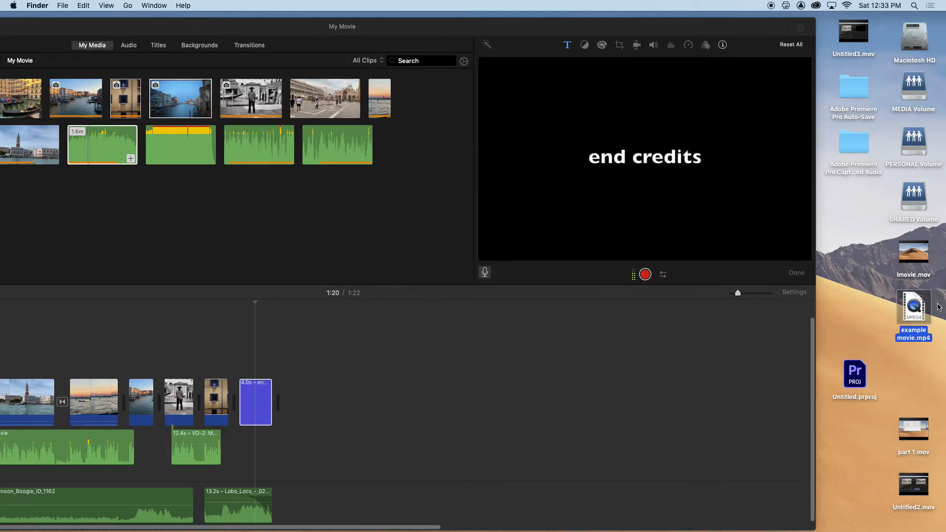
double_click(471, 20)
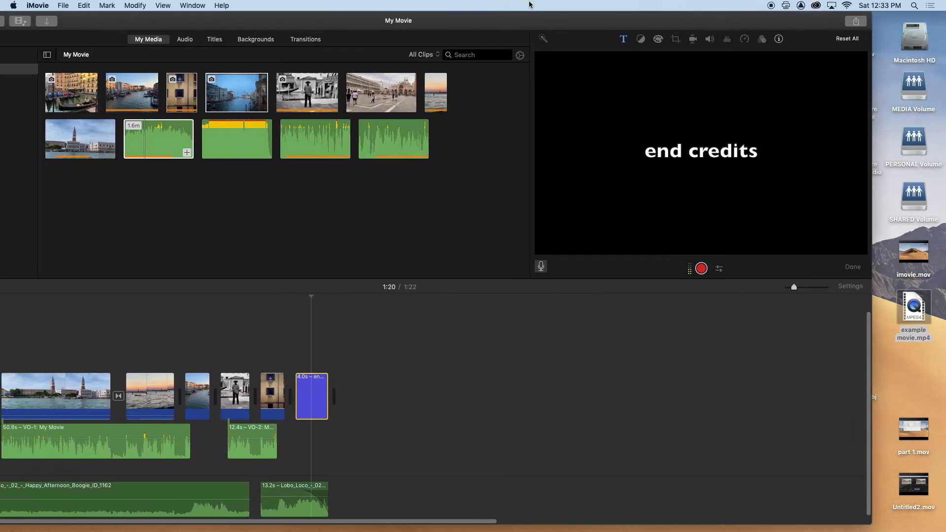
- Deselect the music track, open the settings for sharing the whole movie as a file, and set the resolution to 720p 60
click(472, 442)
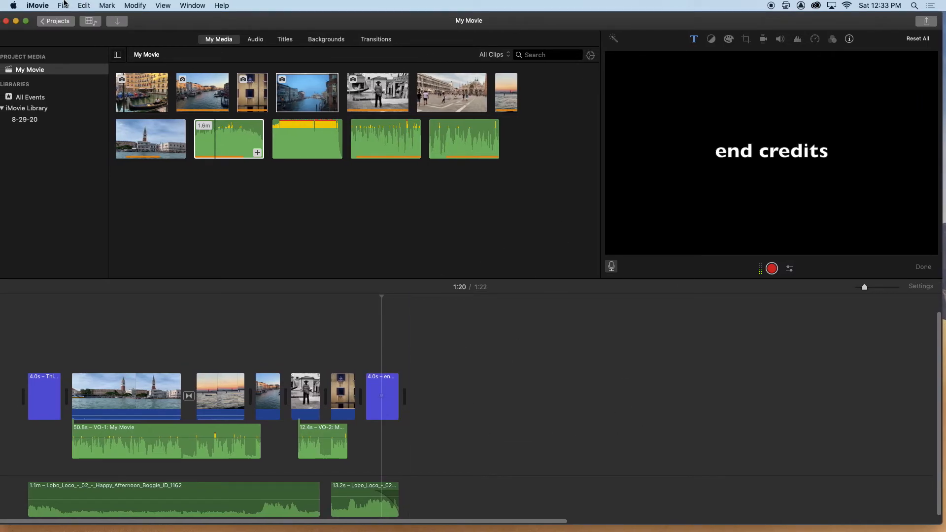
click(64, 5)
mouse_move(91, 156)
click(236, 214)
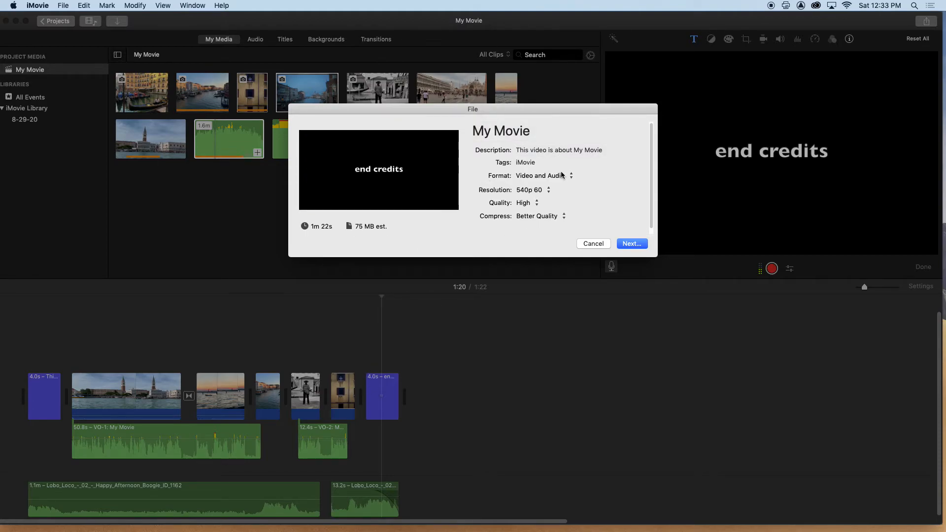
click(535, 188)
click(538, 196)
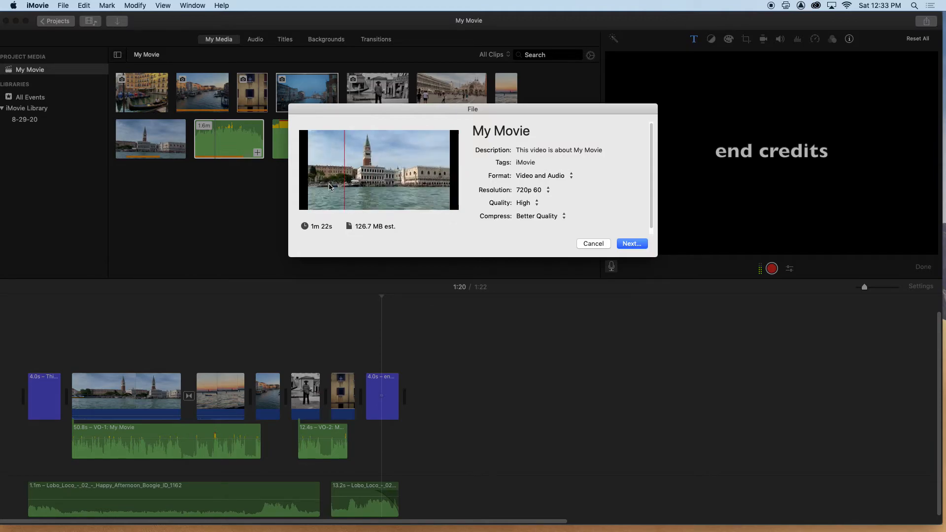
- Save the exported file to the Desktop as "finalmovie" and check the export's progress
click(631, 244)
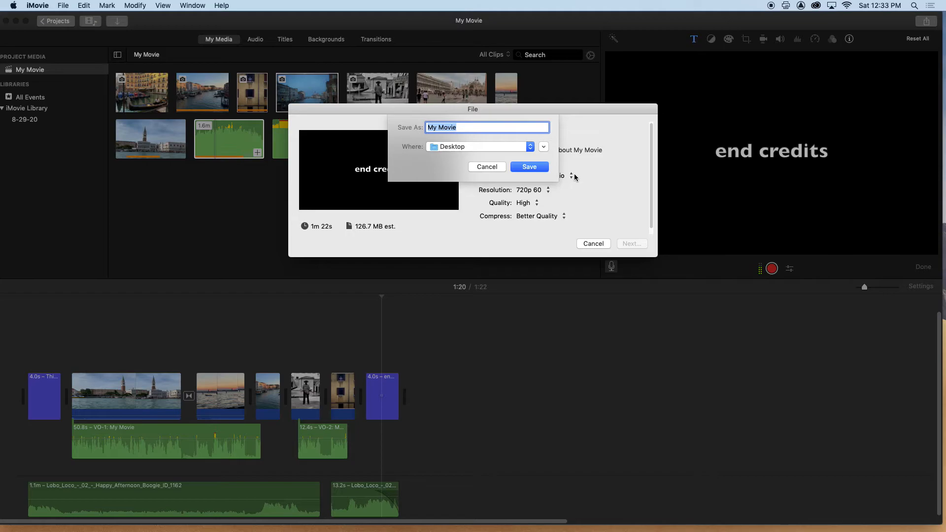
text(finalm)
click(530, 167)
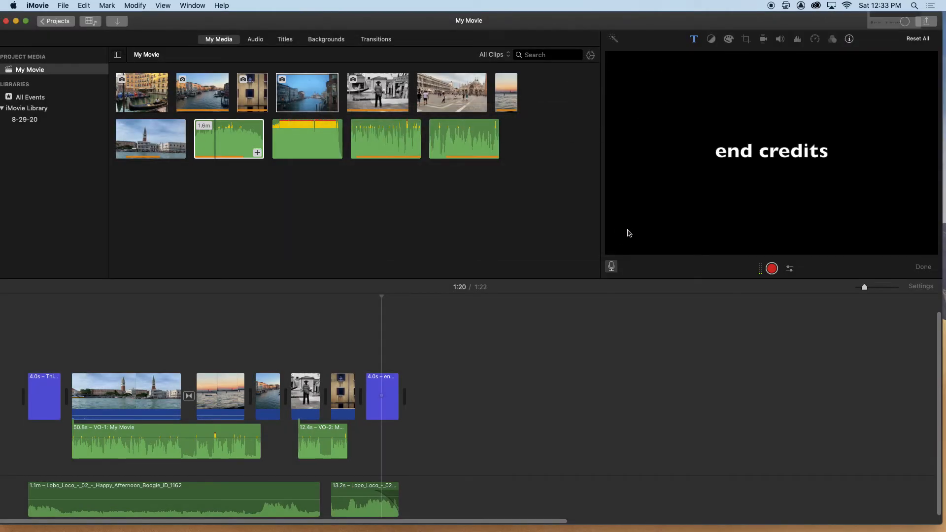
click(908, 23)
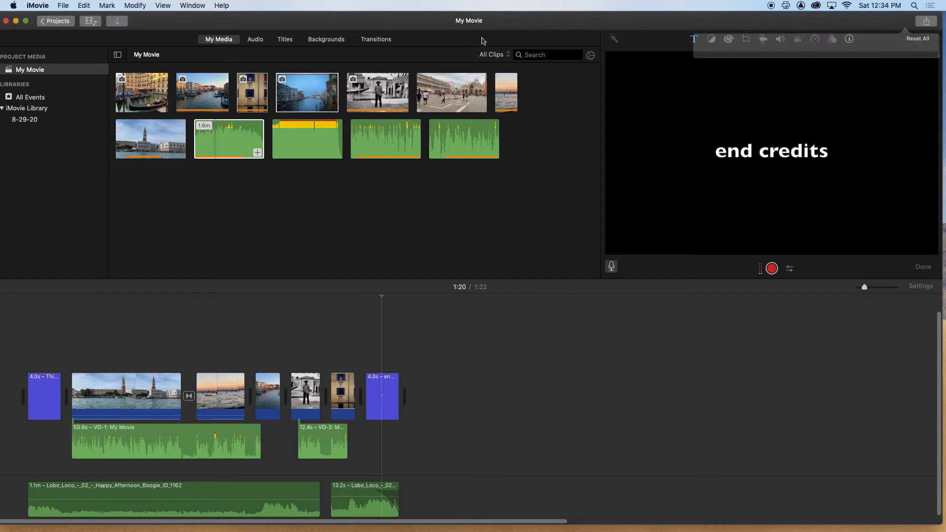
- Move the iMovie window aside to preview finalmovie.mp4 on the desktop, close the preview, and return to iMovie
drag(527, 27, 294, 101)
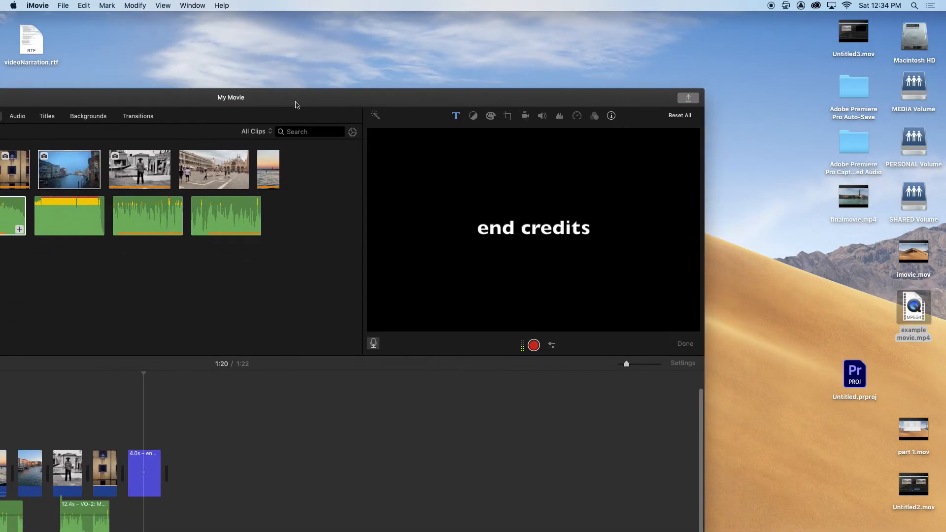
click(860, 207)
key(space)
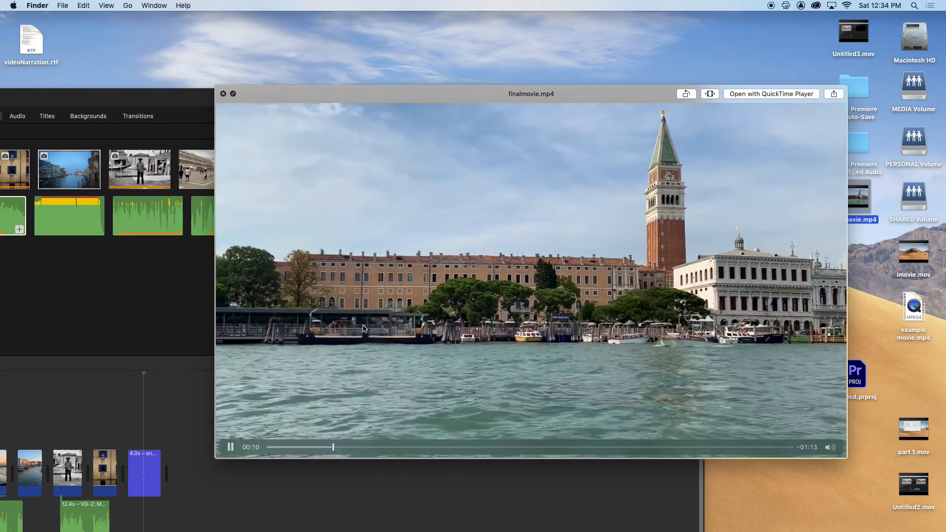
key(space)
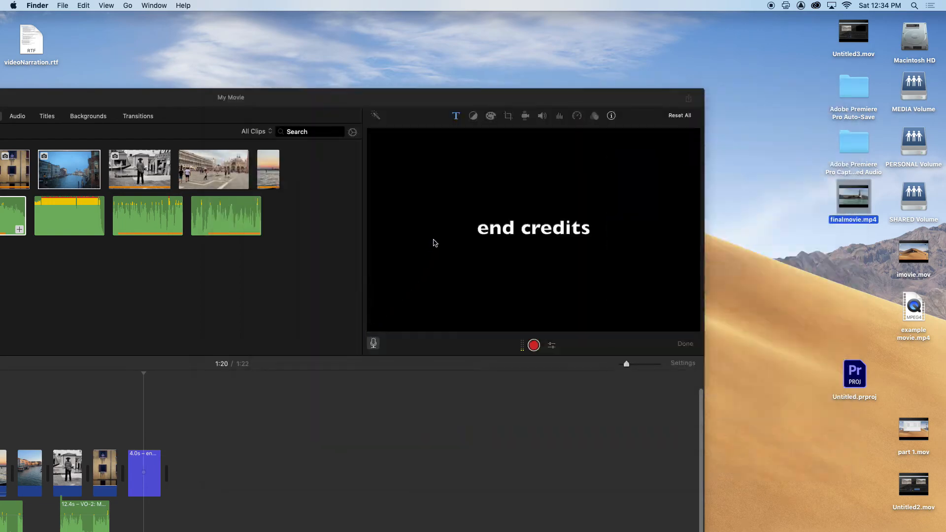
double_click(414, 99)
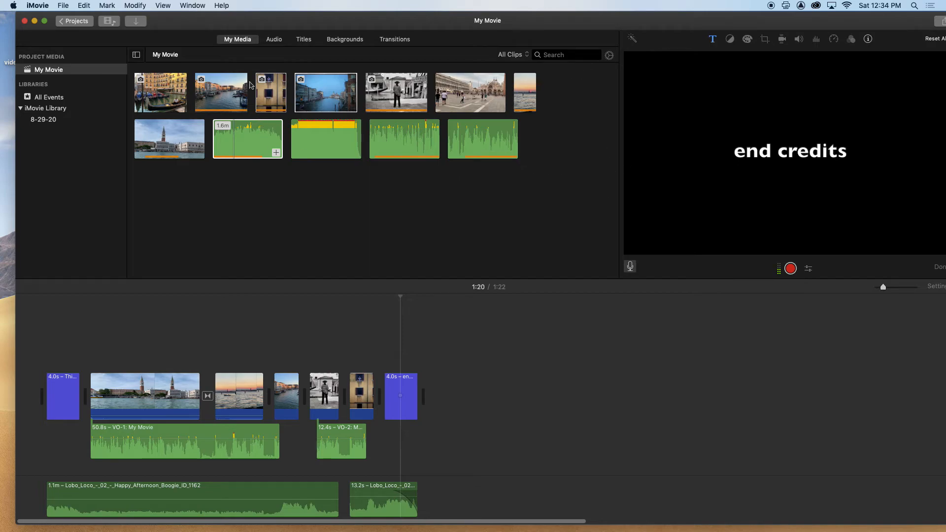
- Look through the "What is iMovie?" overview in iMovie Help, and close the help window
click(230, 5)
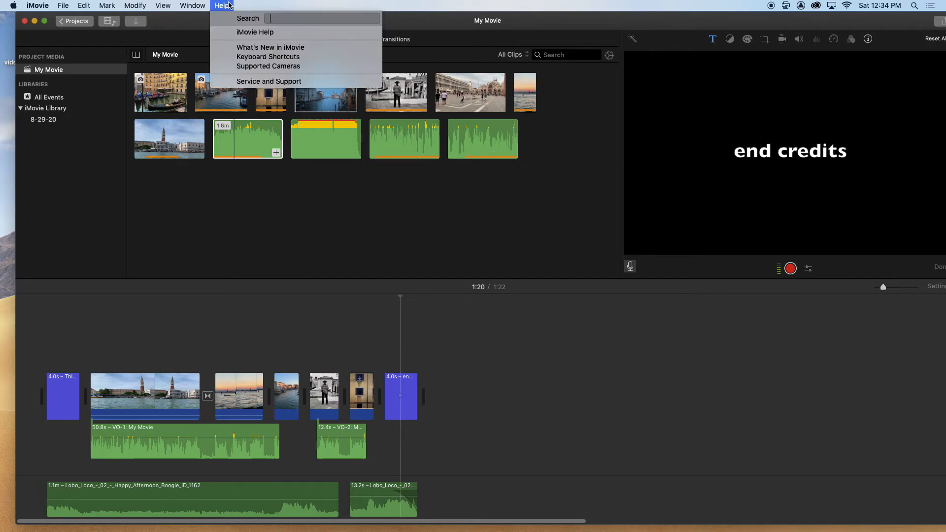
click(284, 34)
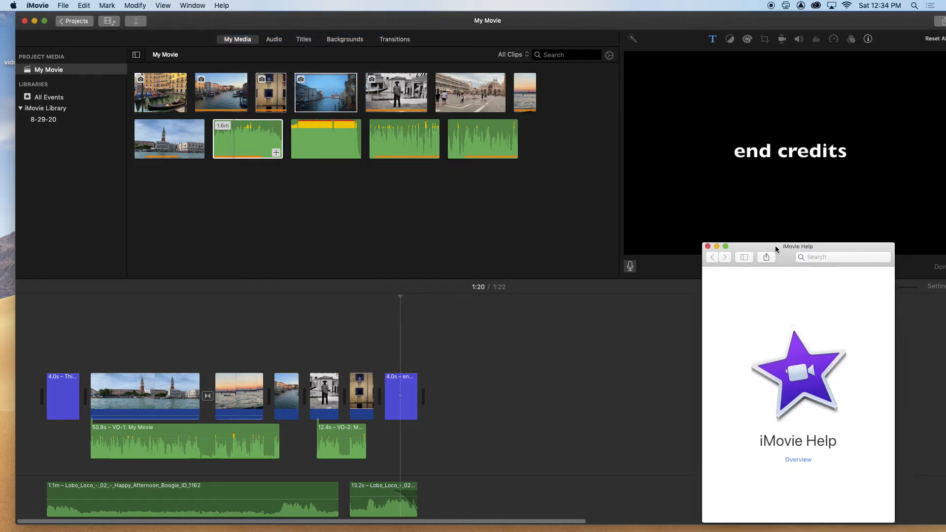
drag(777, 249, 620, 146)
click(644, 359)
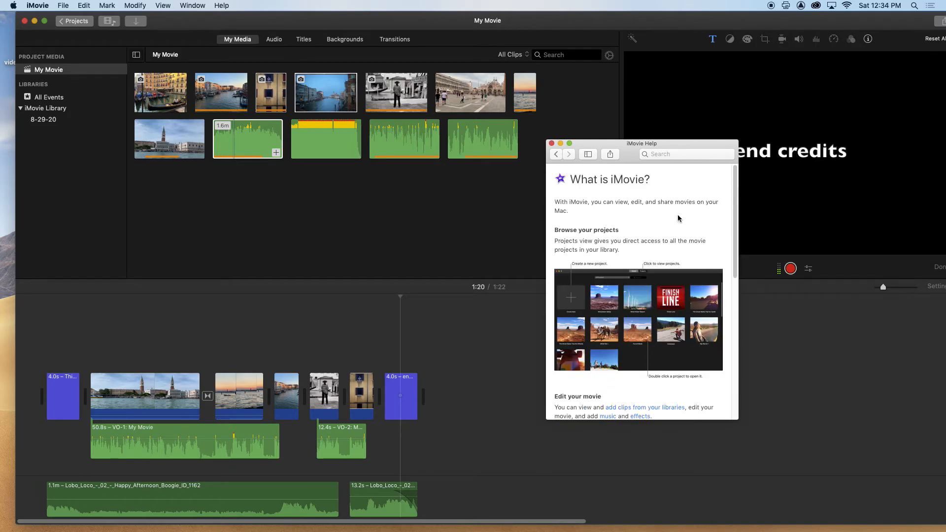
scroll(672, 389, down, 10)
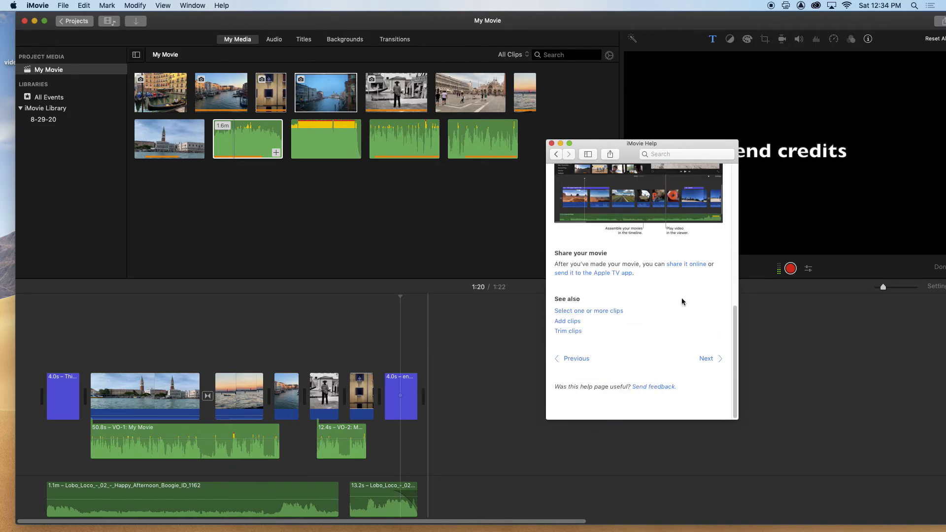
click(552, 144)
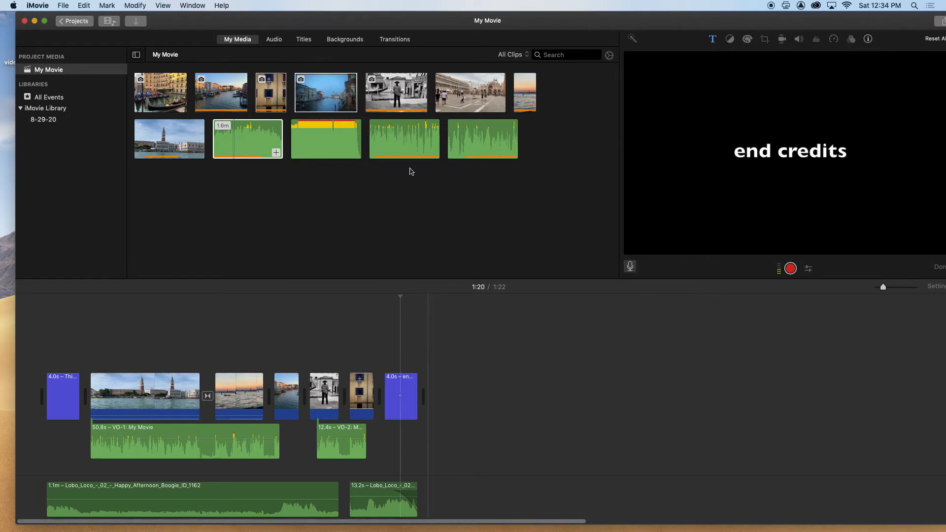
click(222, 5)
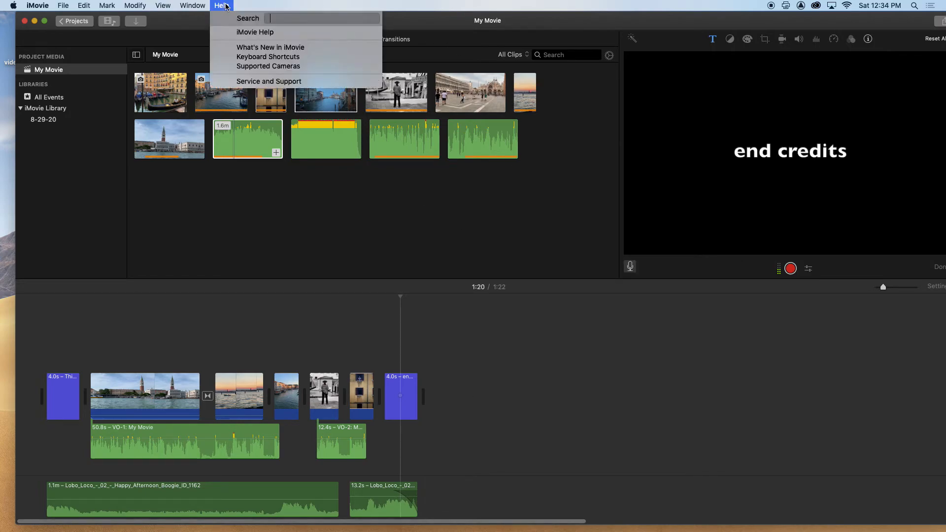
click(226, 7)
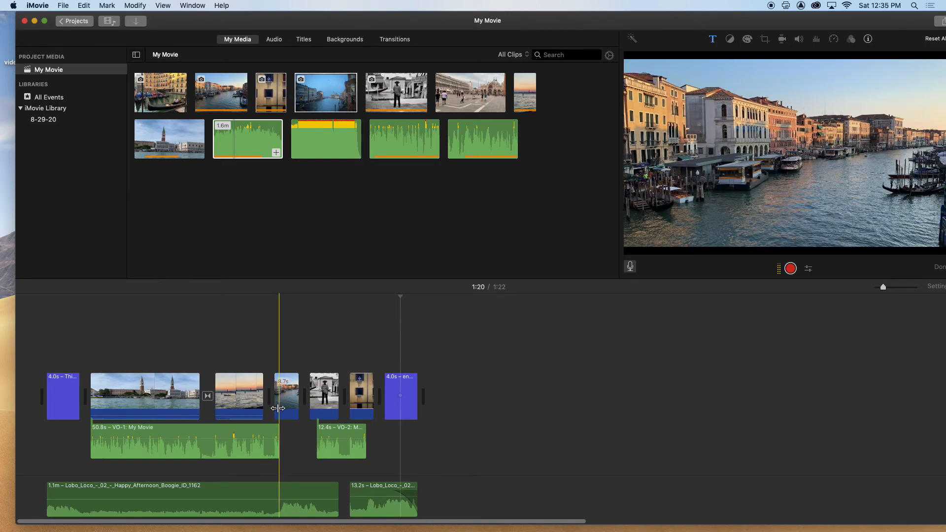
- Select the canal photo at about 0:57 in the timeline and set its cropping style to Crop to Fill
click(287, 399)
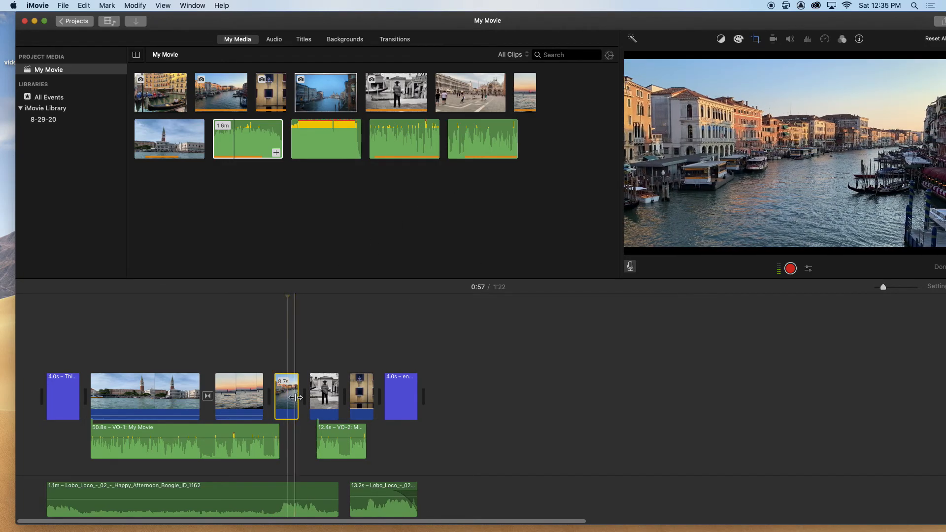
key(c)
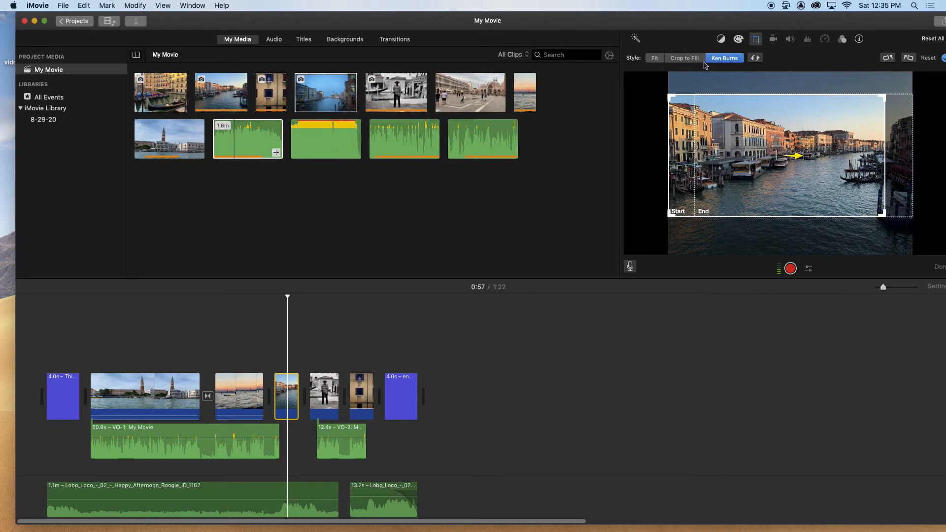
click(685, 61)
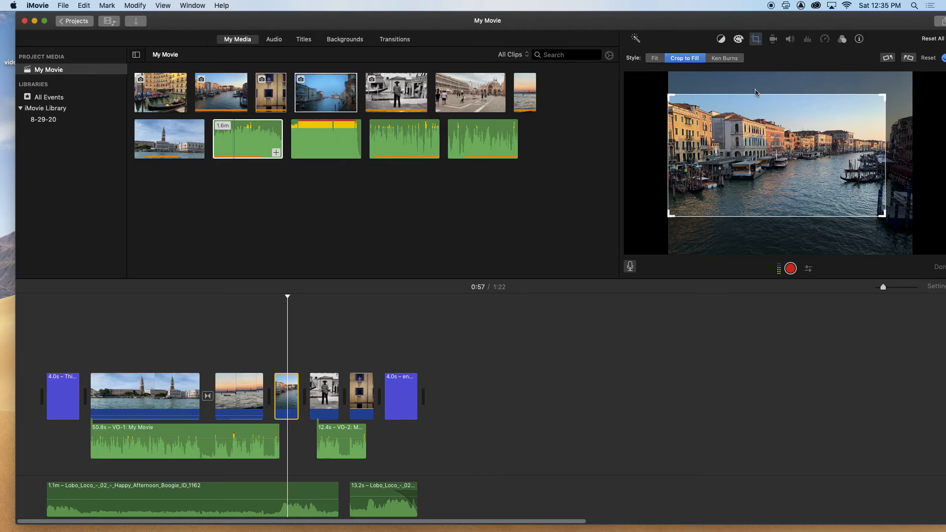
click(758, 40)
double_click(835, 19)
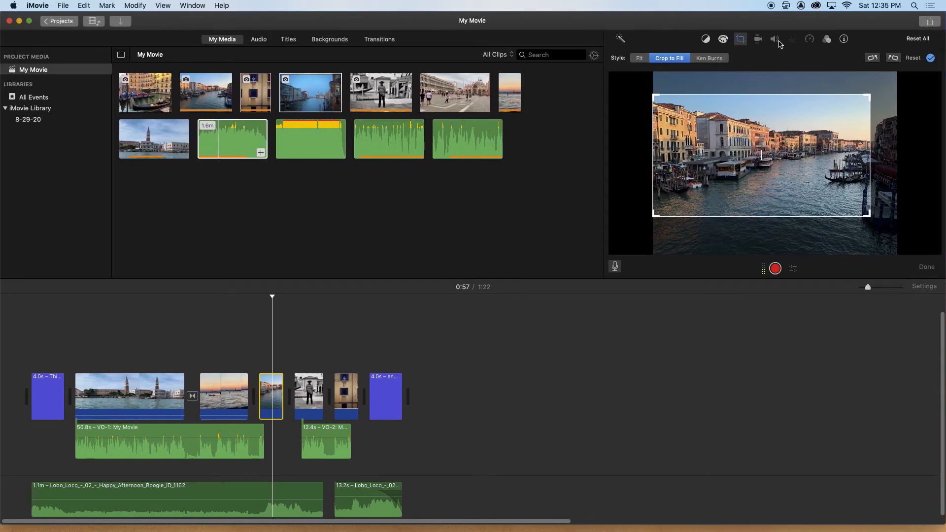
- Rotate the canal photo counterclockwise through a full turn and set its cropping style back to Ken Burns
click(877, 58)
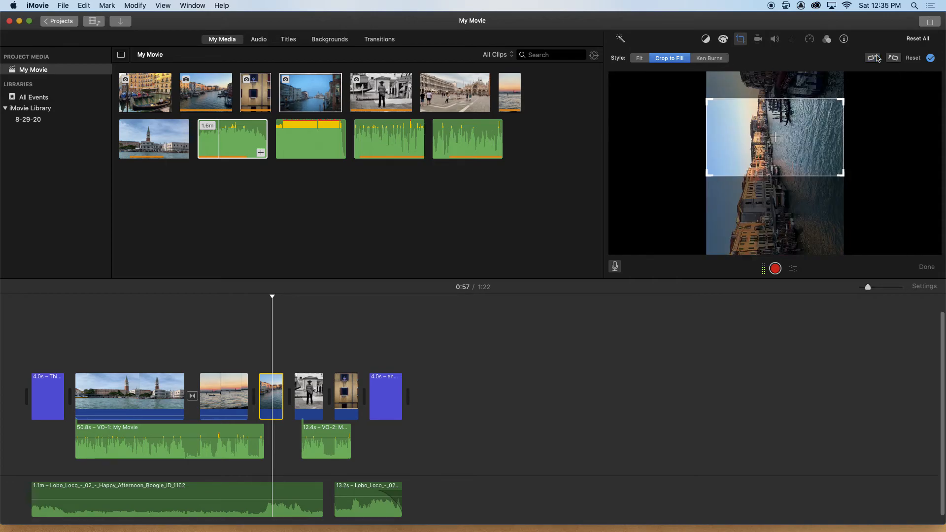
click(877, 59)
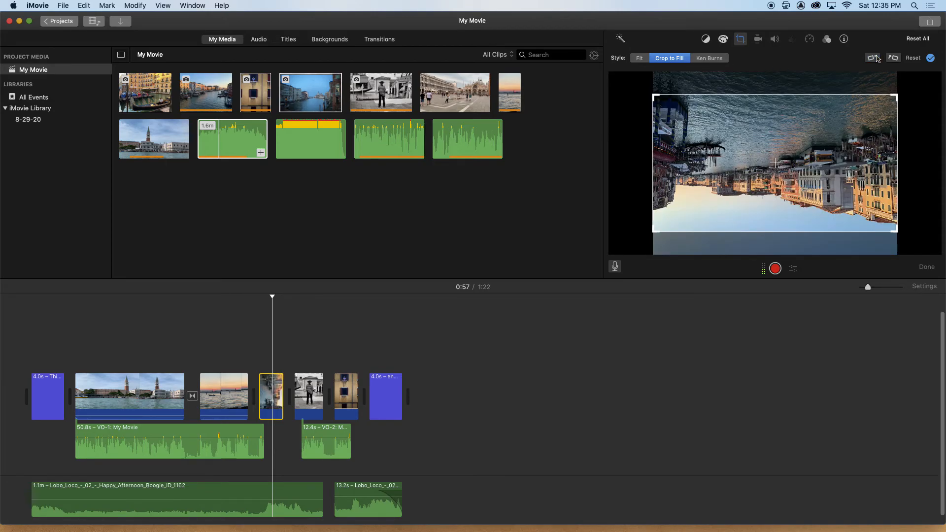
click(877, 59)
click(878, 59)
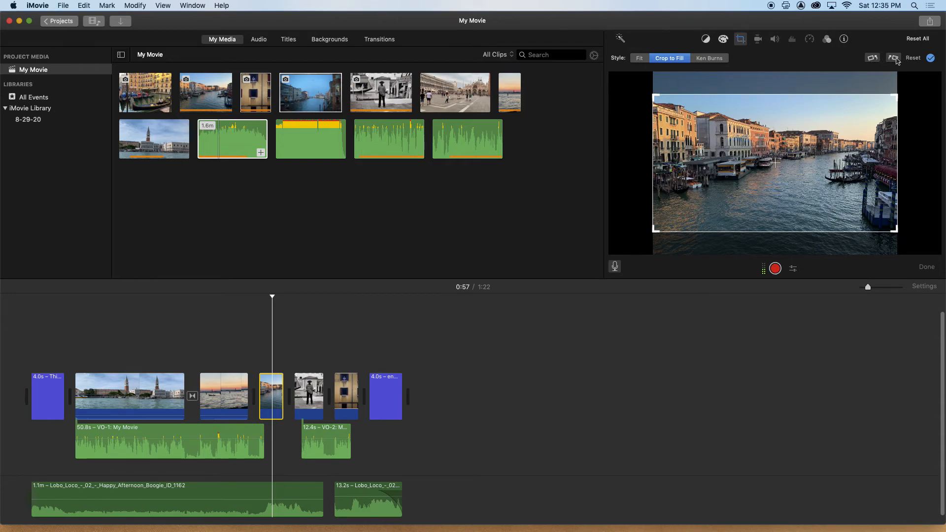
click(710, 58)
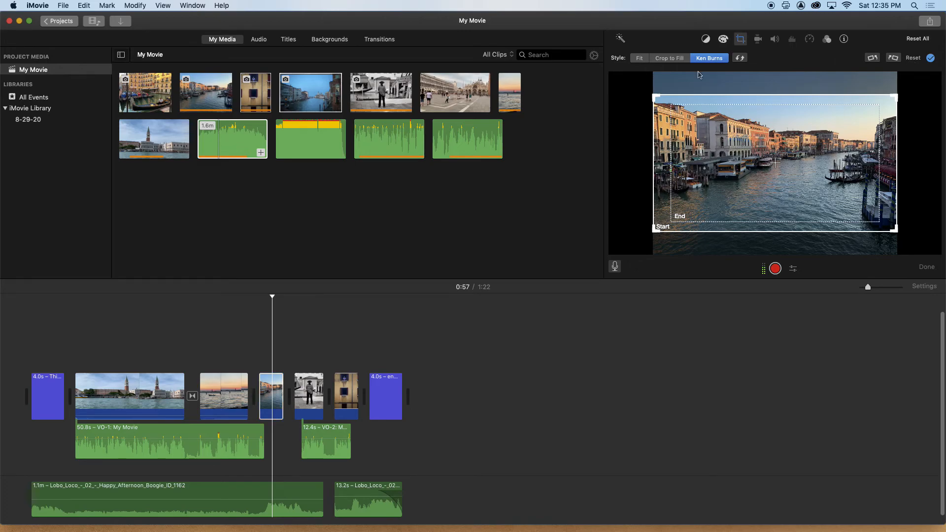
click(220, 343)
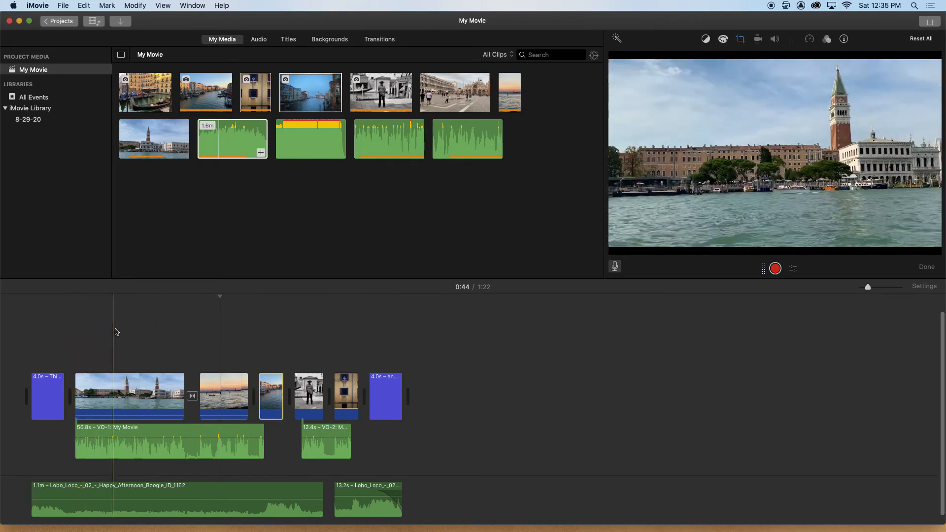
- Apply the Noir clip filter to the waterfront clip at 0:28, replace it with Silent Era, and briefly check the clip information
click(157, 324)
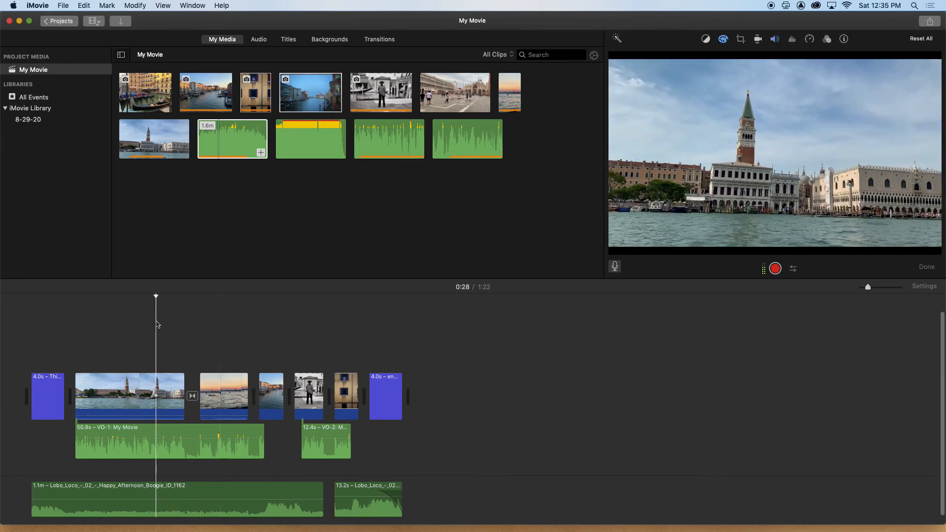
click(827, 38)
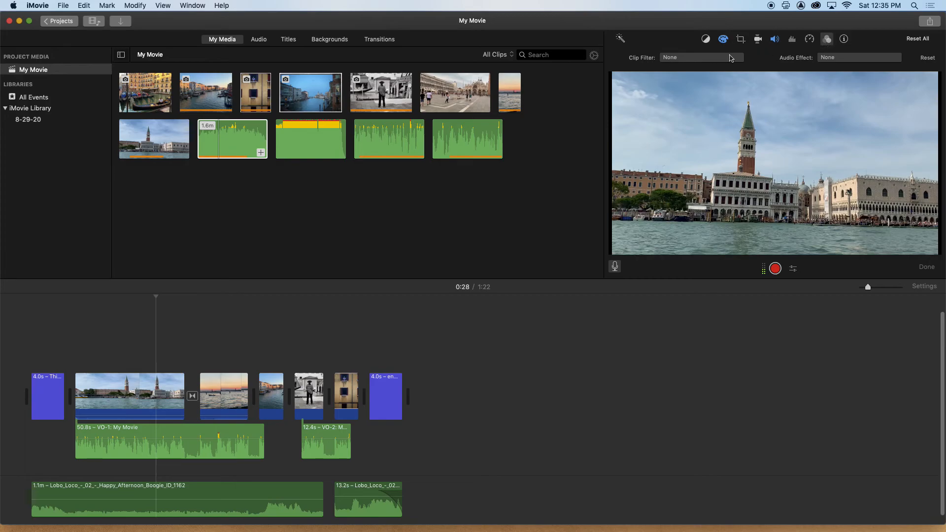
click(733, 61)
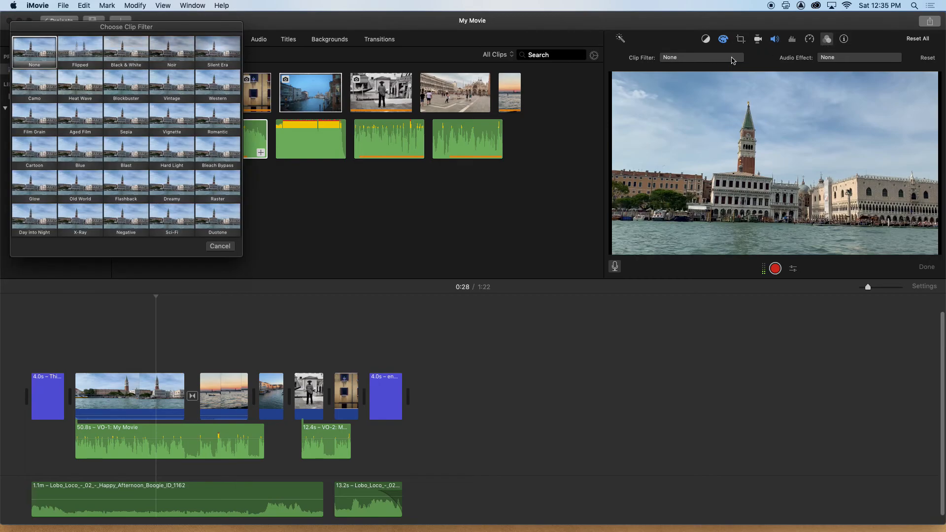
click(182, 55)
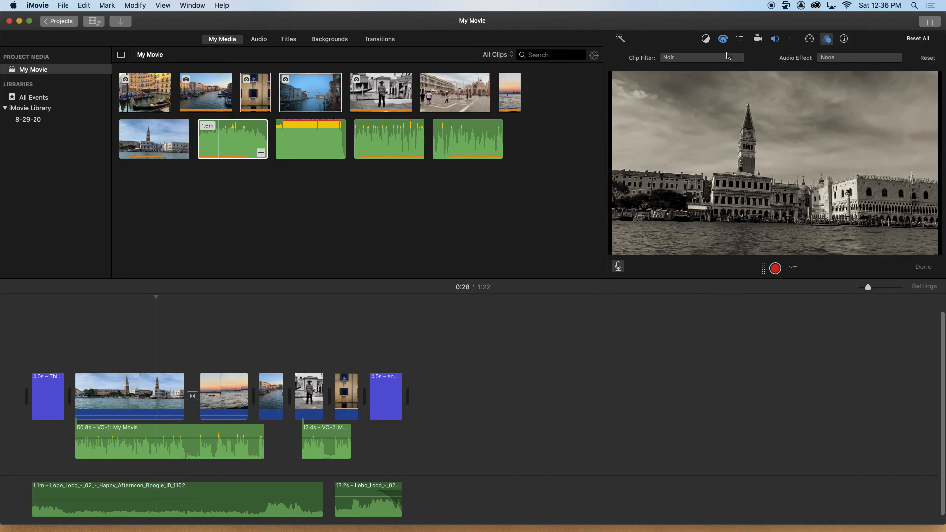
click(728, 58)
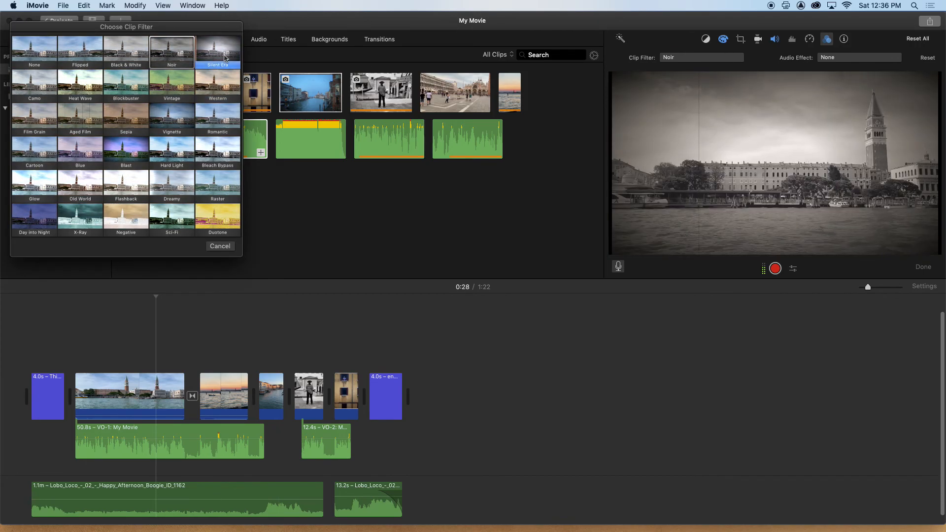
click(192, 55)
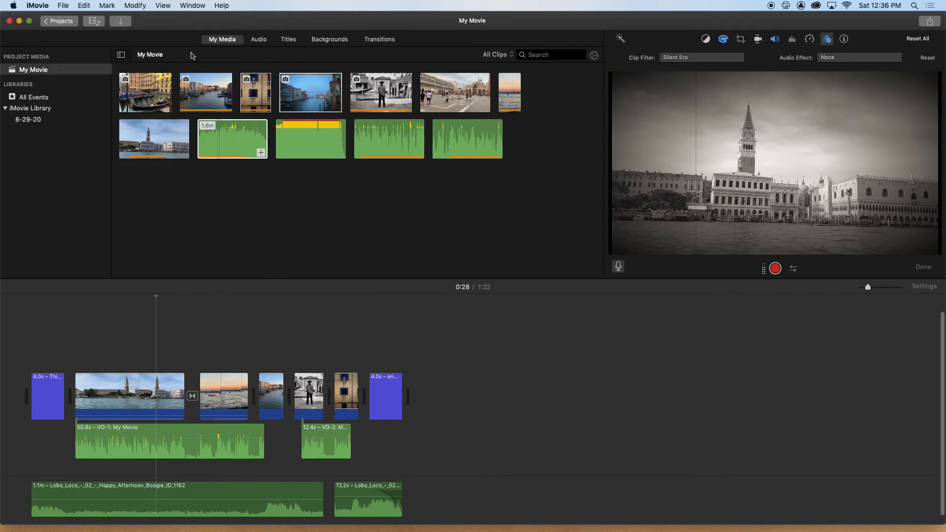
click(843, 40)
click(843, 40)
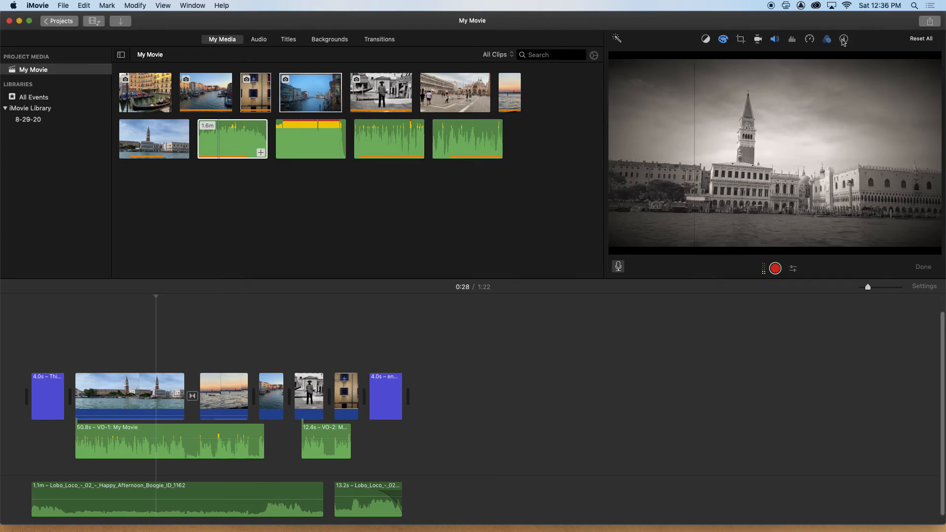
- Examine the waterfront clip's information, noise reduction and equalizer, volume, stabilization, cropping, color correction and color balance settings
click(844, 41)
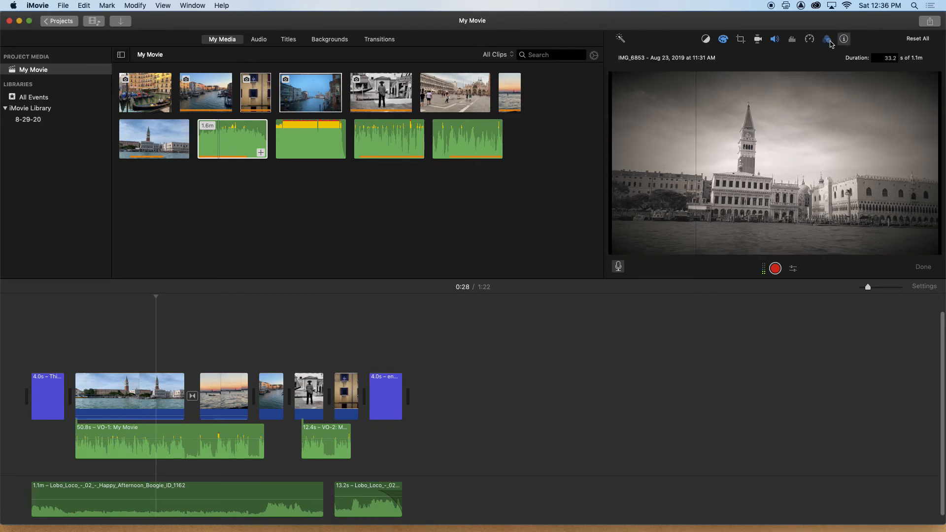
click(796, 42)
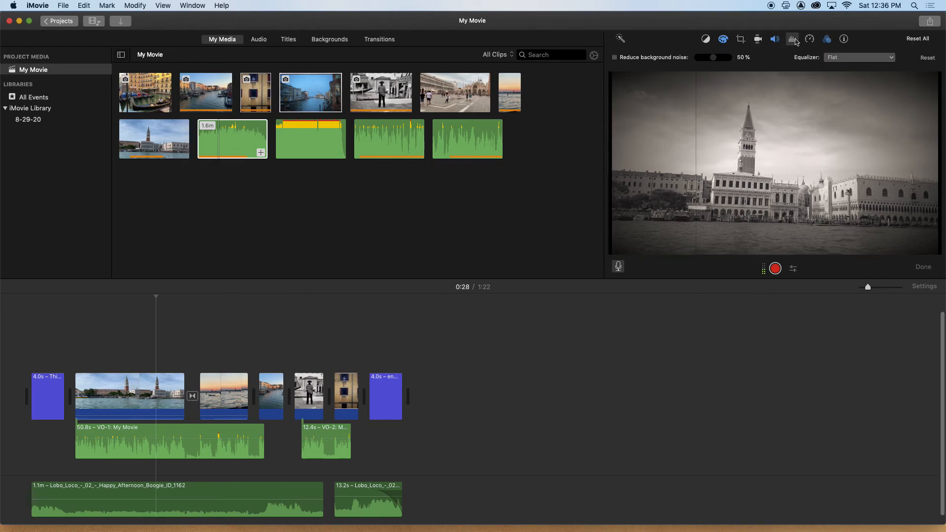
click(778, 40)
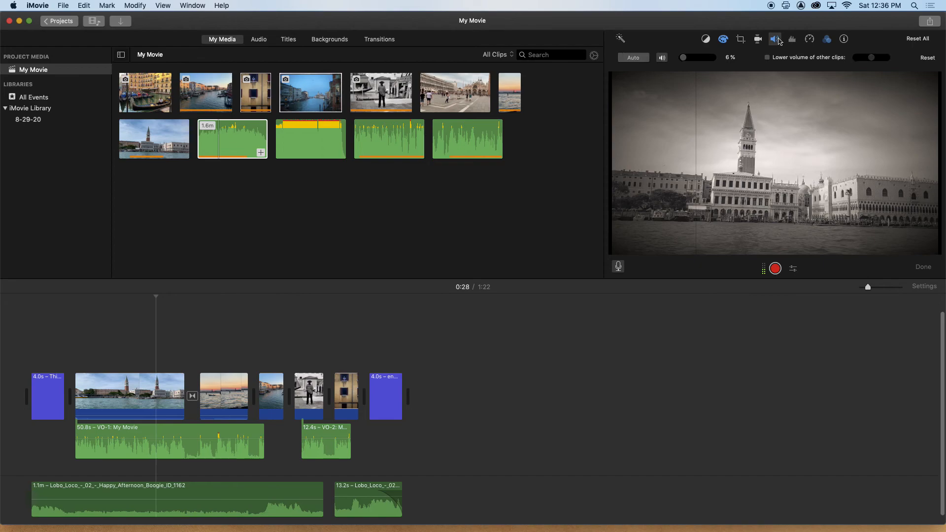
click(759, 40)
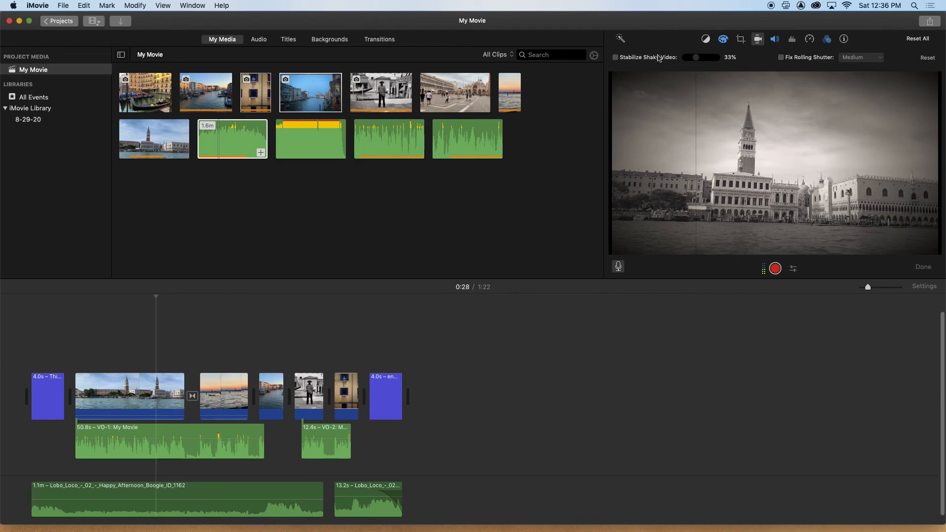
click(740, 39)
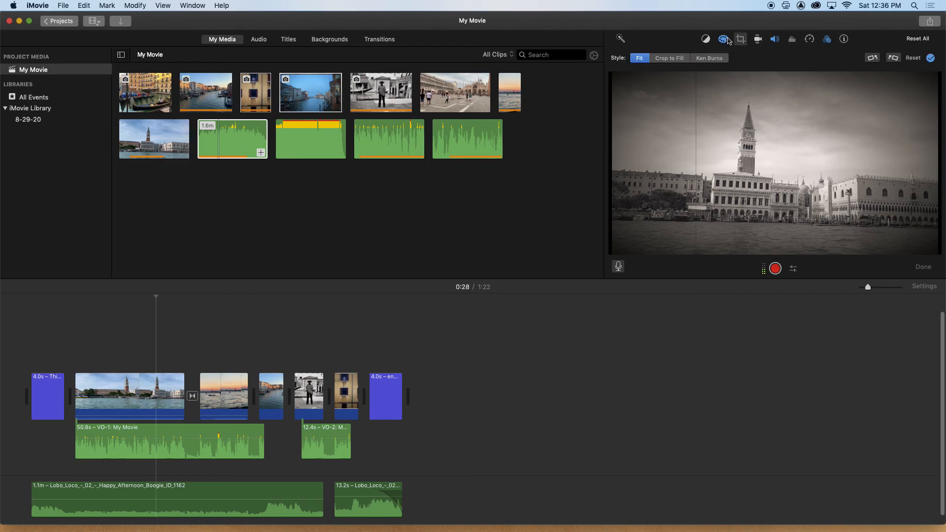
click(724, 39)
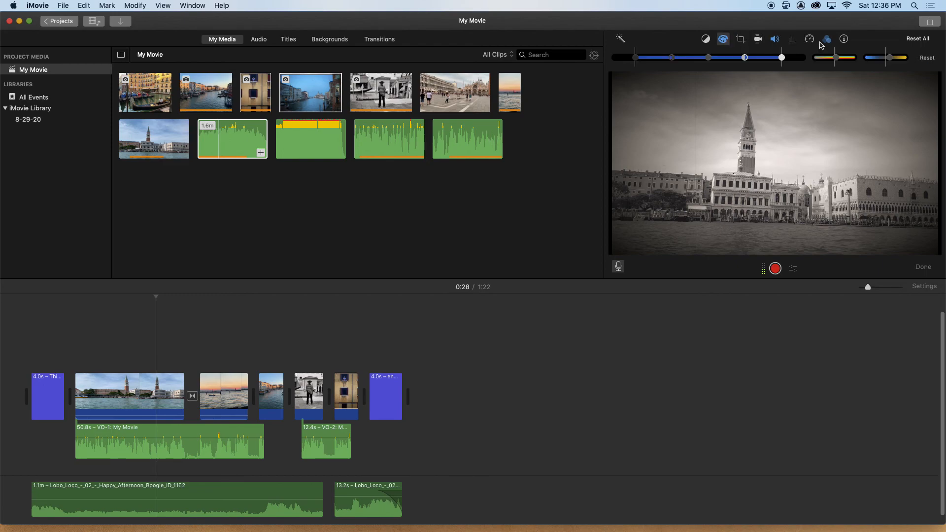
click(706, 39)
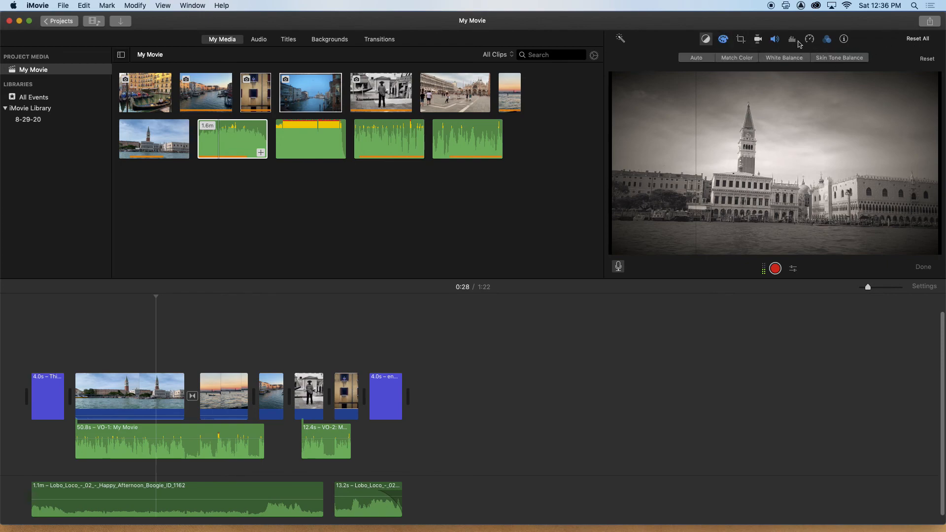
click(759, 40)
- Select all the title, video and photo clips in the timeline and apply the Blockbuster clip filter to them
drag(525, 345, 21, 420)
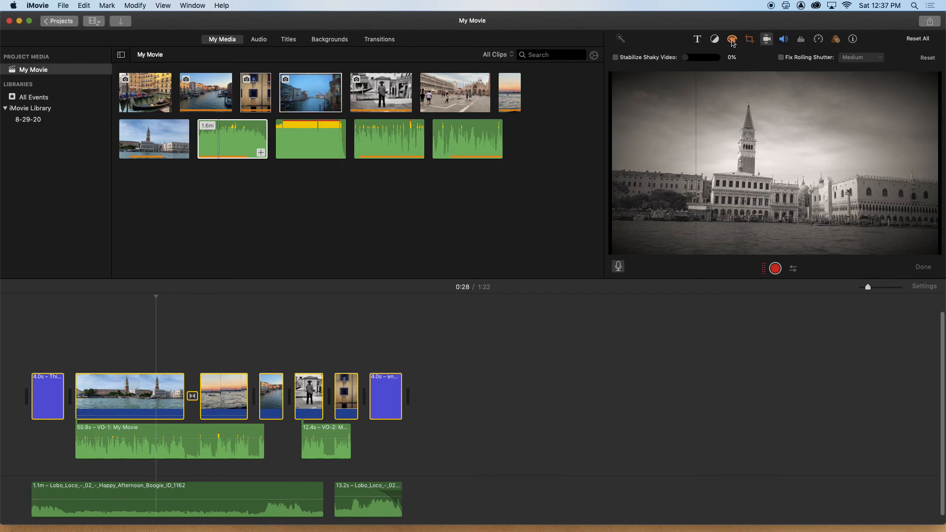
click(733, 41)
click(783, 42)
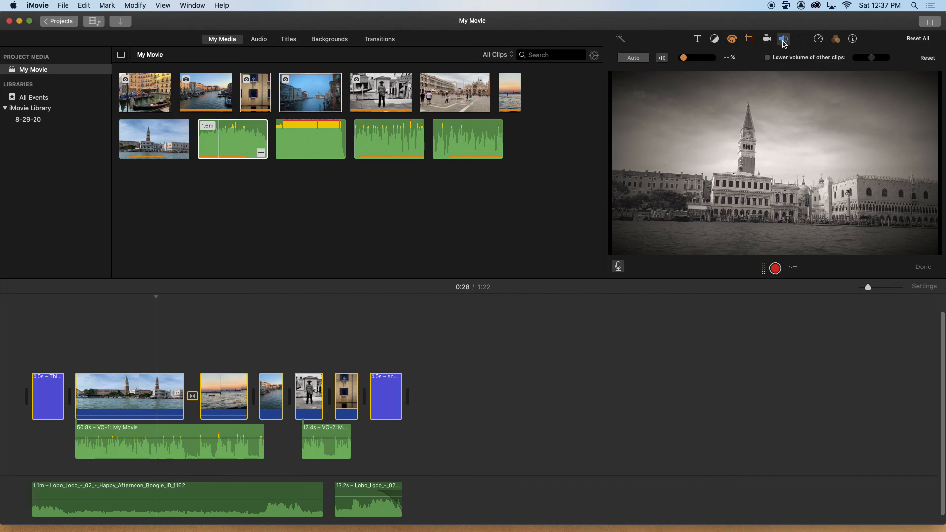
click(801, 44)
click(819, 41)
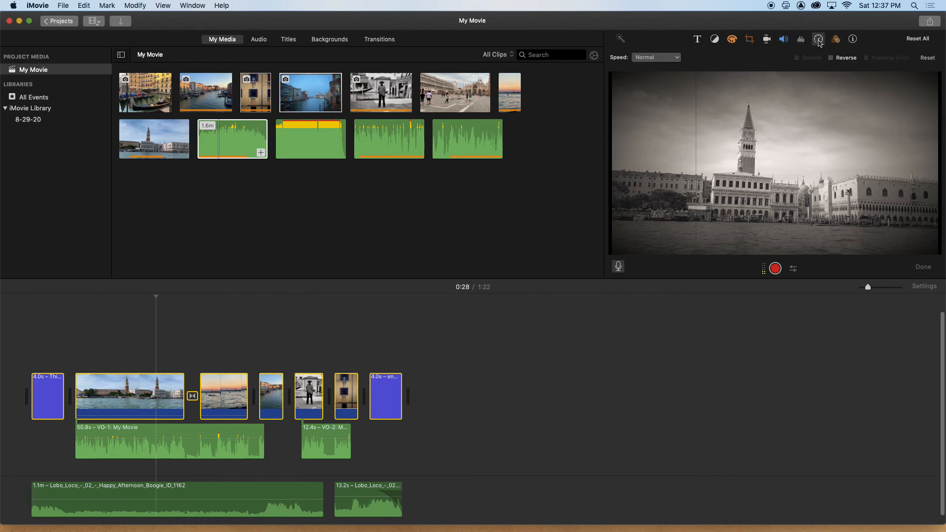
click(839, 41)
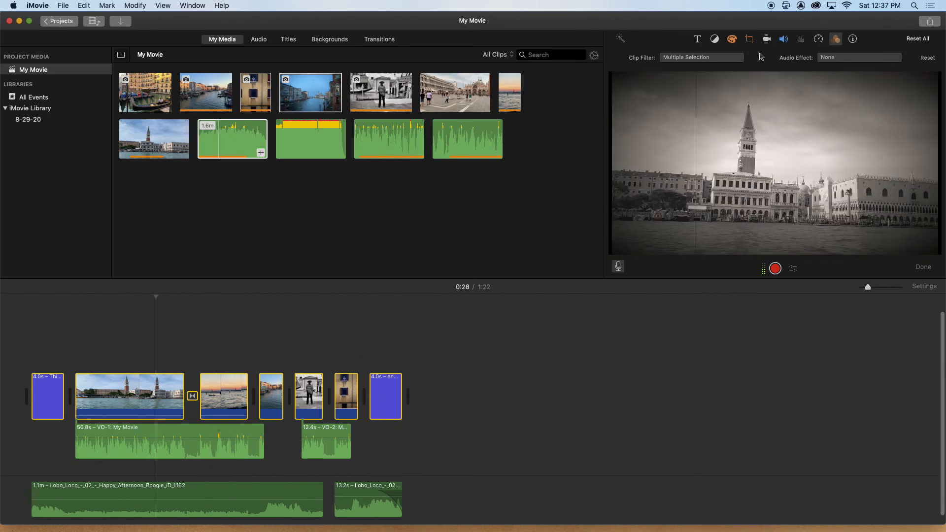
click(711, 59)
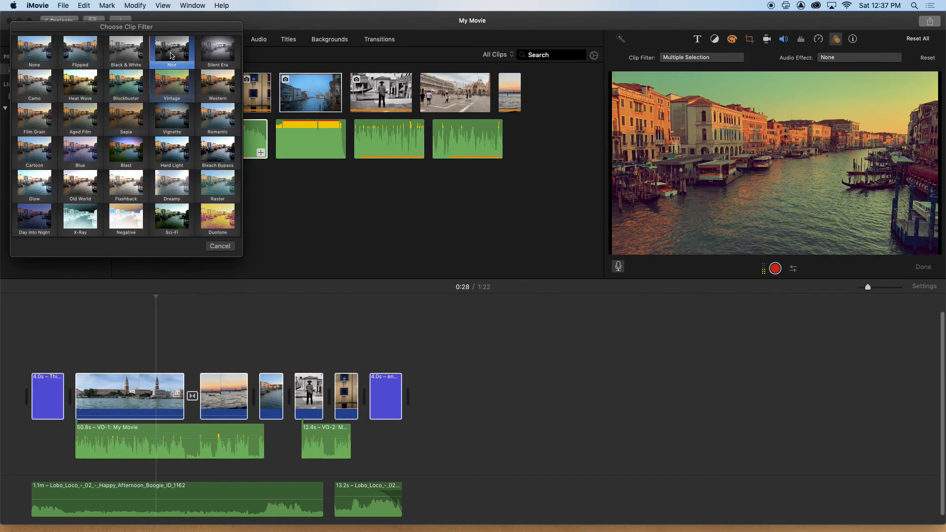
click(137, 80)
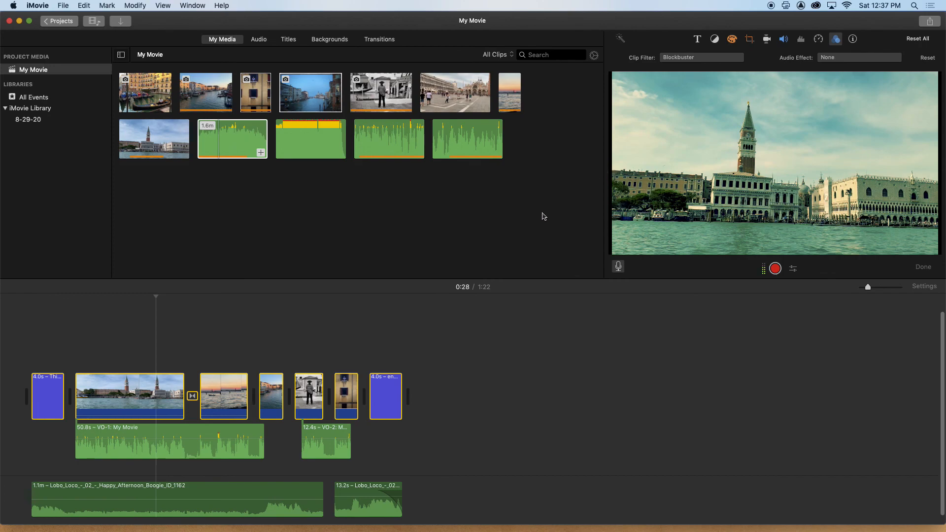
- Switch from iMovie to Finder
key(super+Tab)
key(super+Tab)
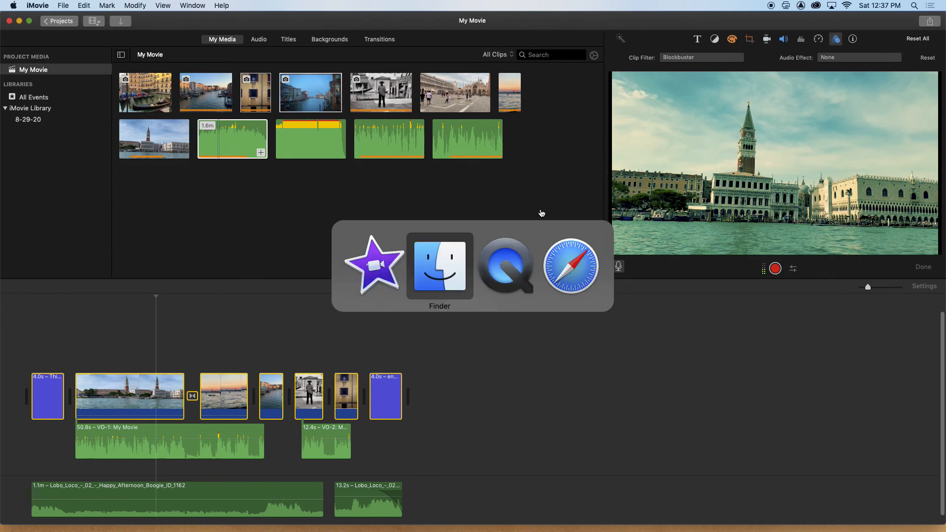